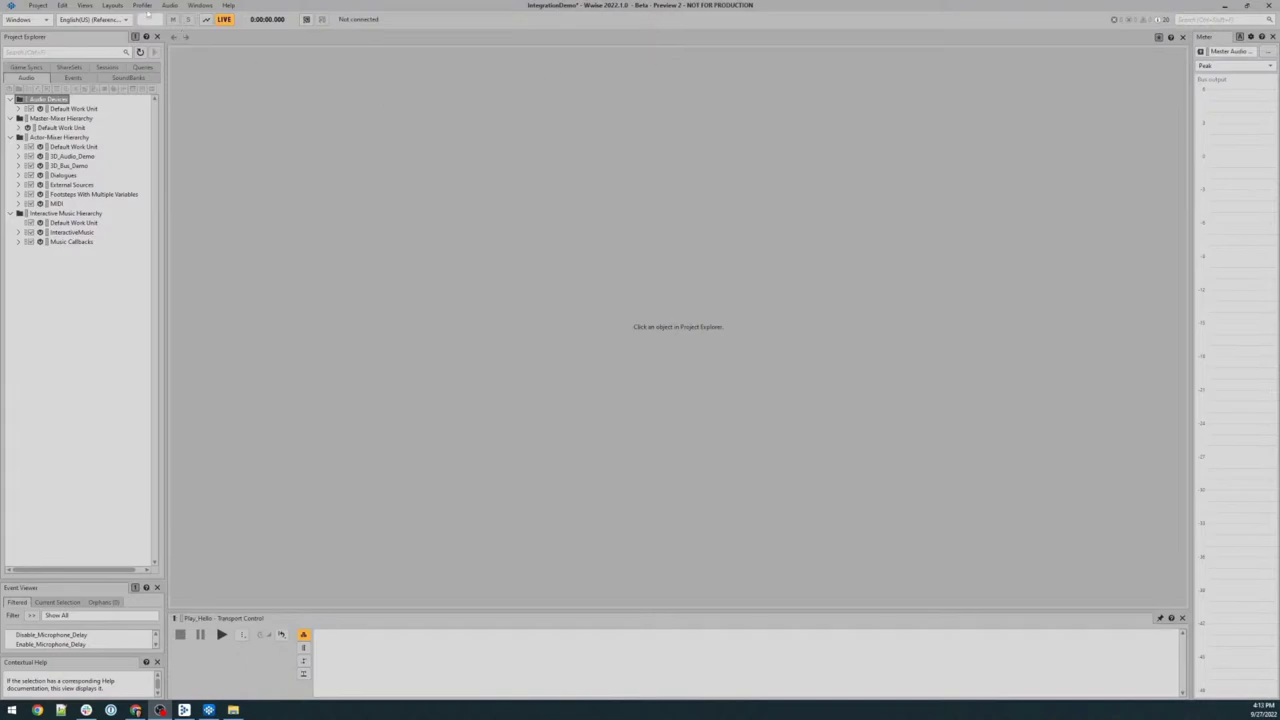
Step: Switch to the SoundBank layout and examine the Init bank among the auto-defined SoundBanks
left_click(112, 6)
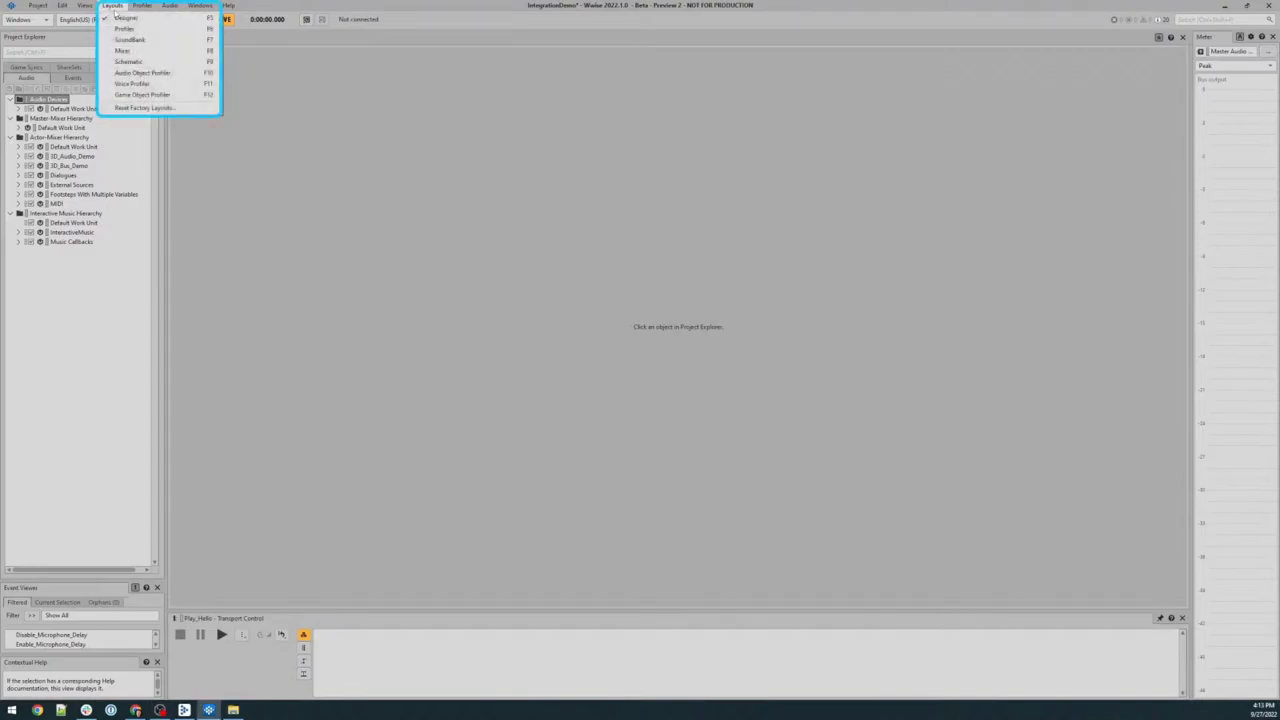
left_click(129, 39)
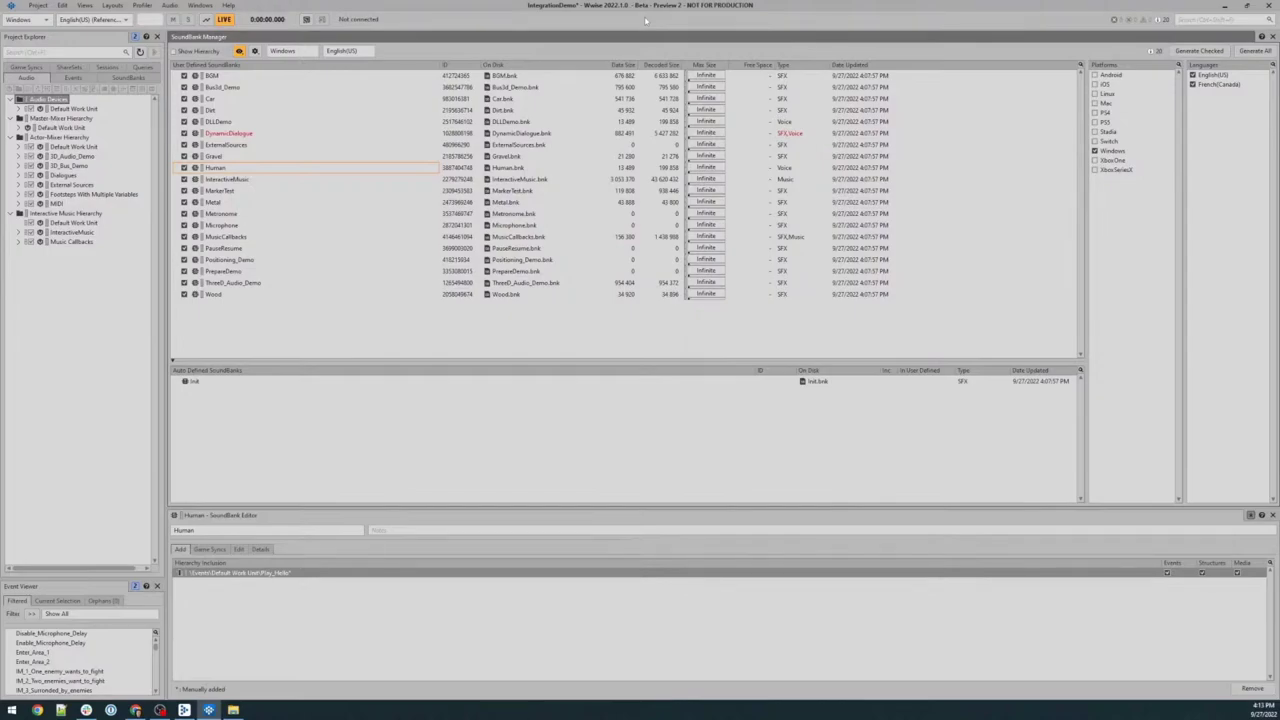
left_click(500, 381)
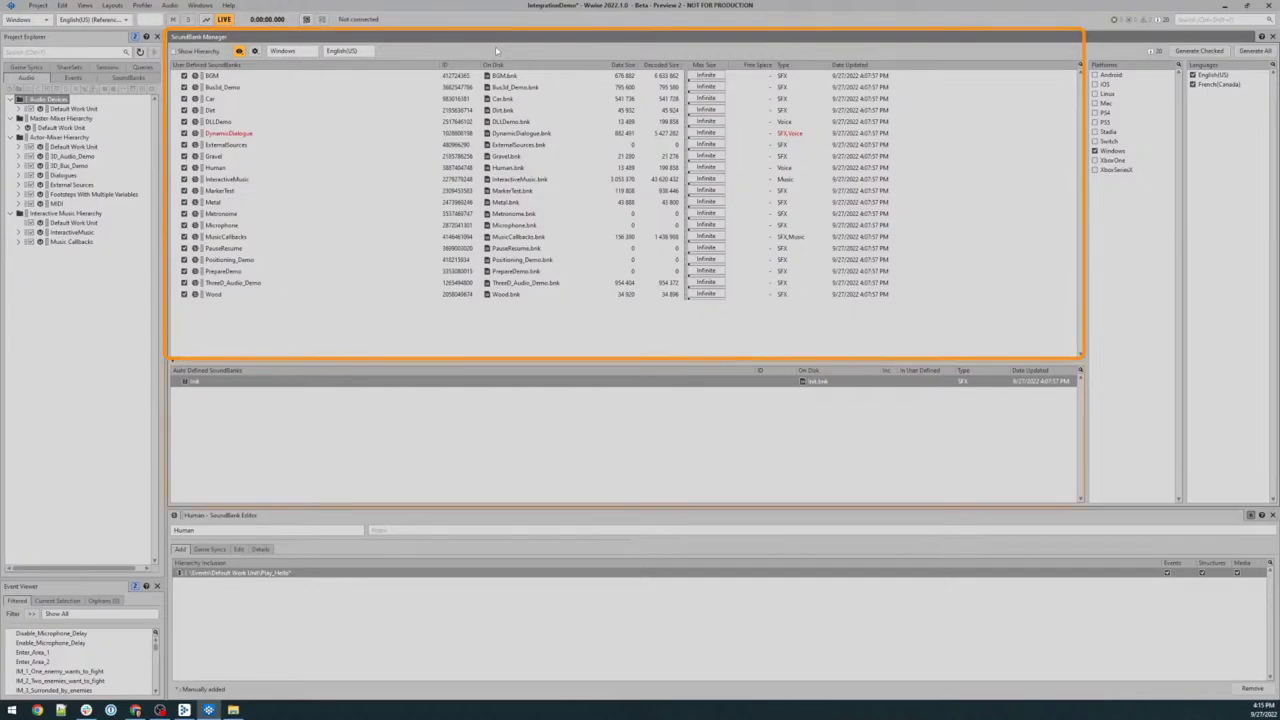
left_click(288, 388)
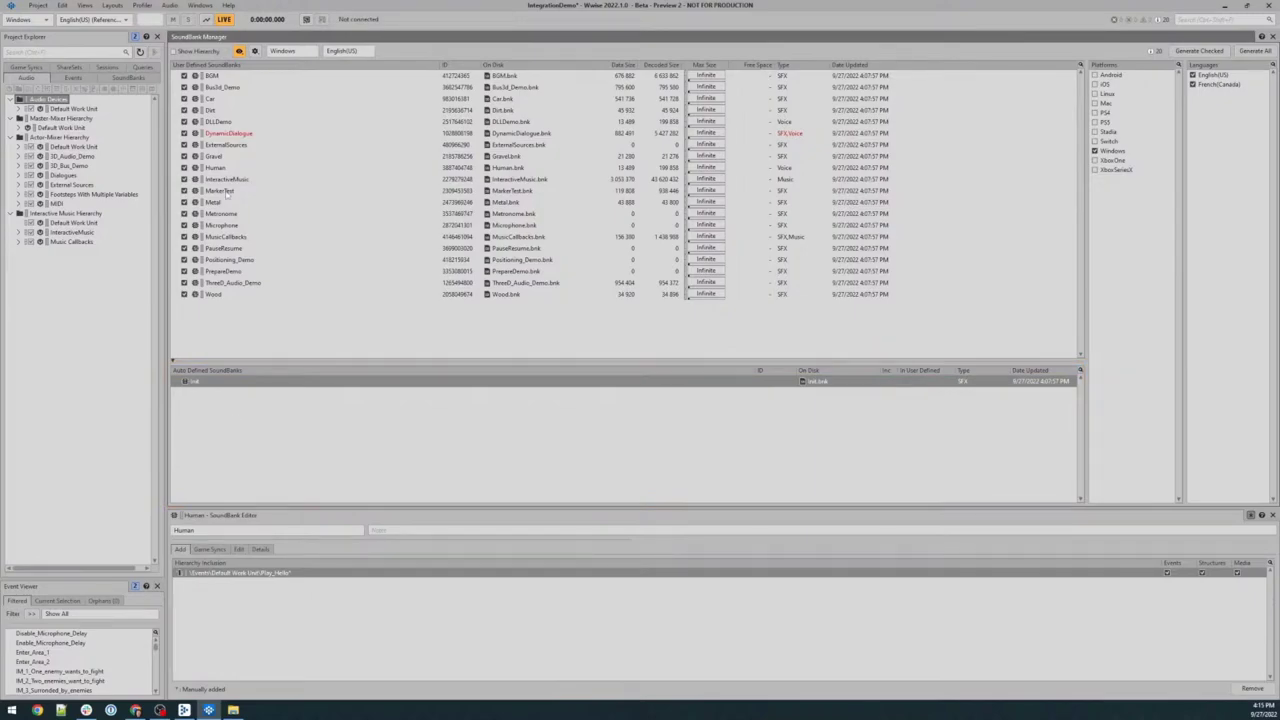
Step: Select the user-defined Human SoundBank and examine its included objects and media in the SoundBank Editor's Edit view
left_click(220, 170)
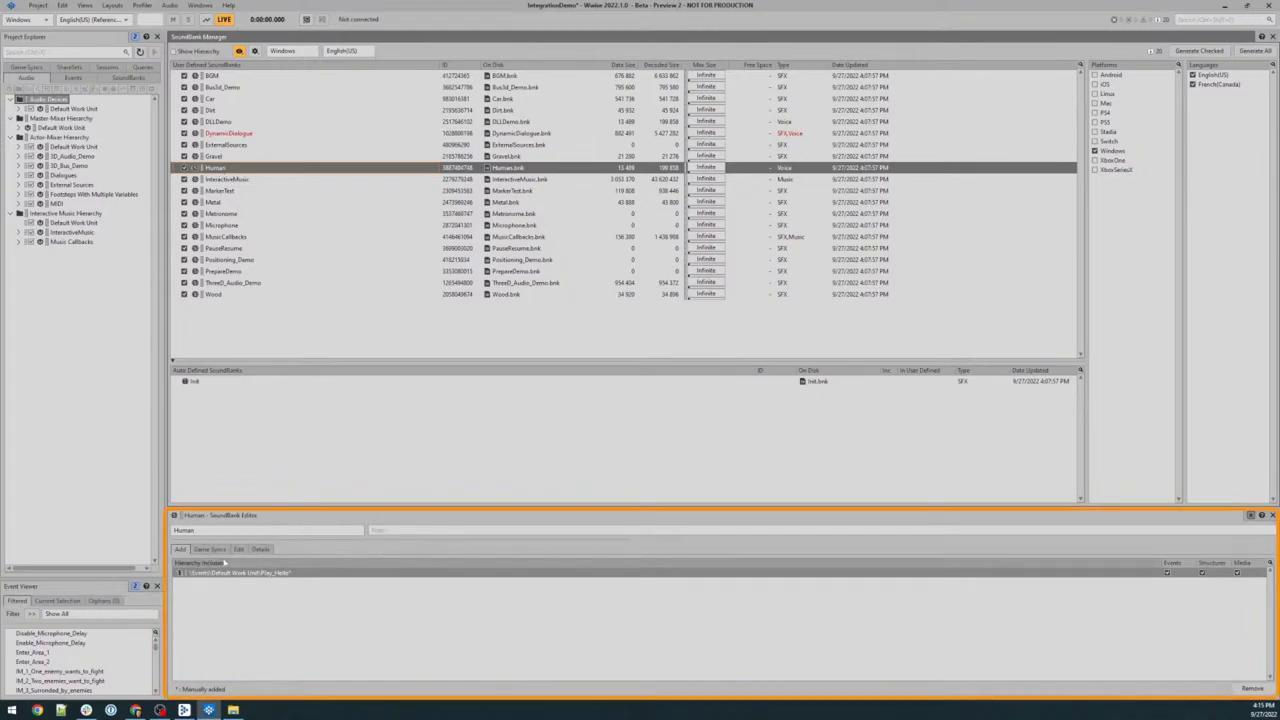
left_click(242, 598)
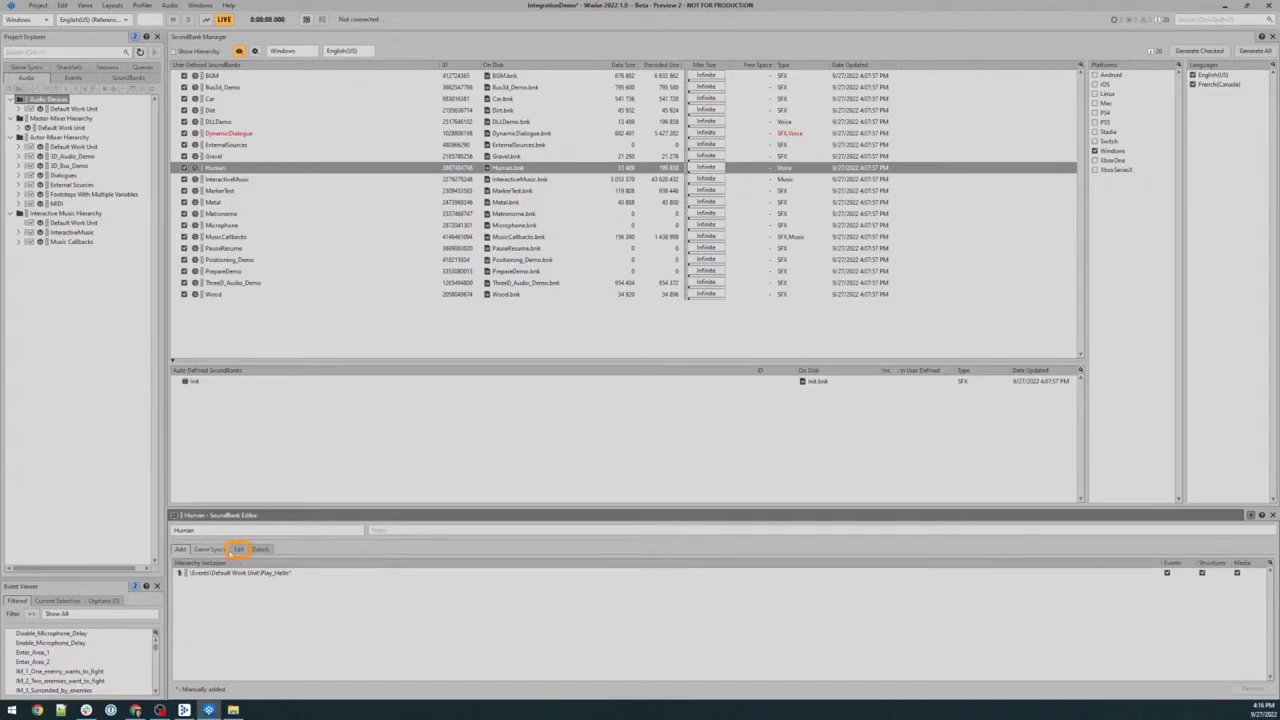
left_click(239, 549)
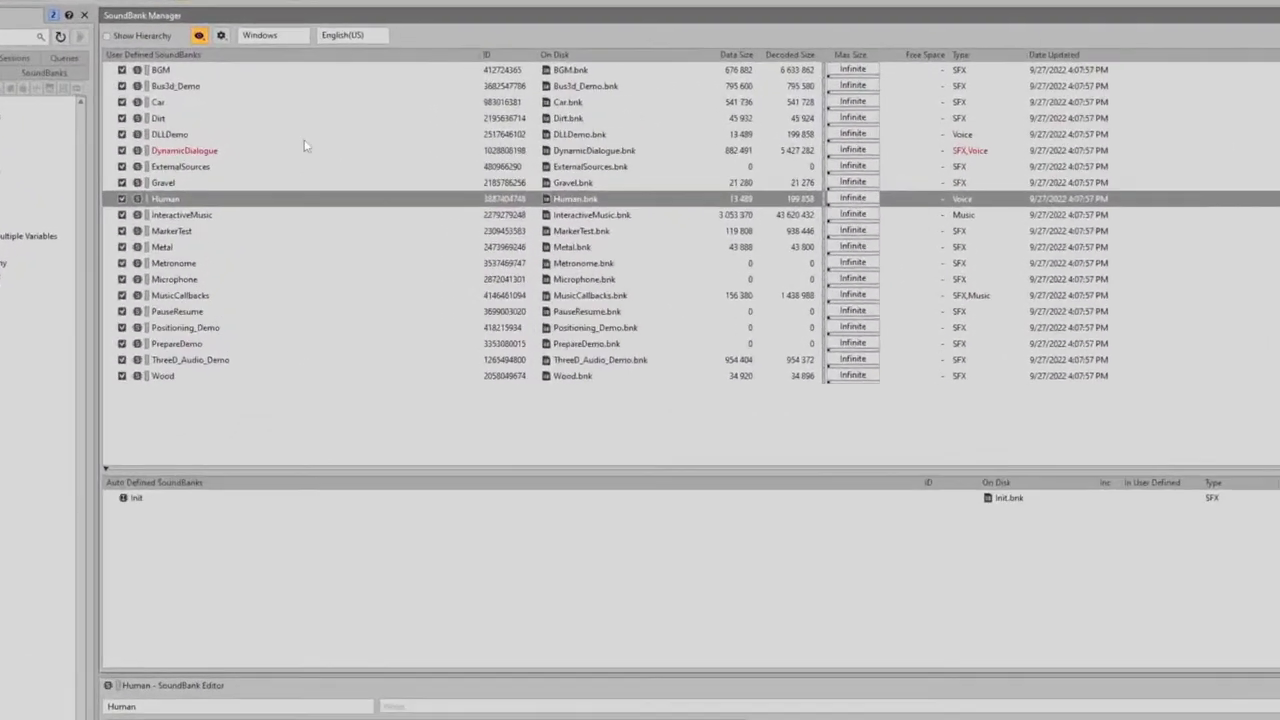
Step: Review the project's SoundBank settings, including the root output path, and dismiss them without changes
left_click(254, 50)
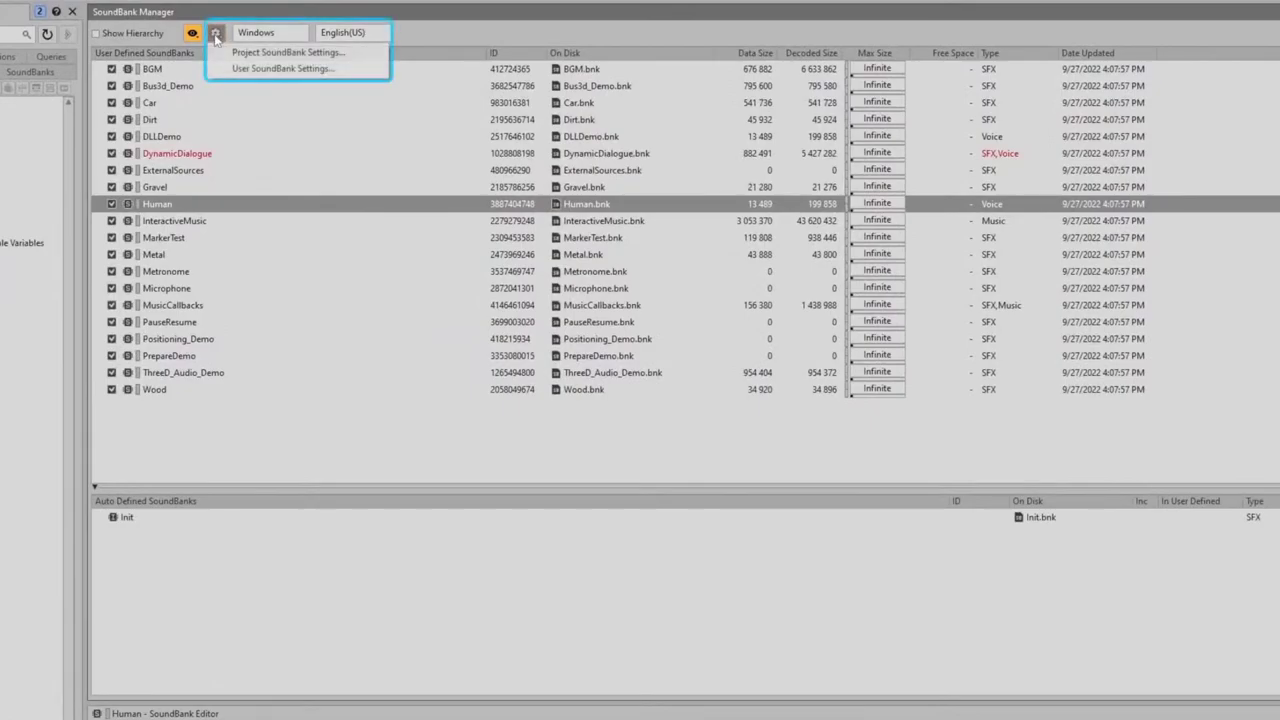
left_click(288, 52)
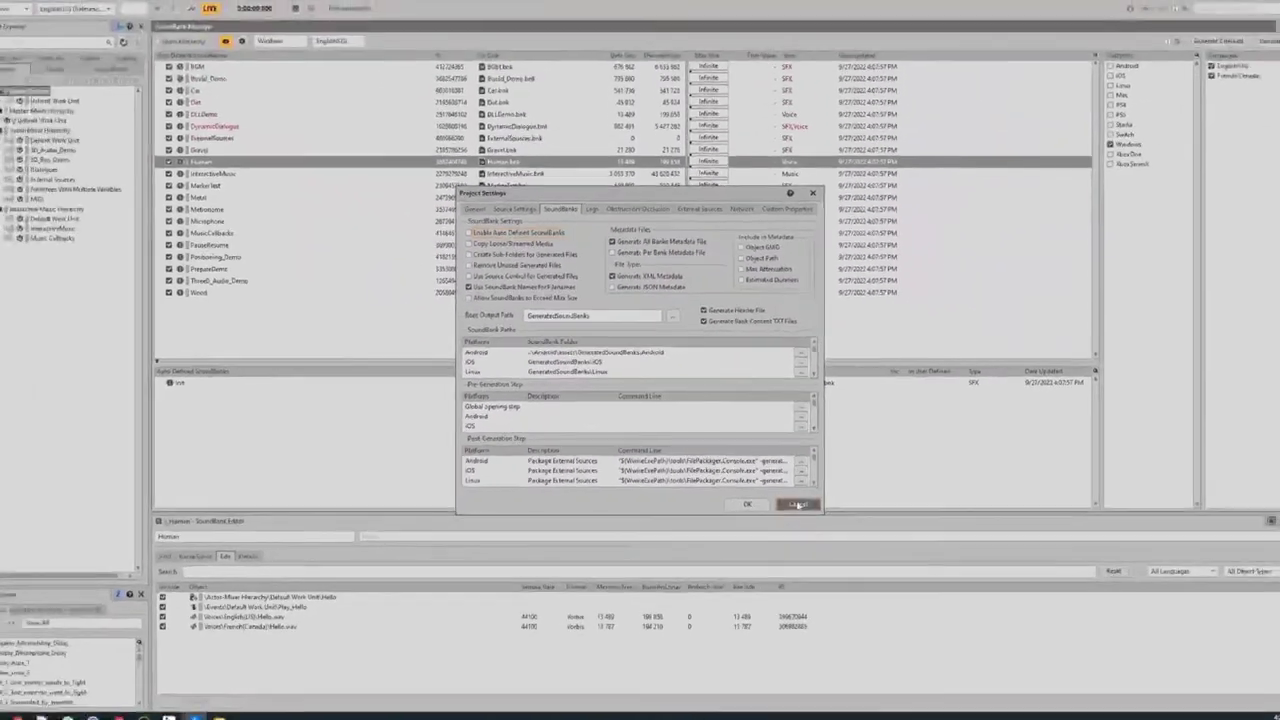
key("Escape")
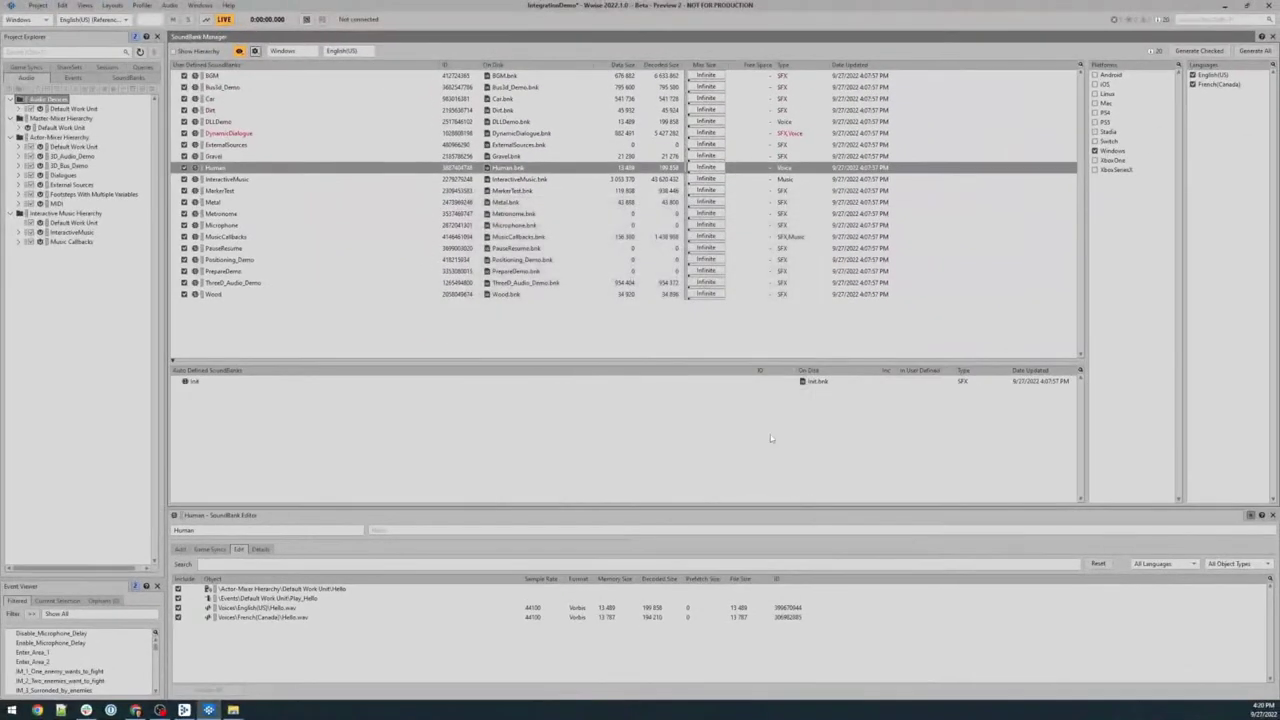
Step: Switch to File Explorer, browse to GeneratedSoundBanks\Windows\English(US) in the WwiseProject folder and select Human.bnk
mouse_move(232, 711)
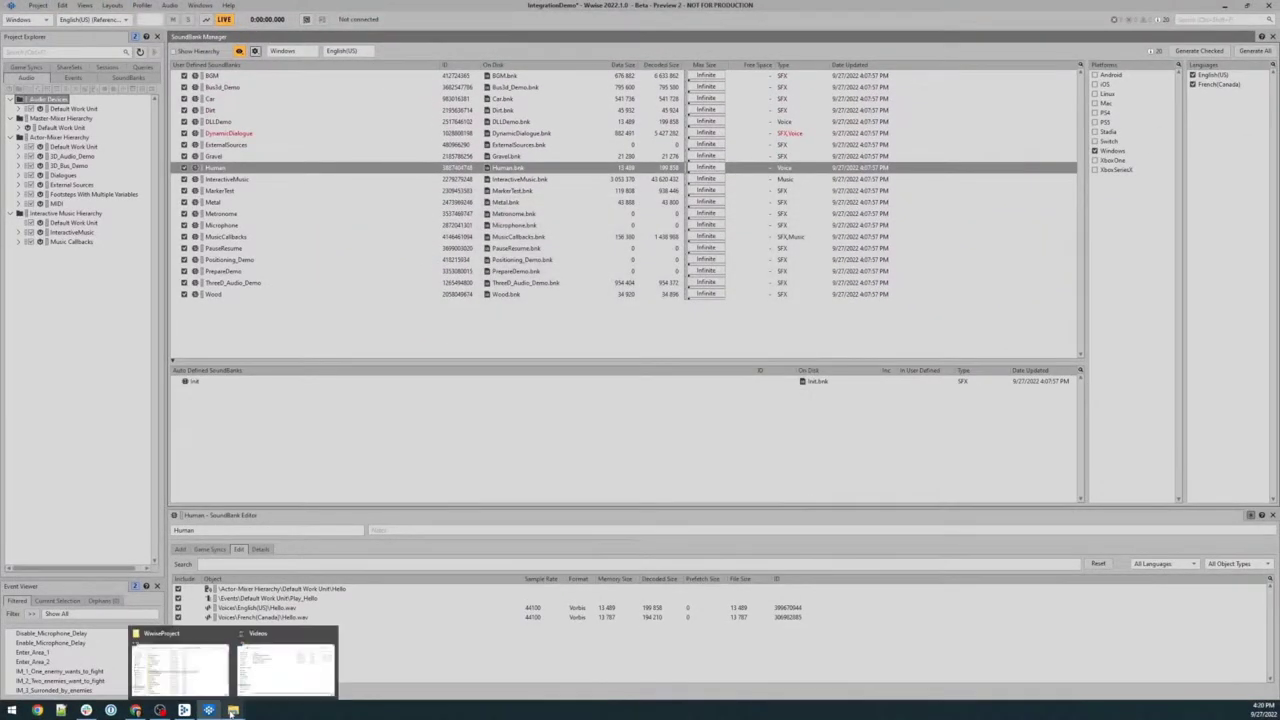
left_click(213, 666)
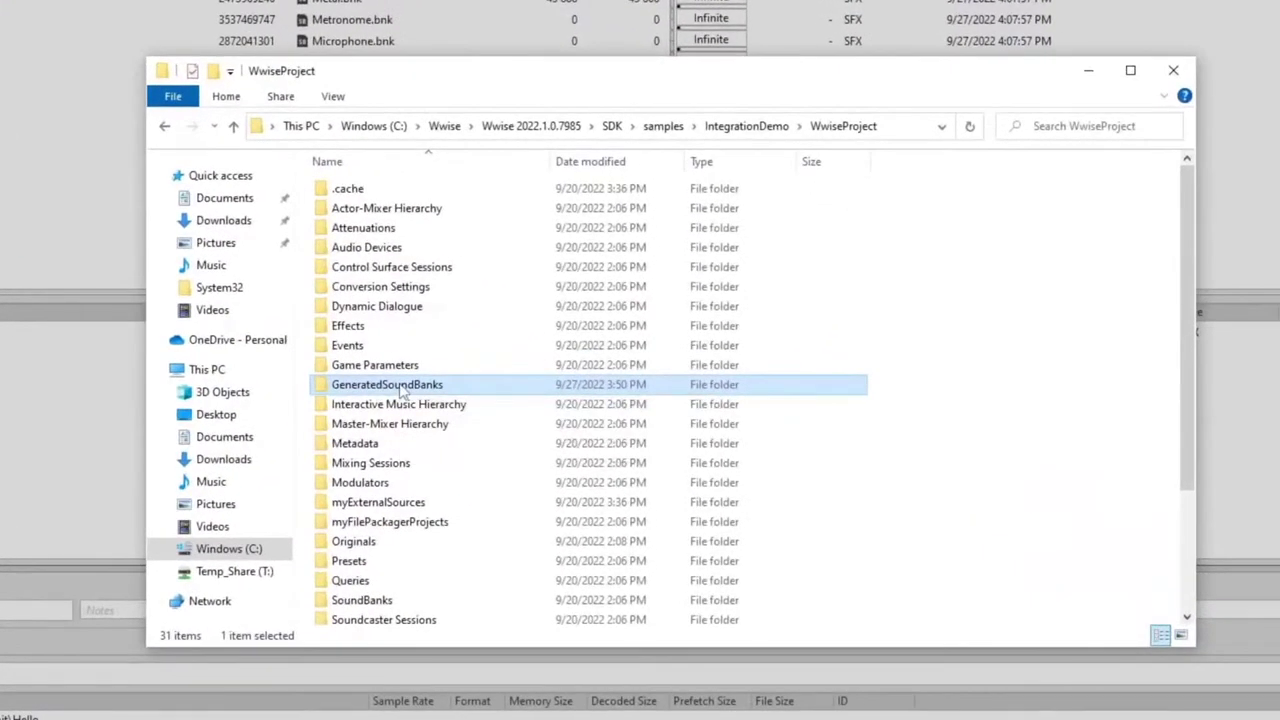
double_click(404, 393)
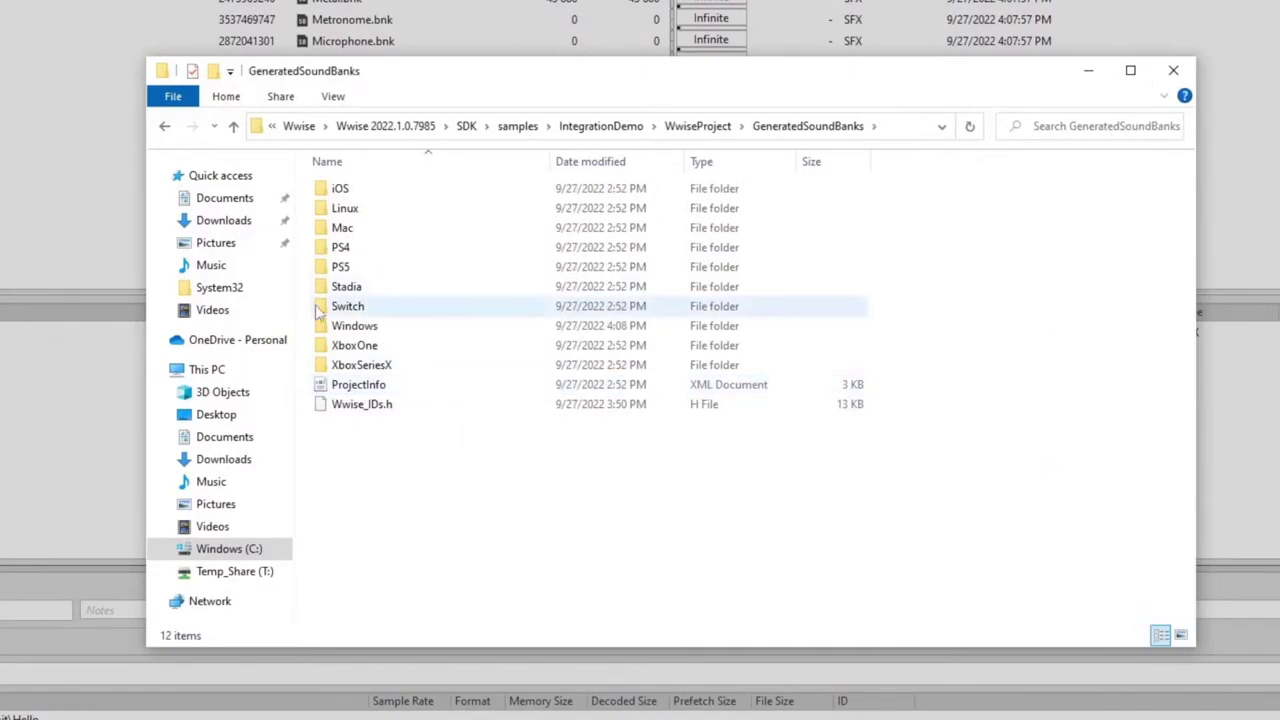
double_click(351, 328)
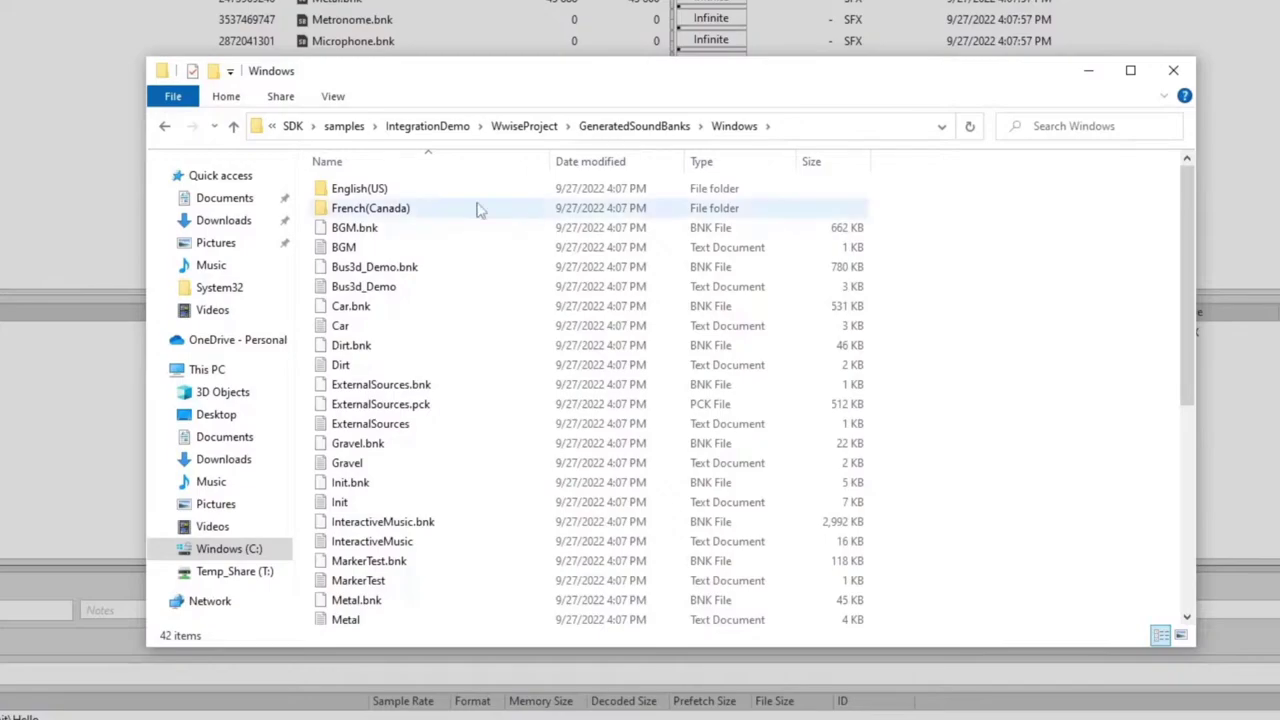
double_click(377, 196)
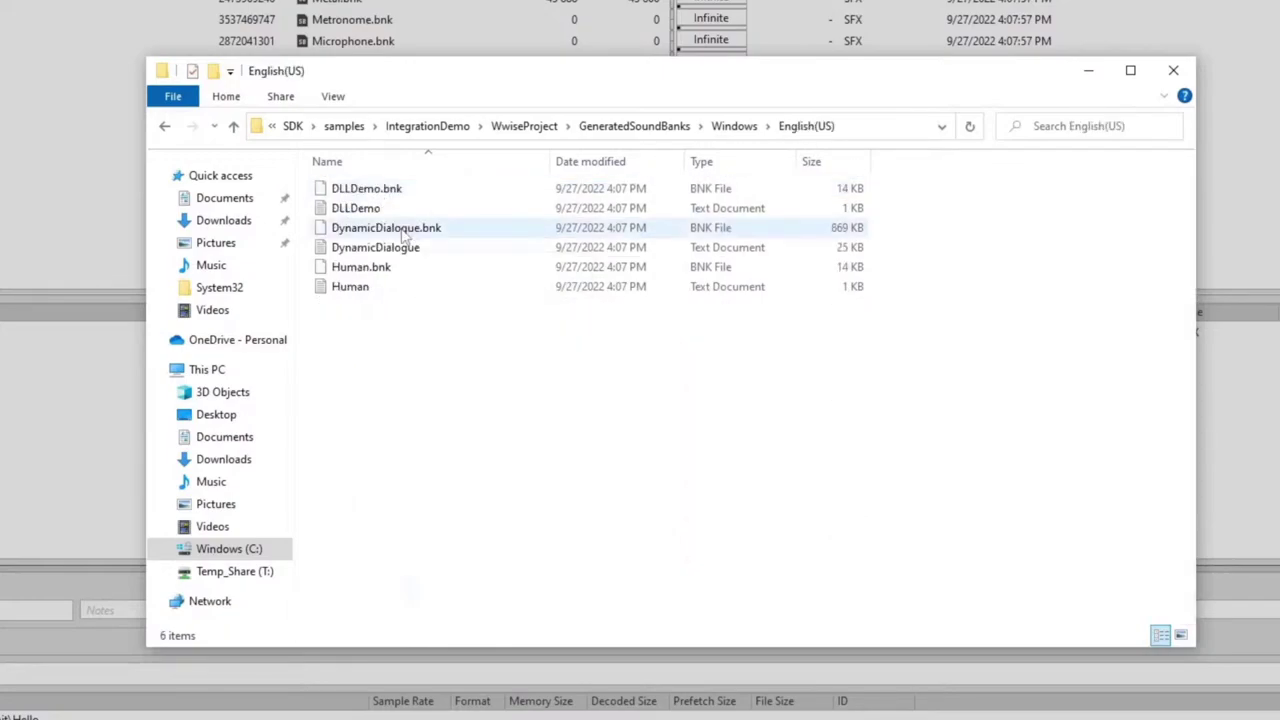
left_click(395, 267)
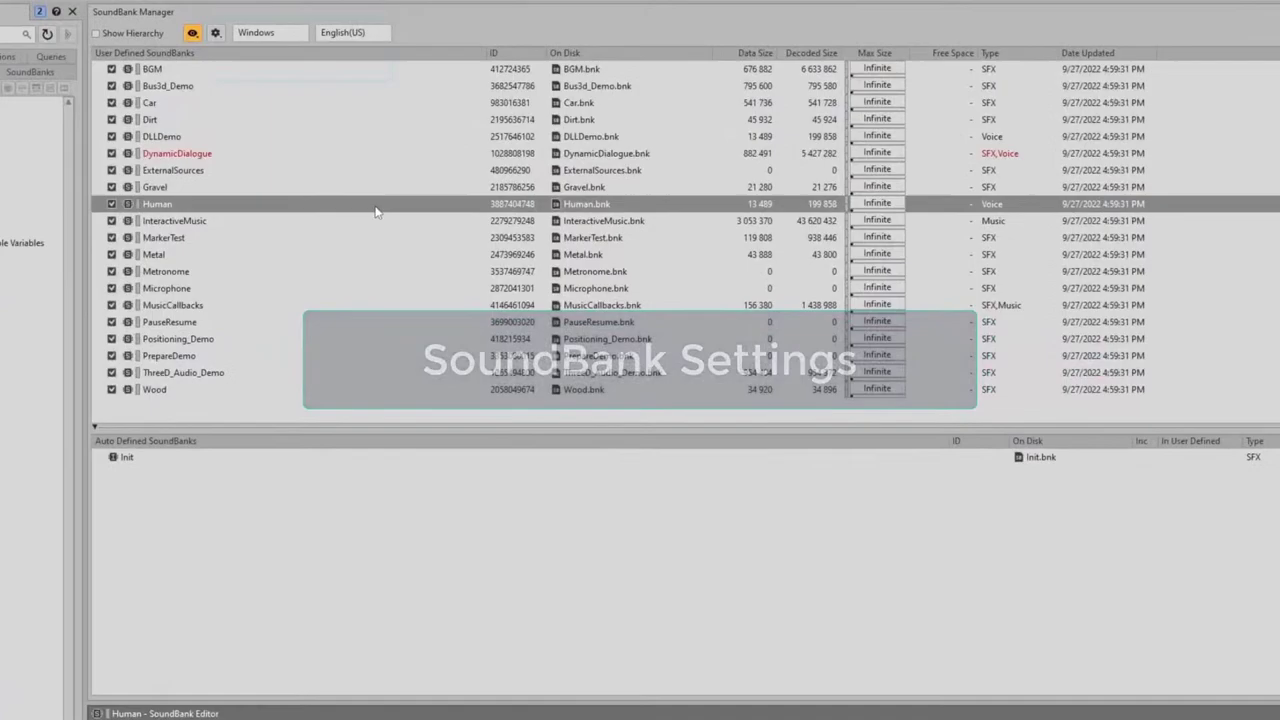
Step: Enable Auto Defined SoundBanks in the project's SoundBank settings, and generate SoundBanks for the checked Windows platform and languages
left_click(250, 49)
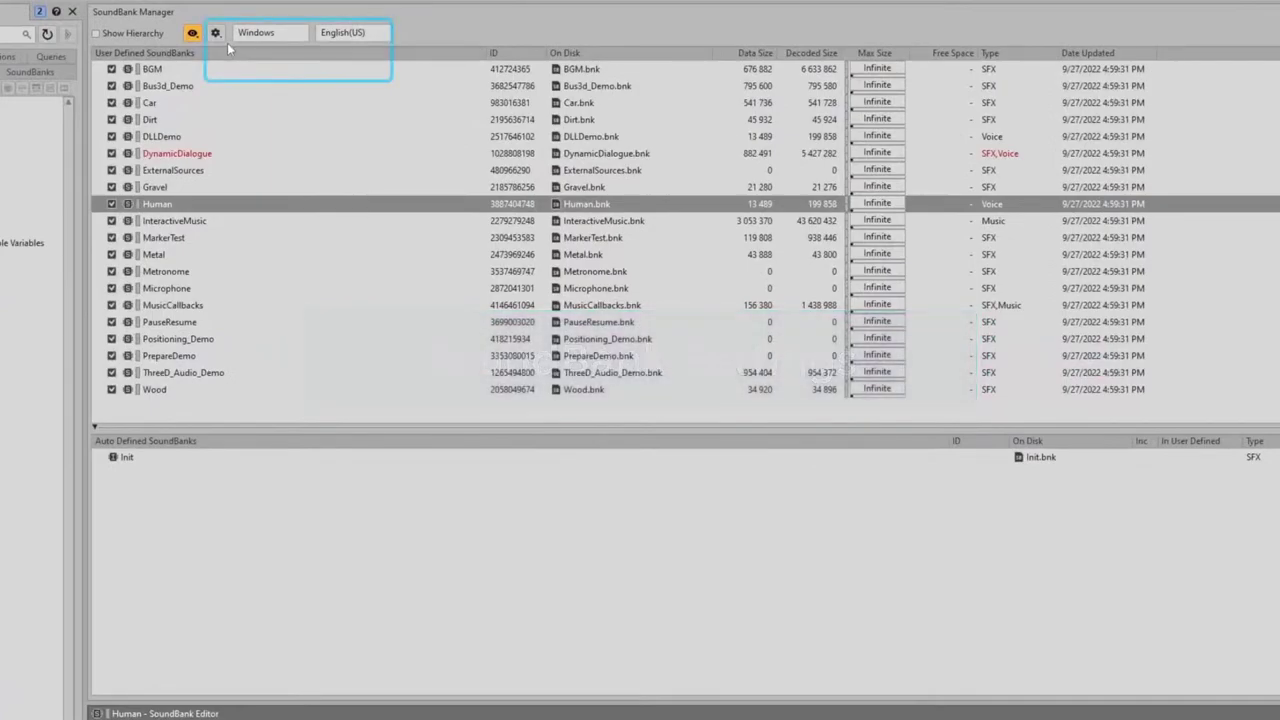
left_click(255, 52)
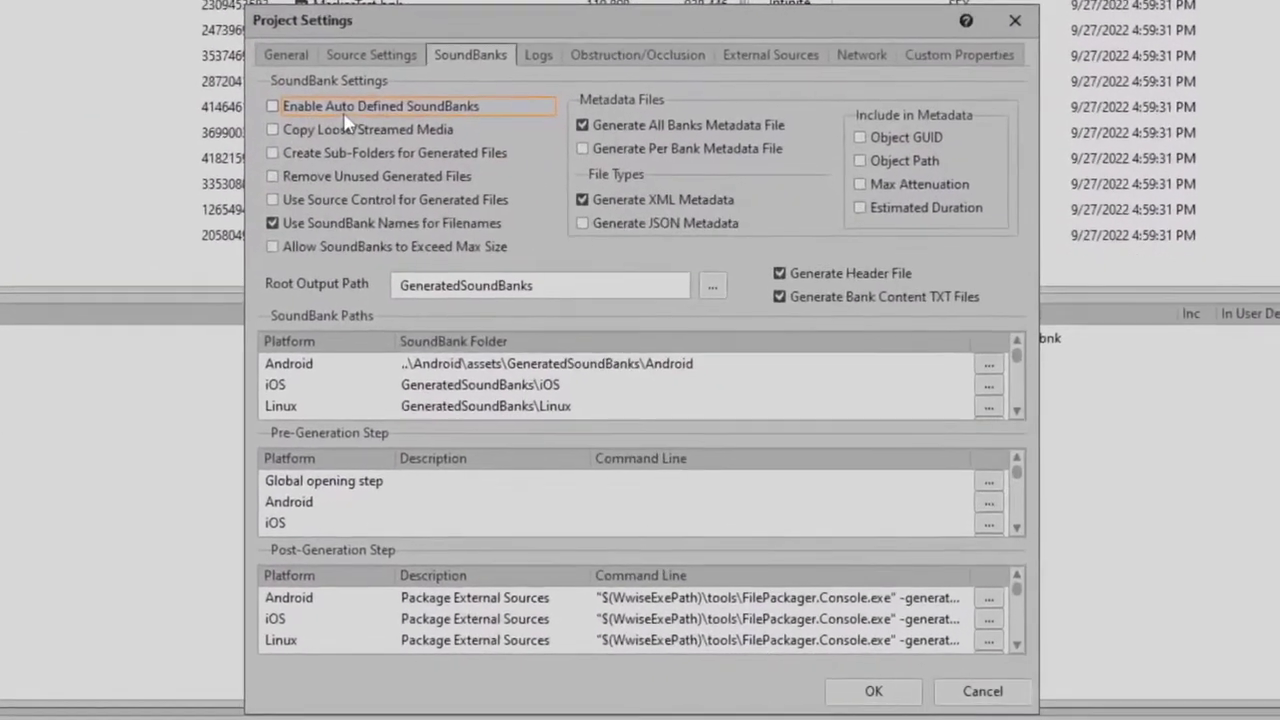
mouse_move(589, 307)
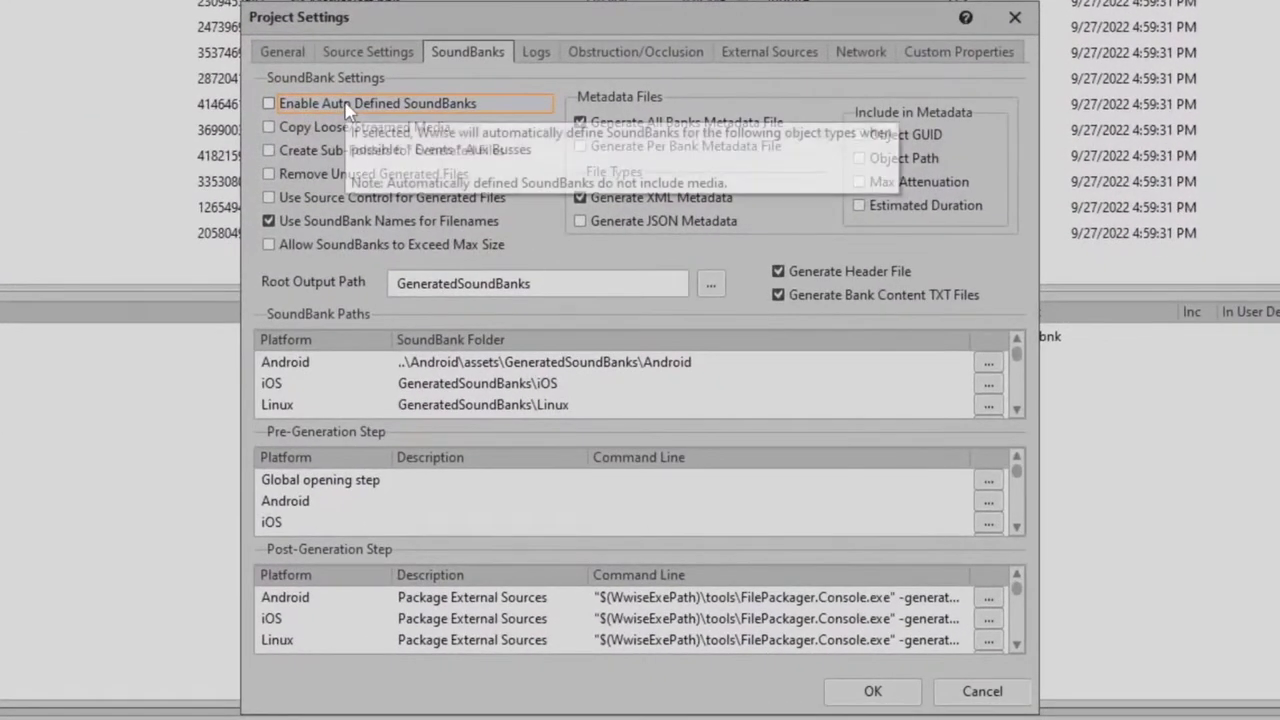
left_click(347, 108)
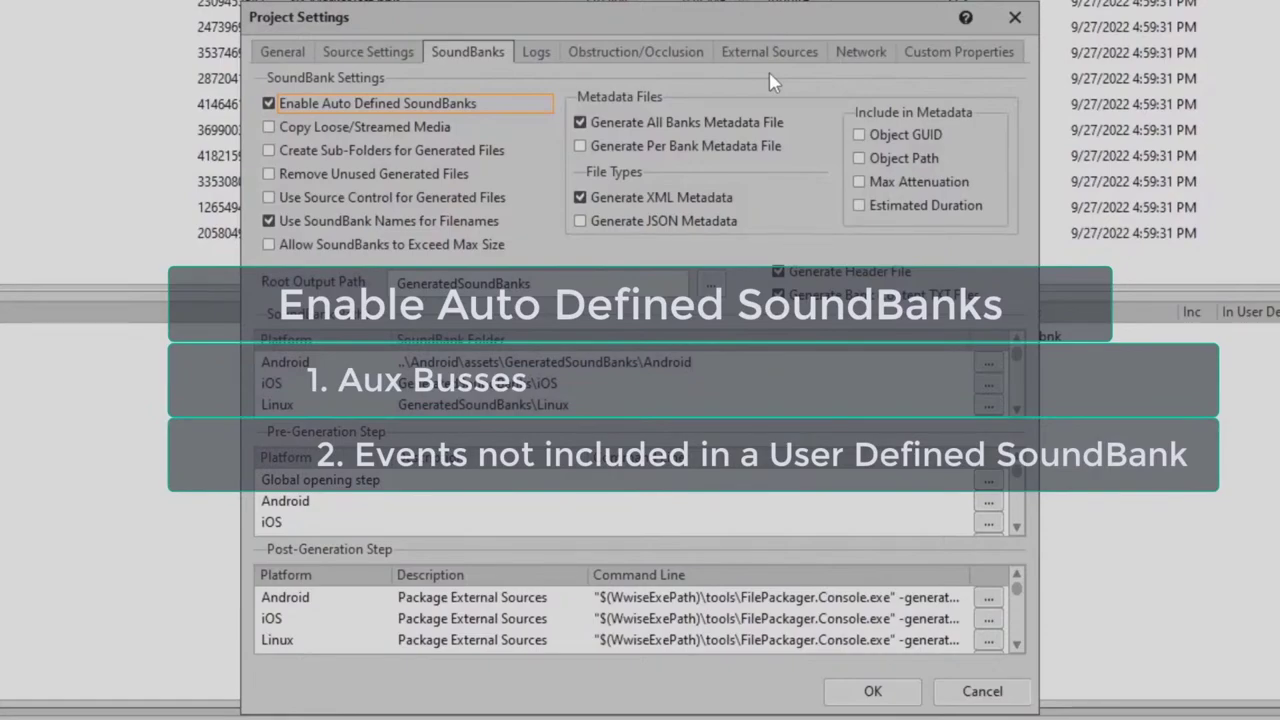
left_click(872, 690)
left_click(1199, 50)
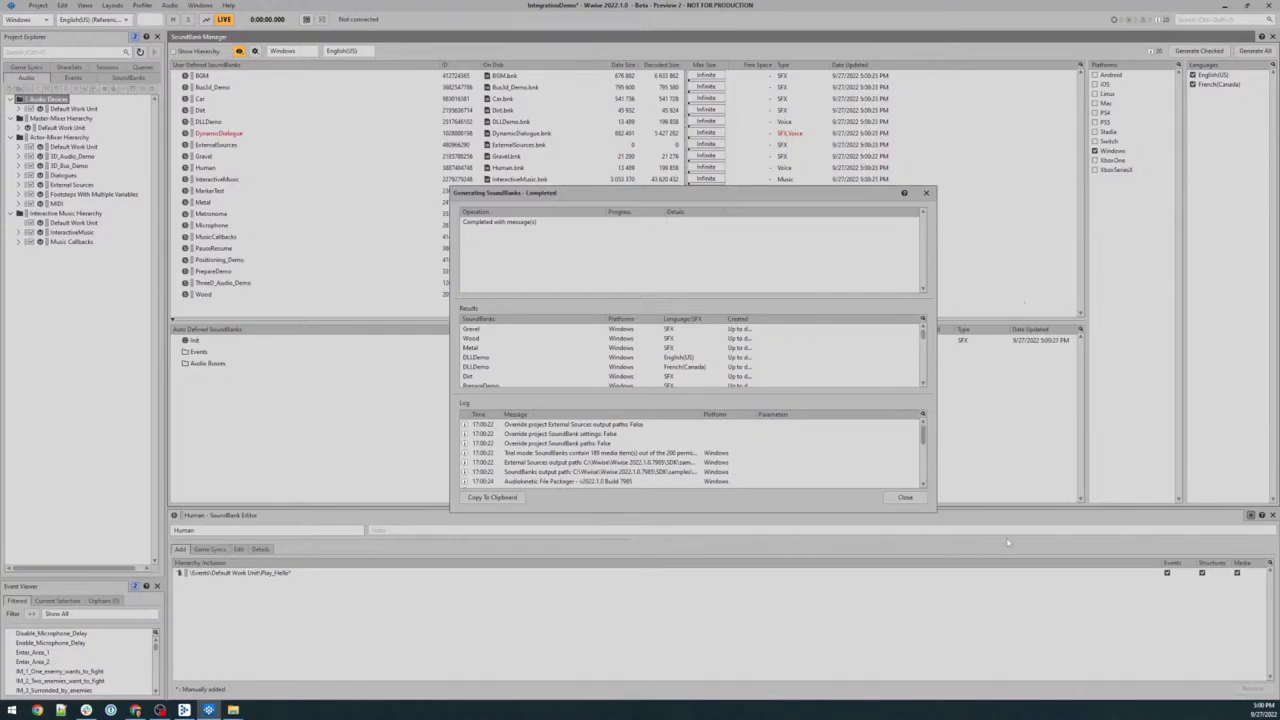
left_click(905, 498)
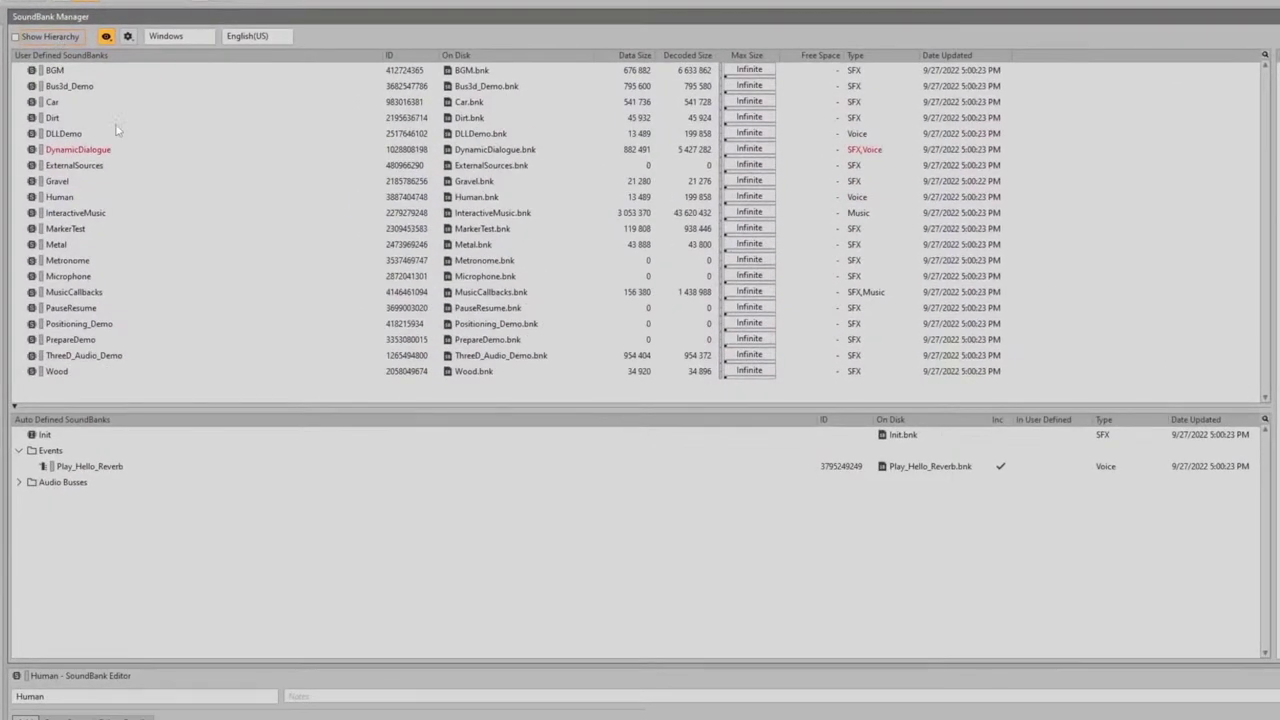
Step: Select the auto-defined Play_Hello_Reverb bank and examine its hierarchy inclusion and Edit view in the SoundBank Editor
left_click(127, 471)
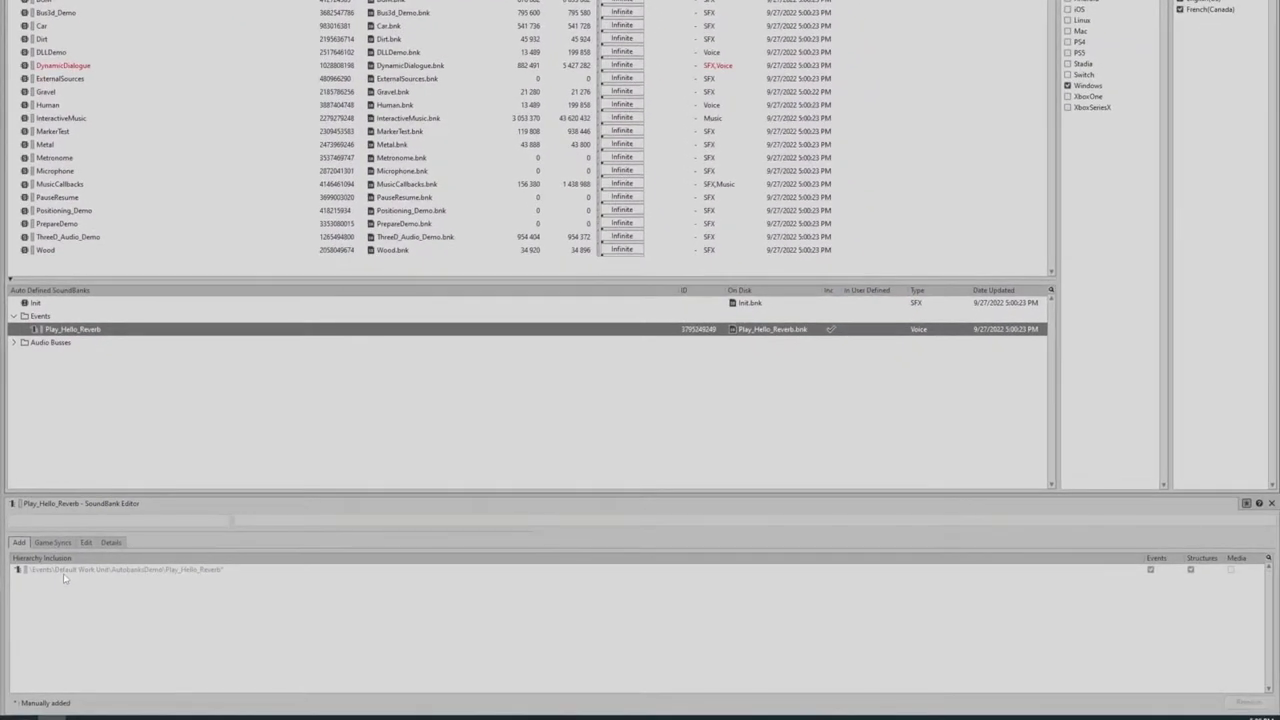
left_click(49, 571)
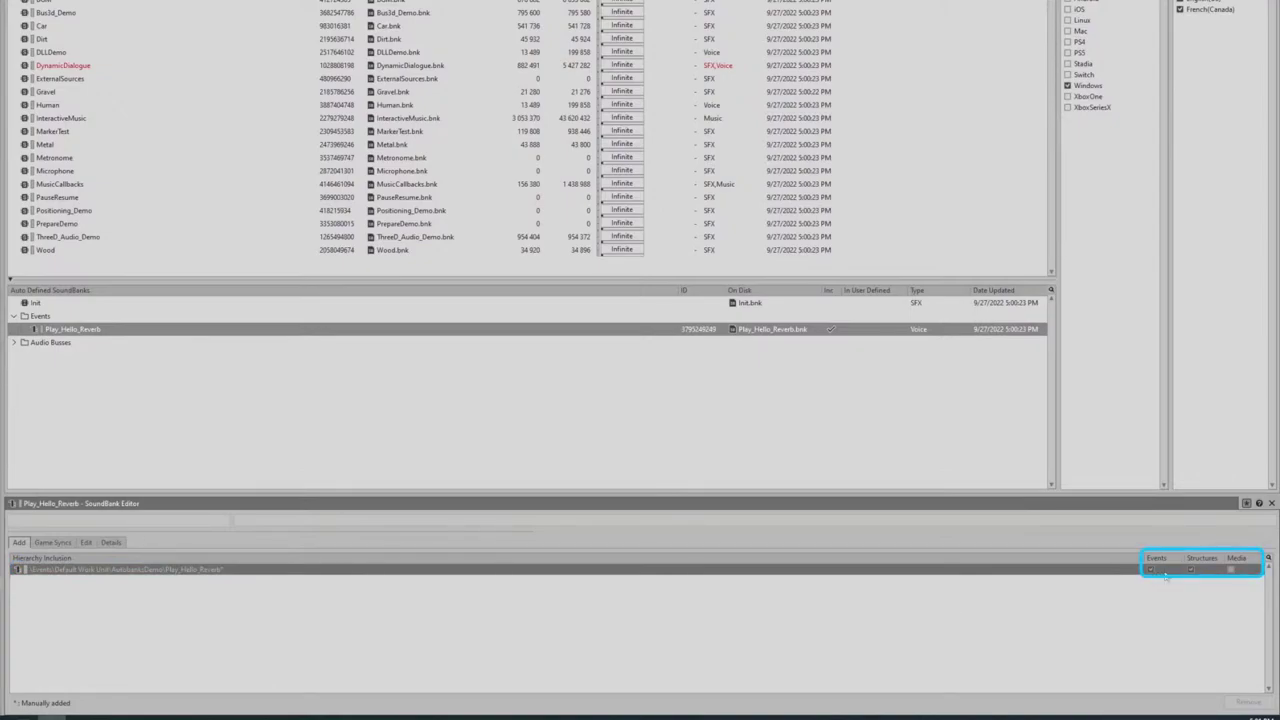
left_click(86, 542)
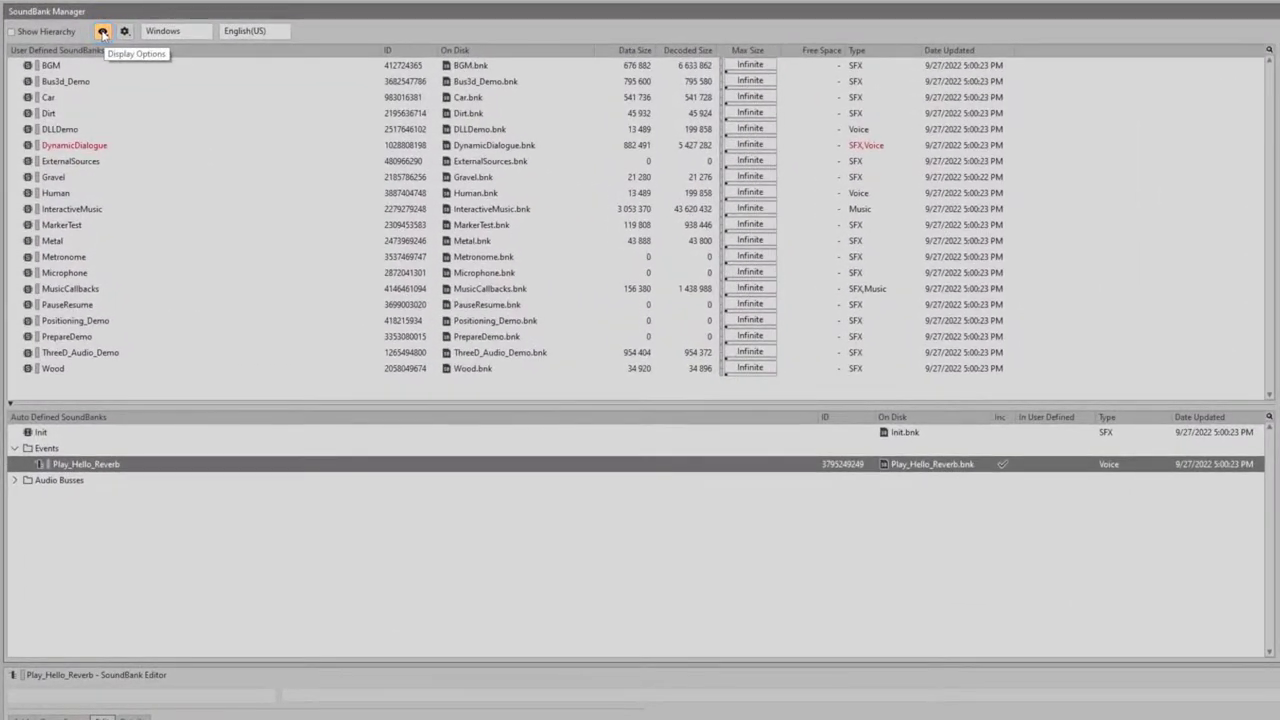
Step: Show non-generated auto SoundBanks in the SoundBank Manager and select the IM_Start event in the auto-defined list
left_click(102, 33)
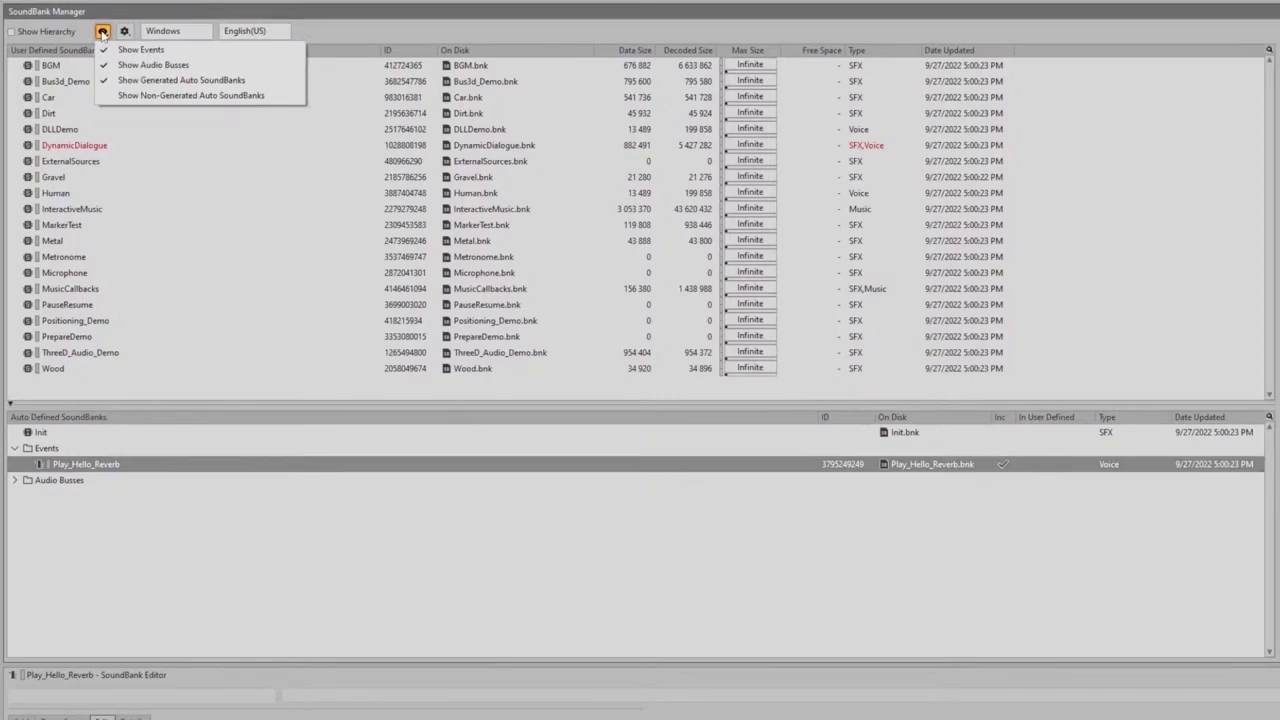
left_click(190, 95)
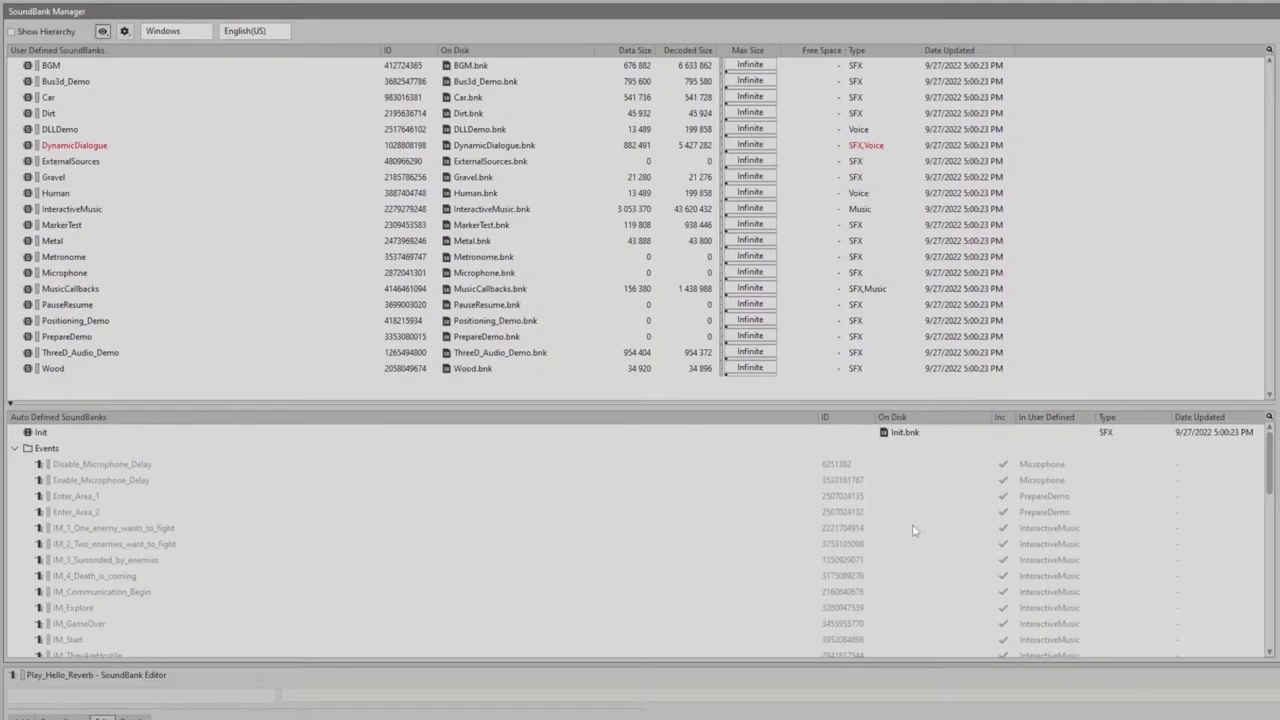
scroll(912, 530, "down", 1)
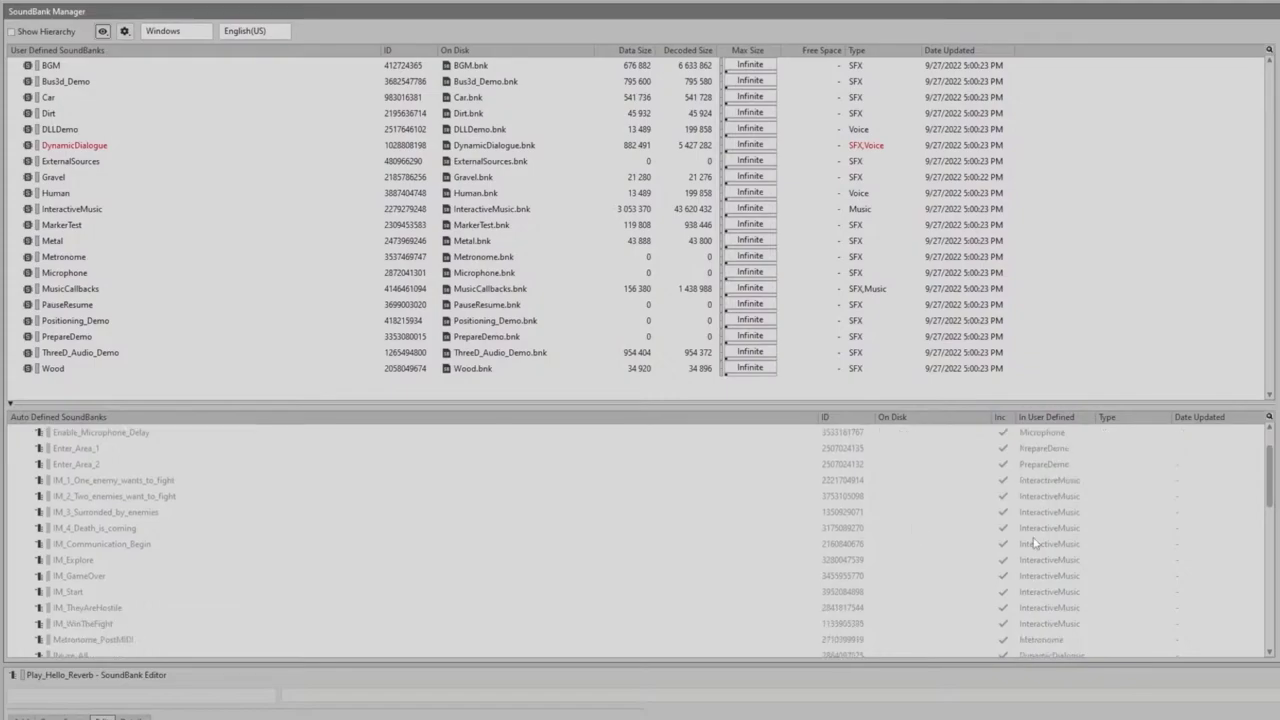
scroll(75, 505, "down", 2)
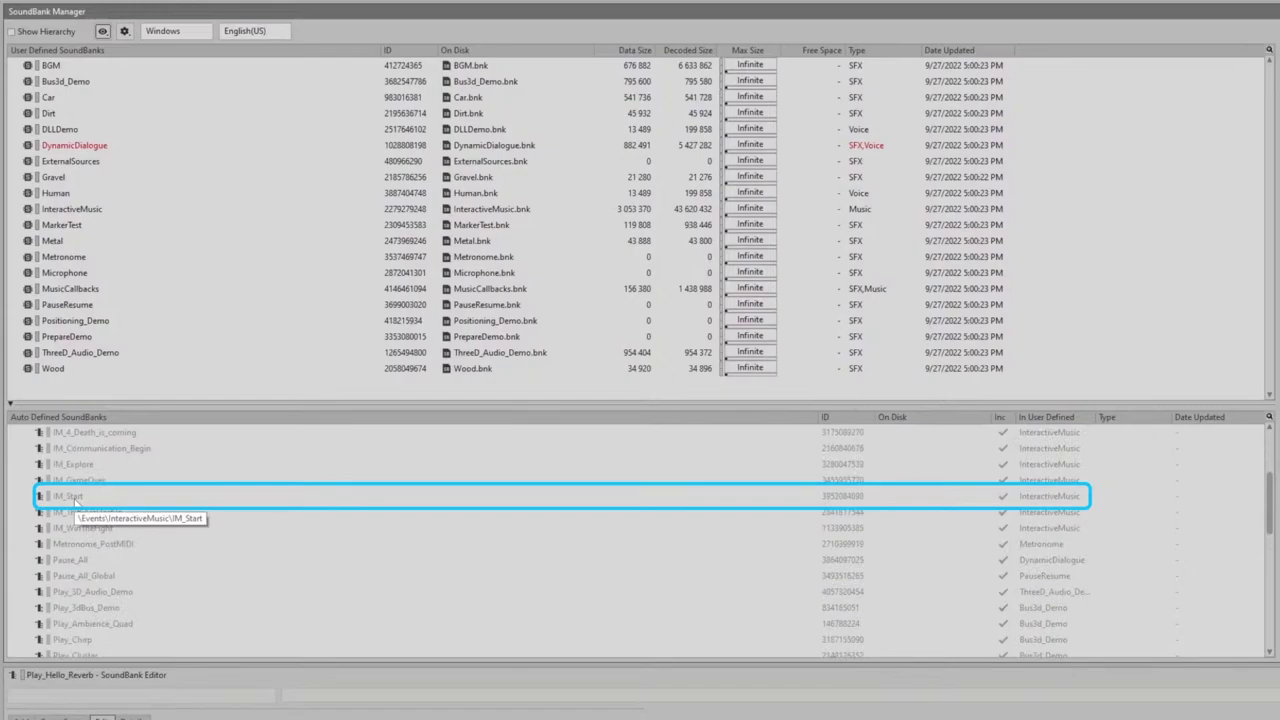
left_click(919, 503)
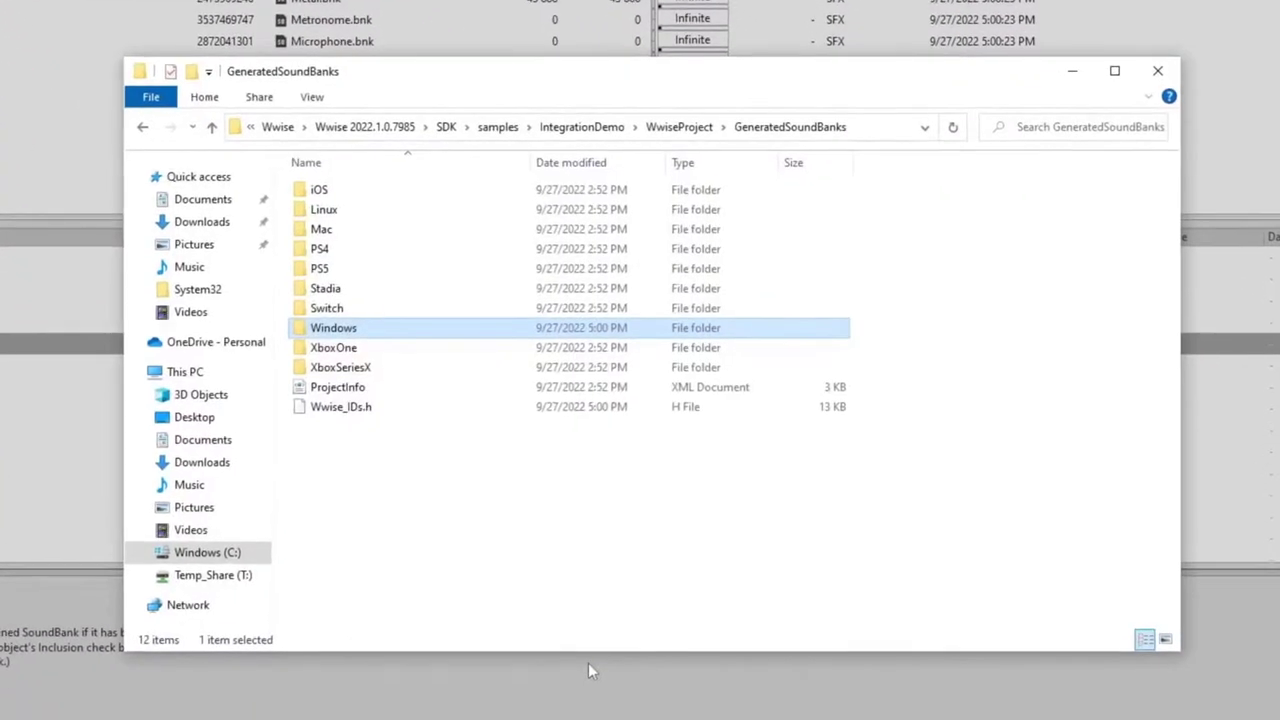
Step: In File Explorer, open the Windows folder in GeneratedSoundBanks and select its Bus and Event folders
double_click(342, 328)
left_click(420, 190)
left_click(457, 231, "ctrl")
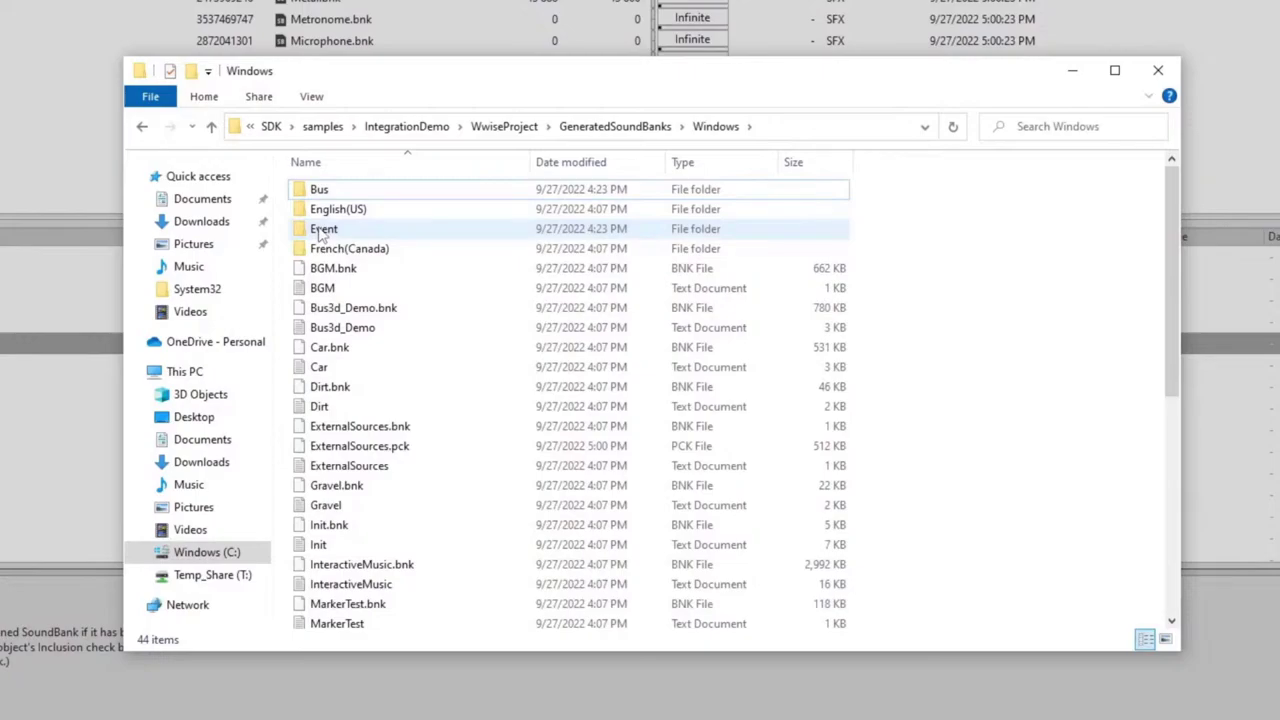
Step: Open the Event folder's English(US) subfolder and select the Play_Hello_Reverb text document
double_click(322, 231)
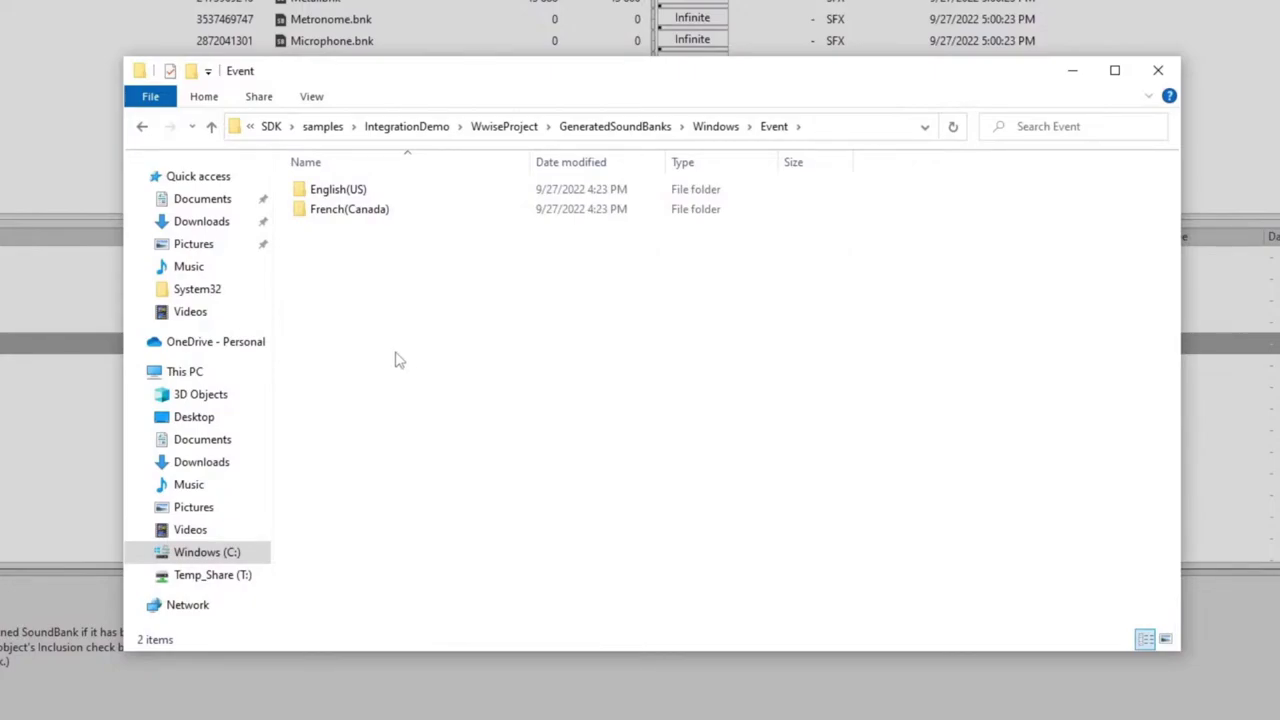
key("Down")
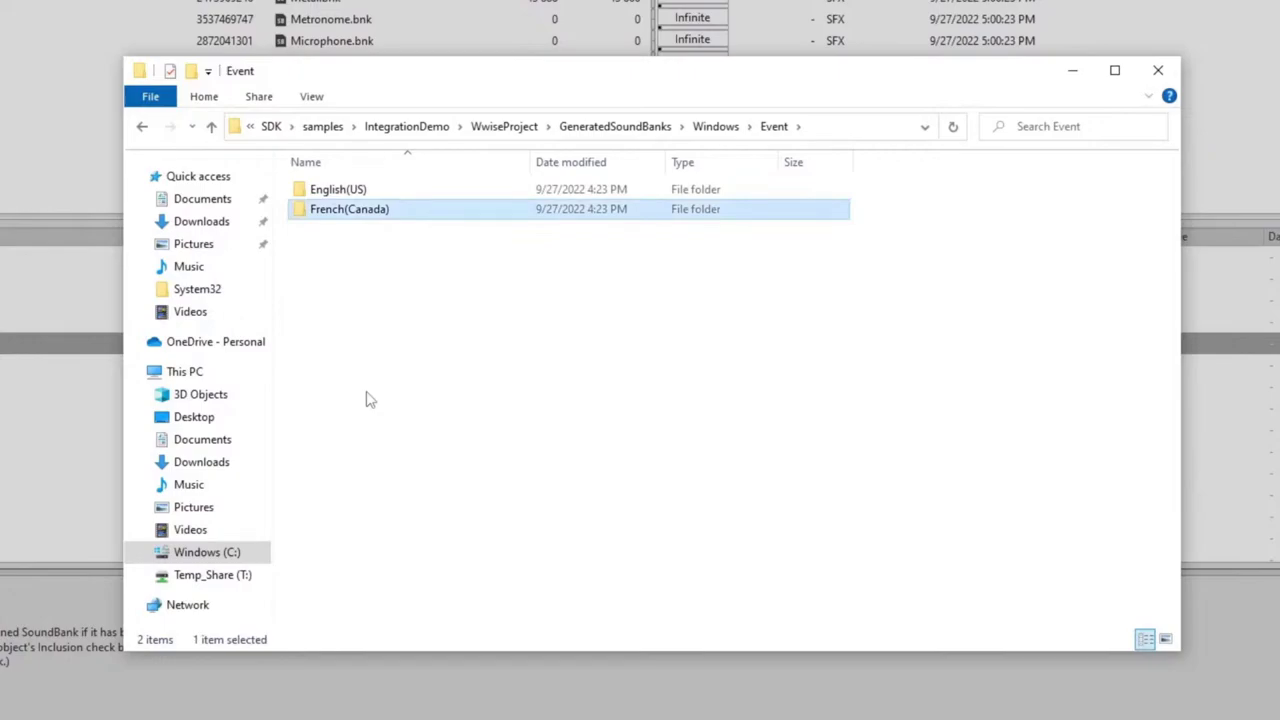
left_click(352, 192)
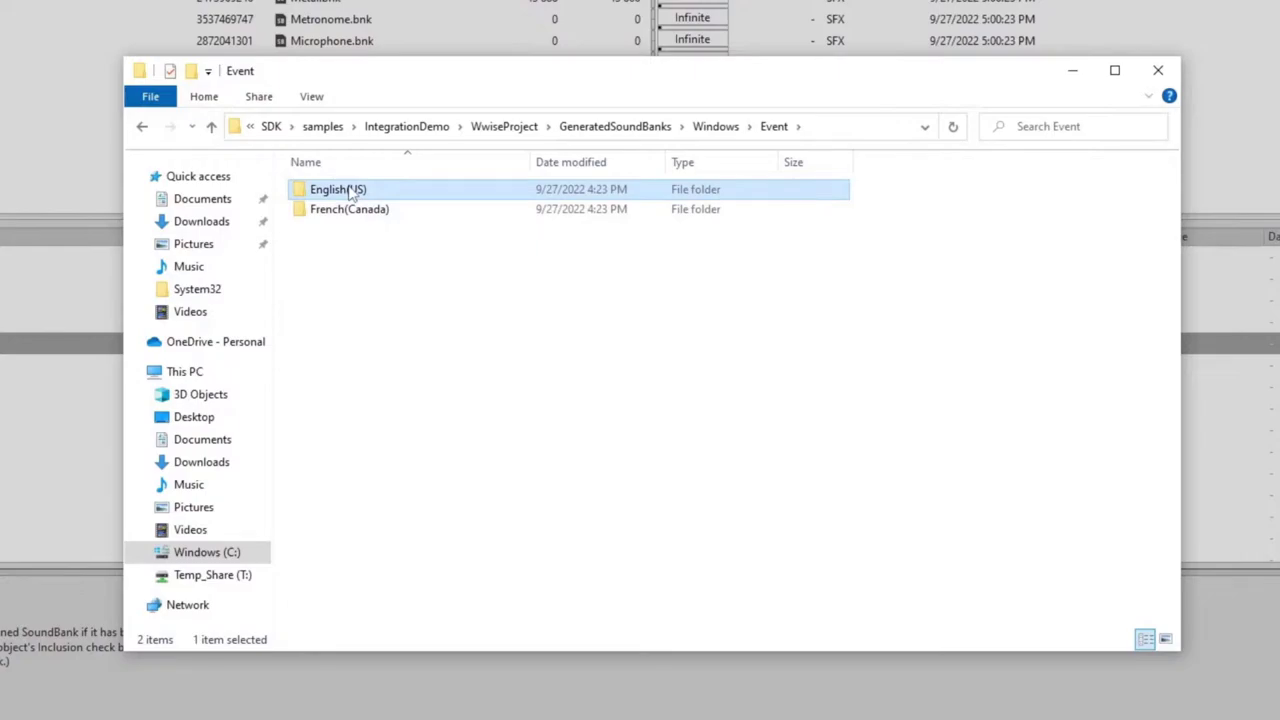
double_click(352, 192)
left_click(440, 210)
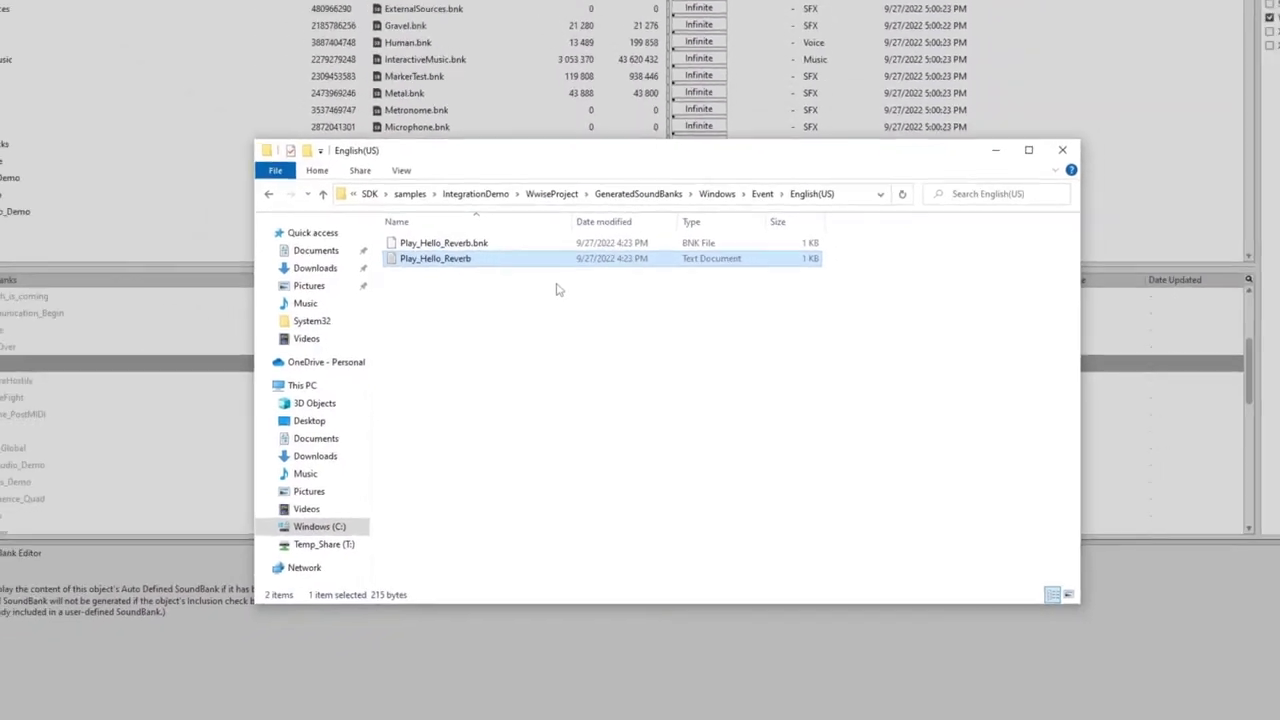
Step: In Wwise, enable Copy Loose/Streamed Media in the project SoundBank settings and generate the checked SoundBanks
key("alt+Tab")
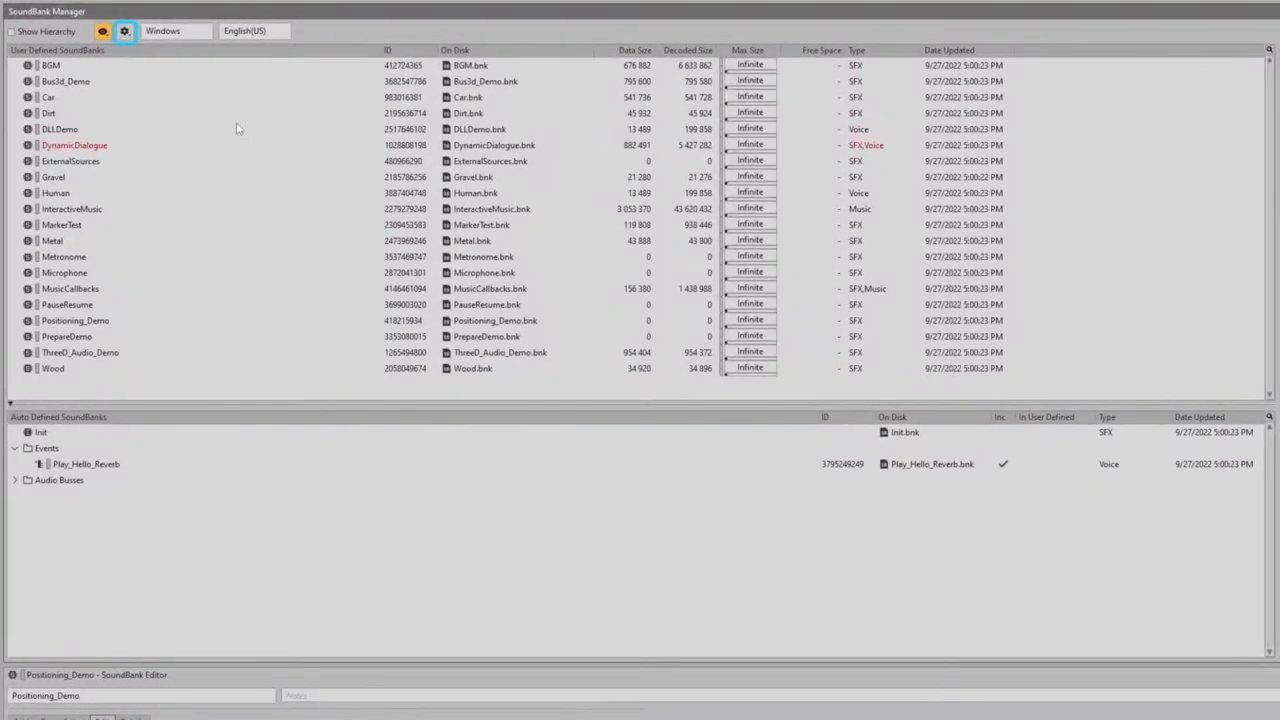
left_click(130, 32)
left_click(165, 50)
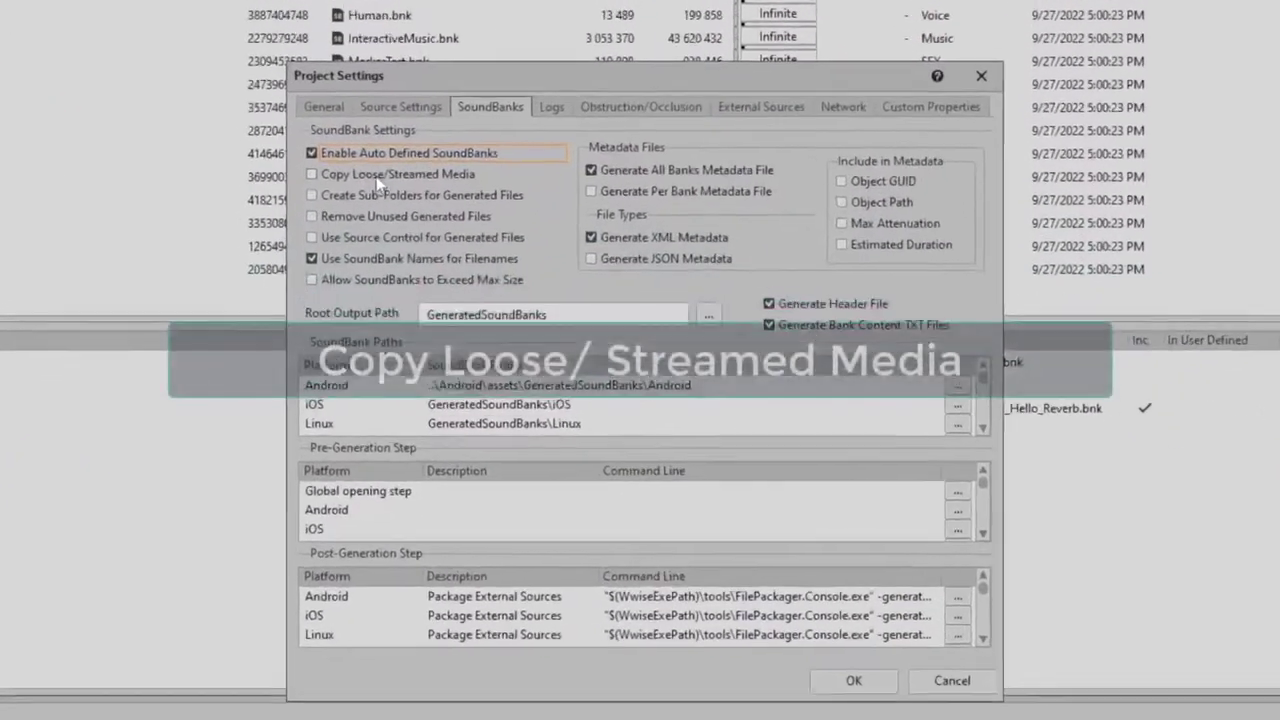
left_click(378, 176)
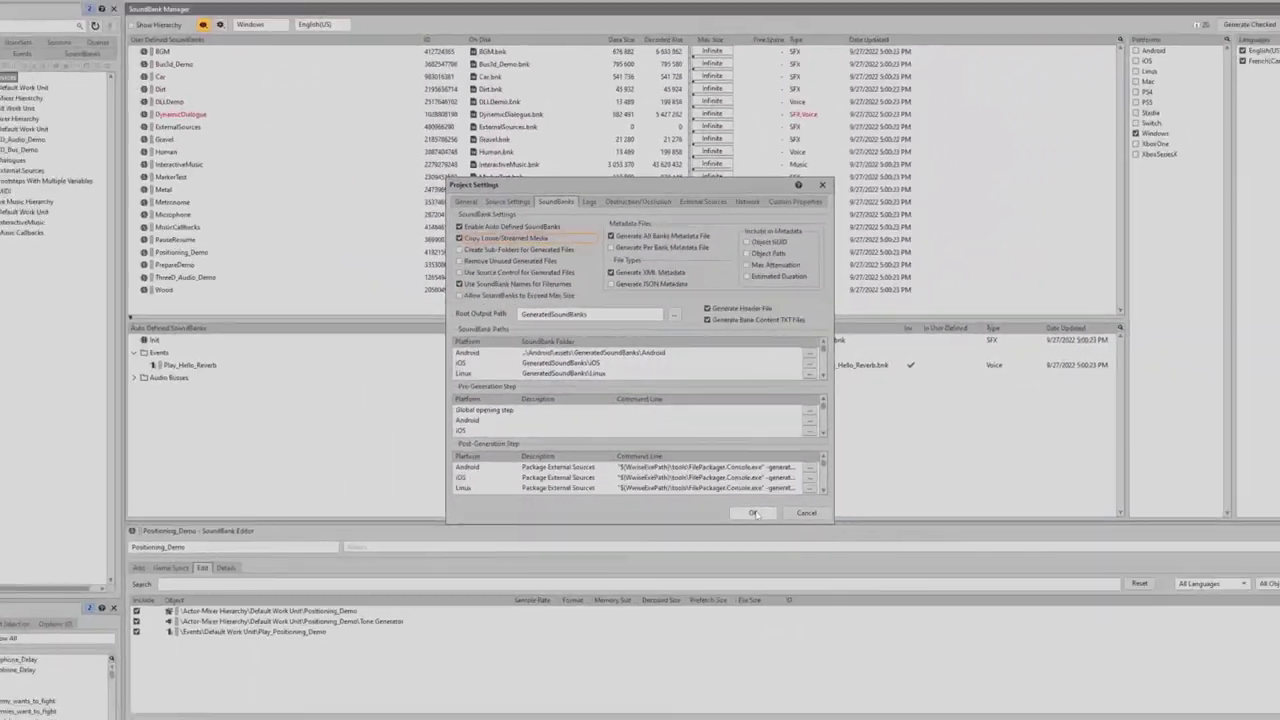
left_click(817, 609)
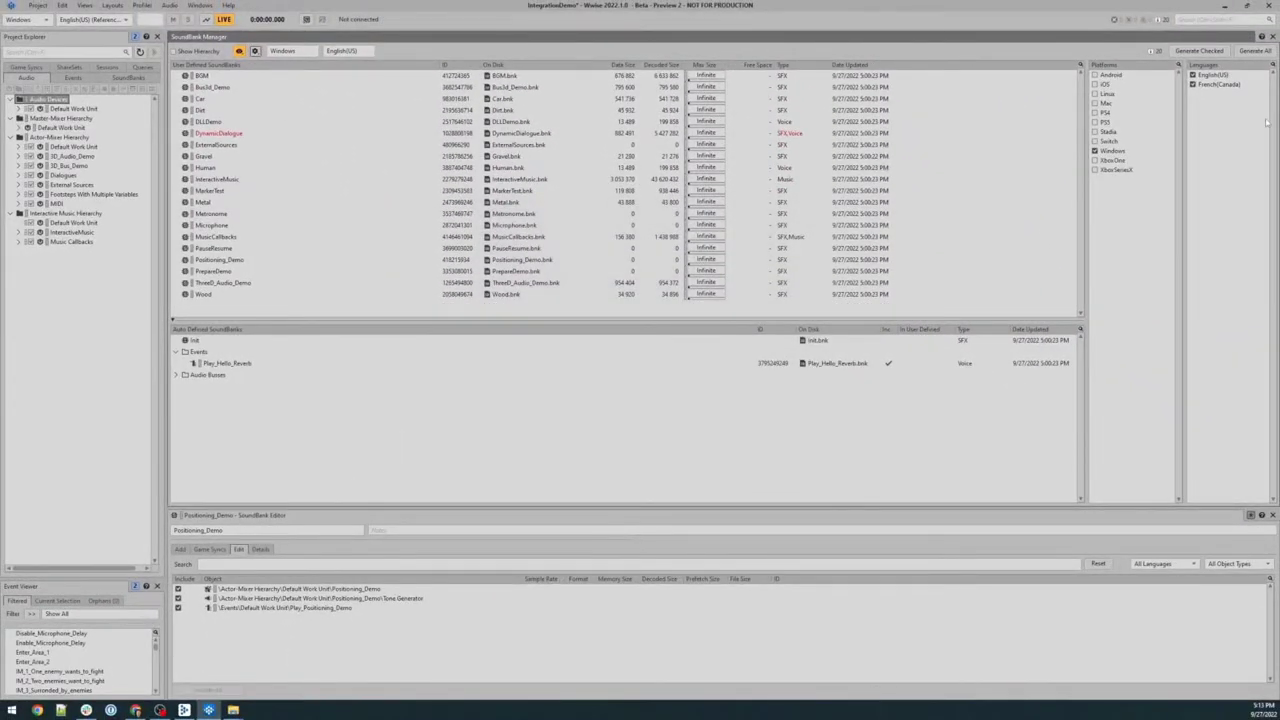
left_click(1199, 50)
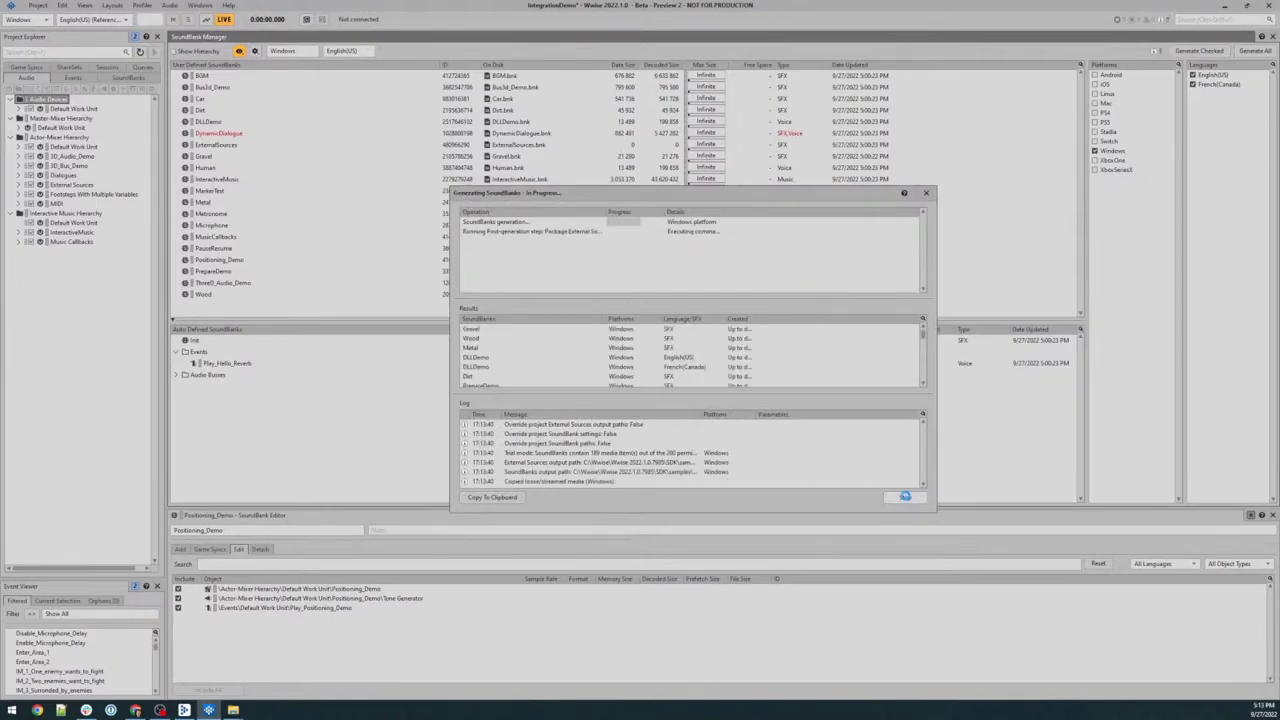
key("Escape")
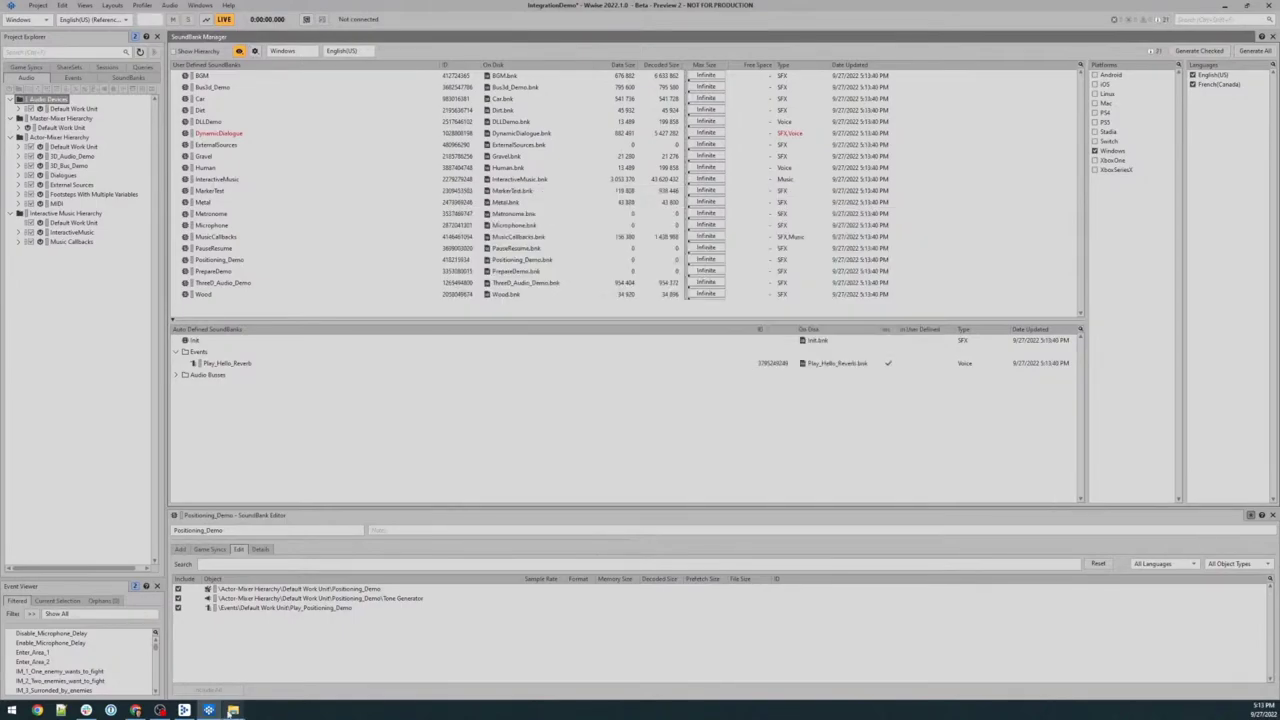
Step: In File Explorer, open the Media folder inside the generated Windows folder and look into its English(US) subfolder
mouse_move(240, 709)
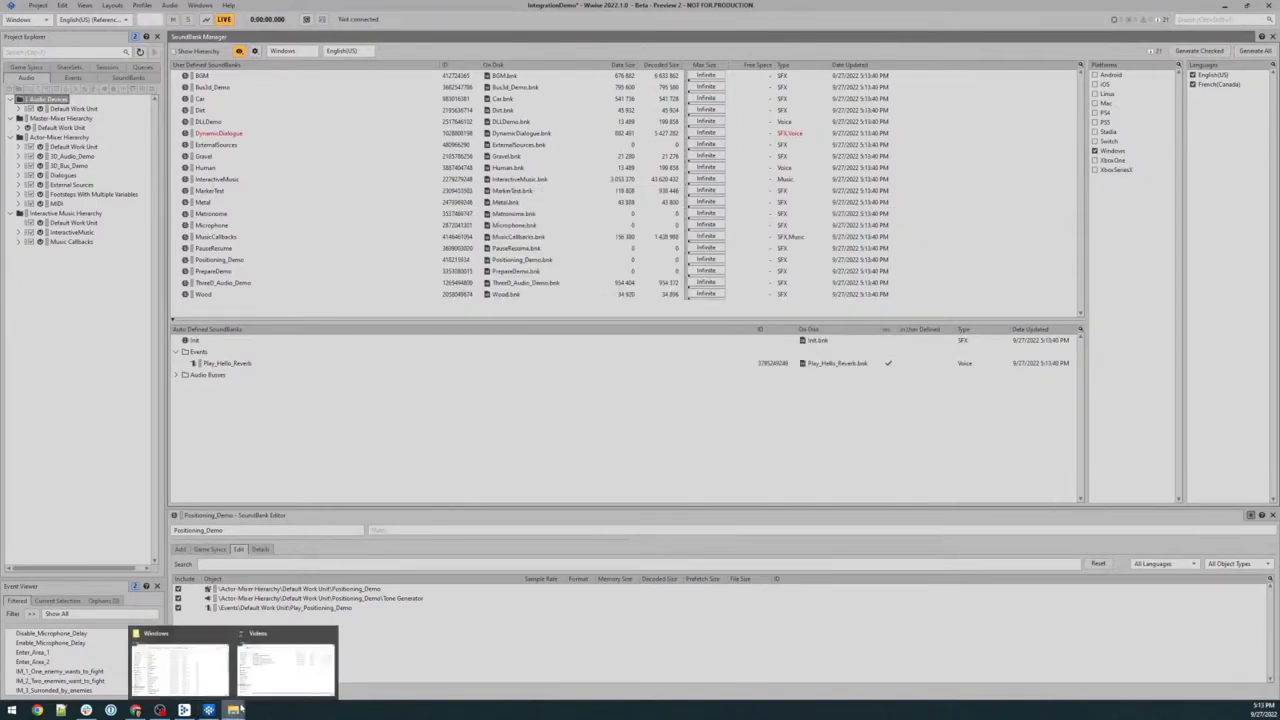
left_click(180, 665)
left_click(514, 346)
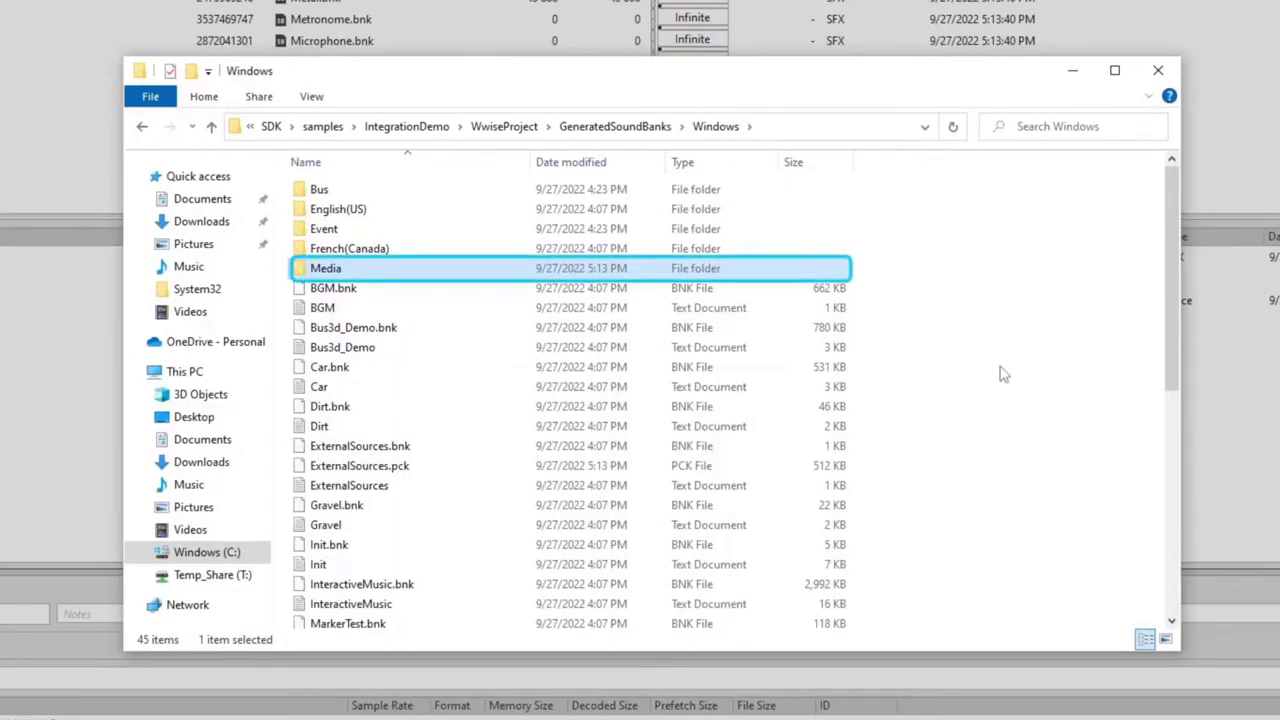
mouse_move(345, 273)
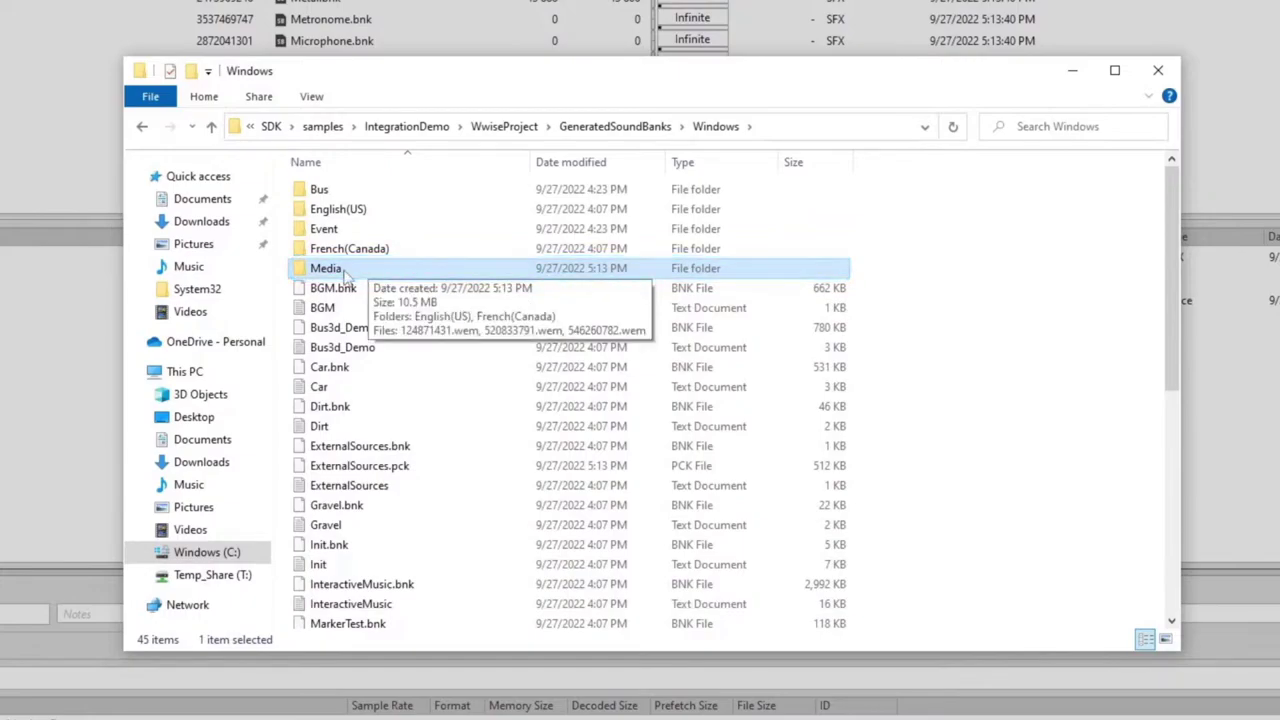
double_click(345, 271)
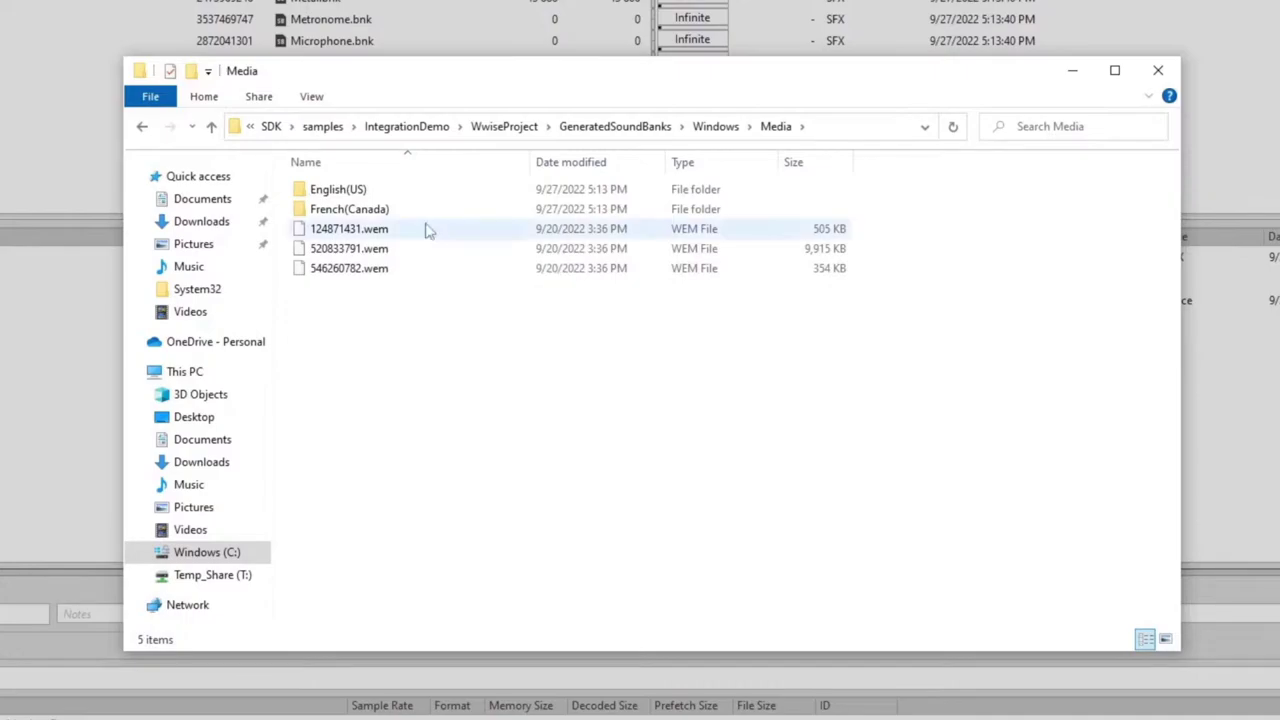
double_click(368, 195)
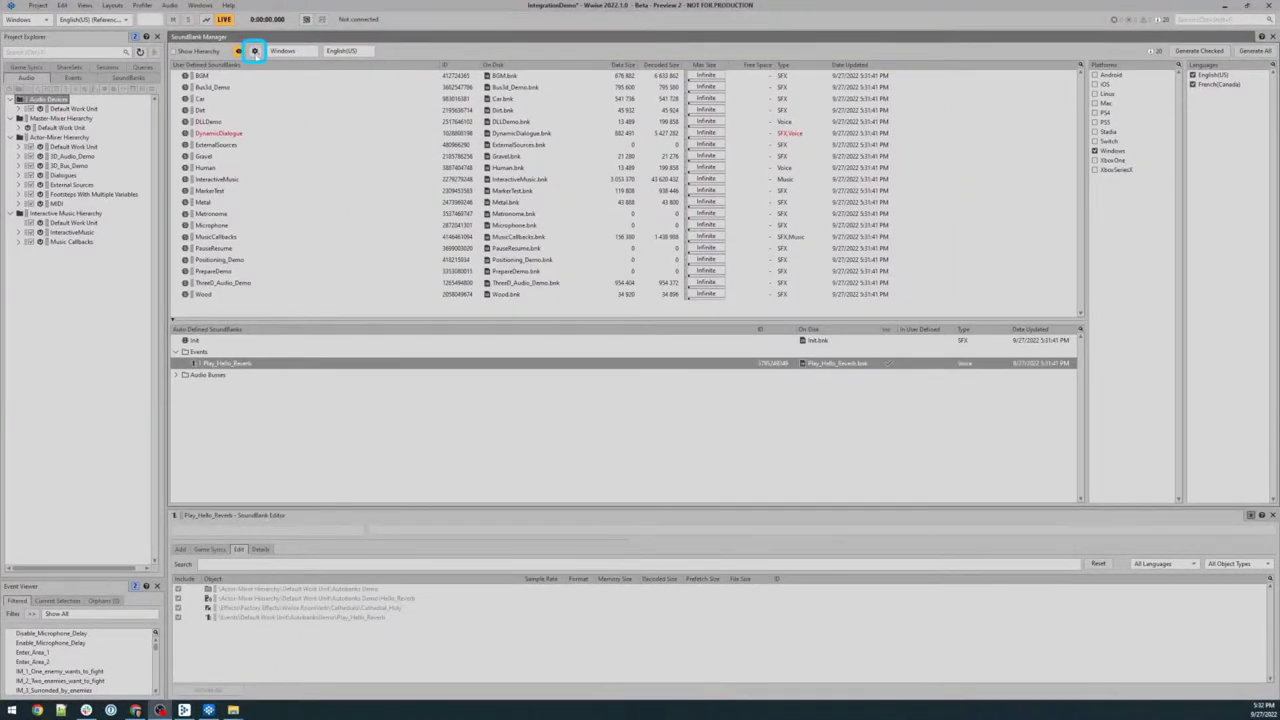
Step: In Wwise, enable Create Sub-Folders for Generated Files and Remove Unused Generated Files in the project settings, and regenerate the checked SoundBanks
left_click(255, 51)
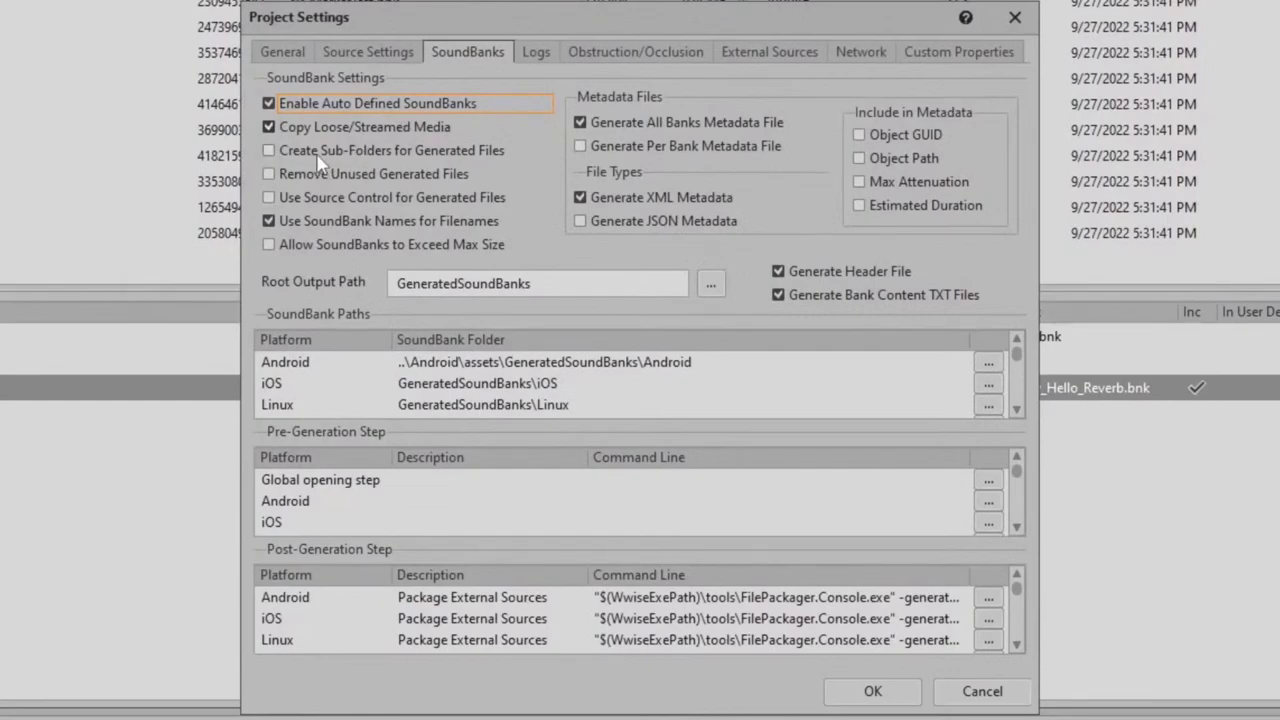
left_click(319, 155)
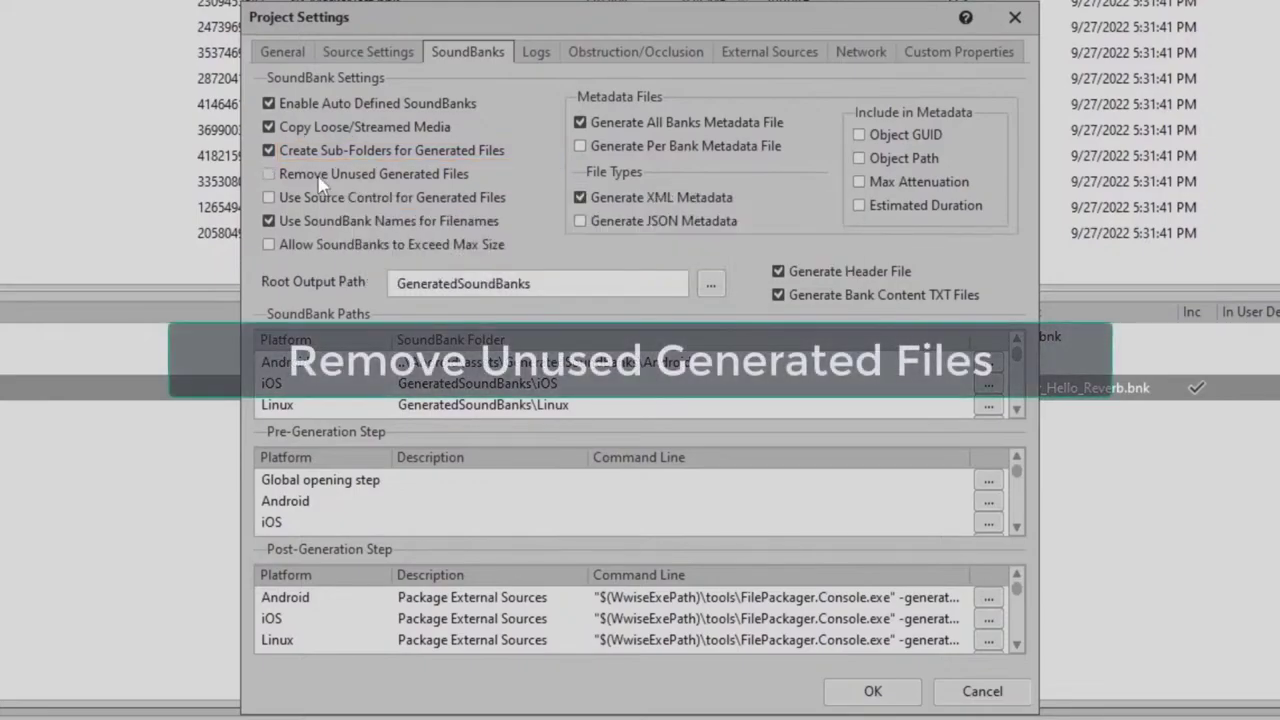
left_click(482, 180)
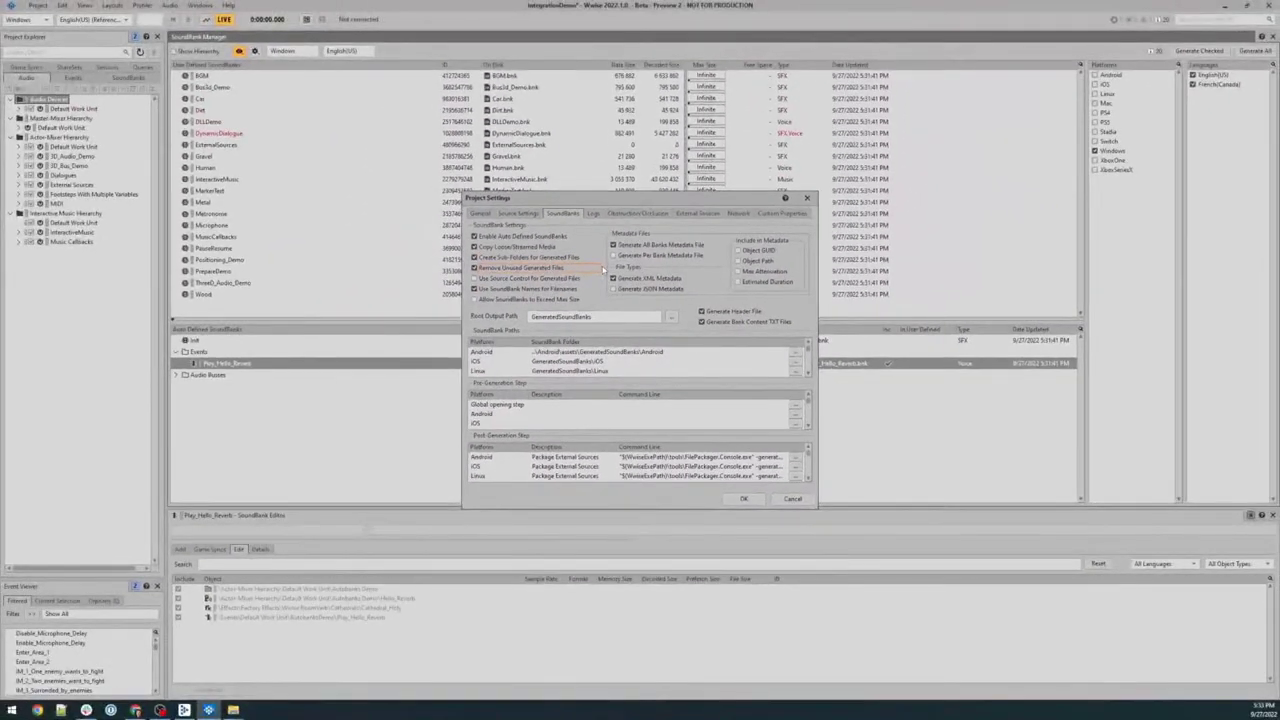
key("Escape")
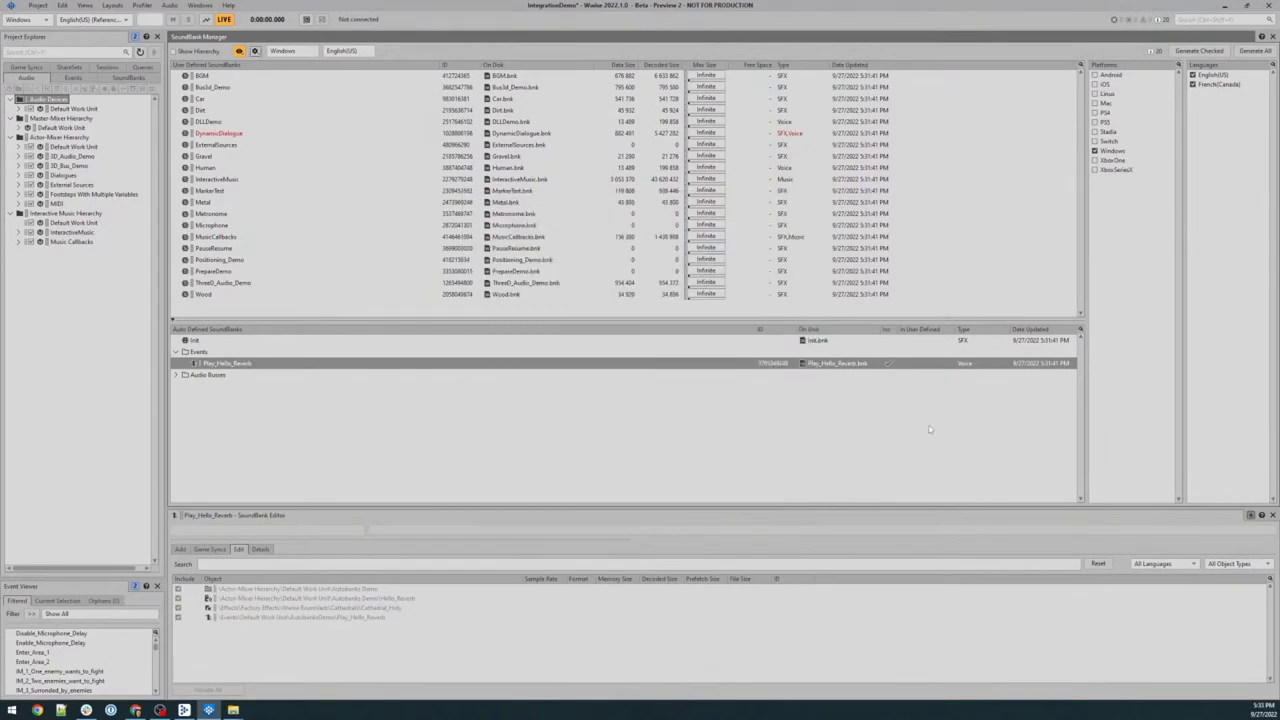
left_click(1203, 50)
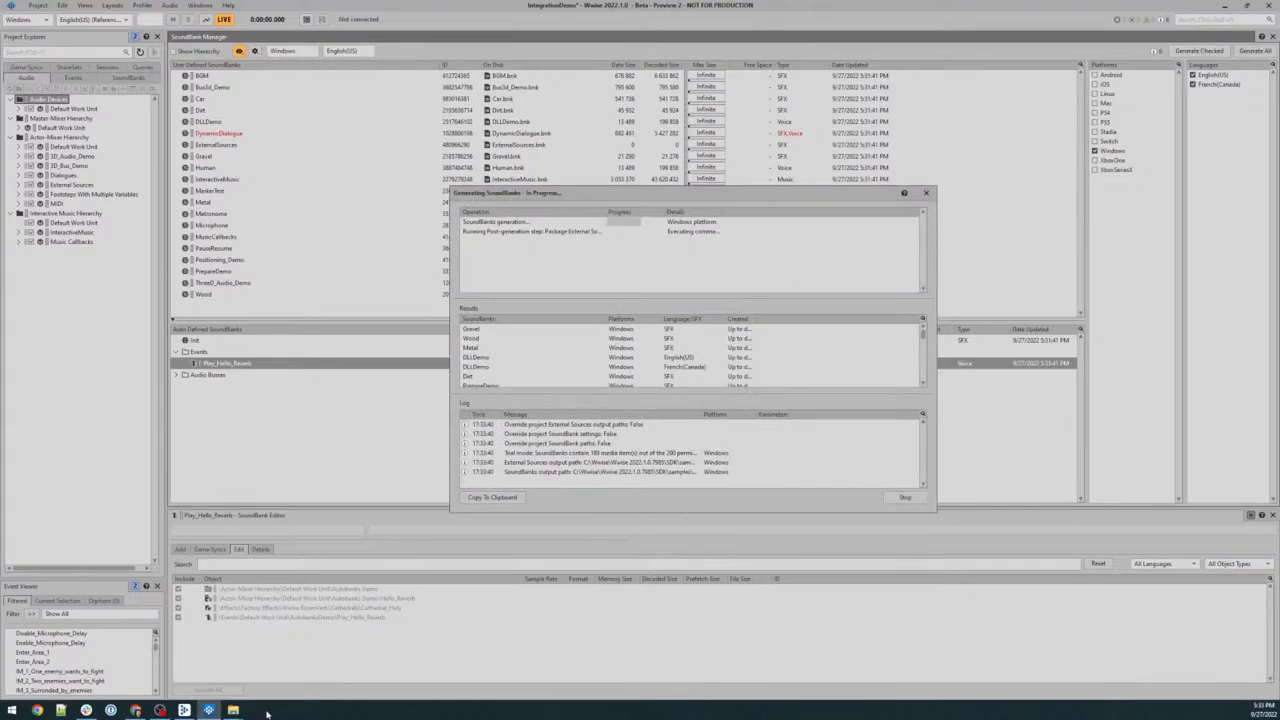
Step: In File Explorer, open the generated Media folder, inspect its 12 subfolder and return to Media
left_click(233, 710)
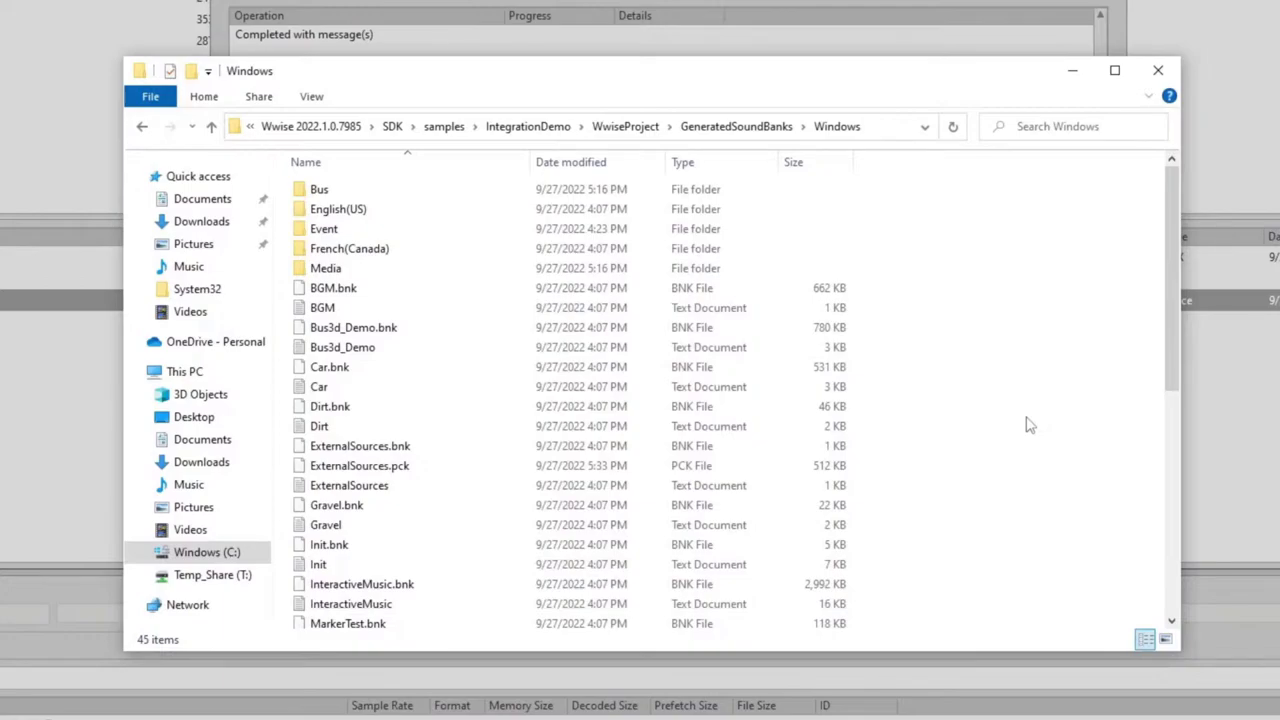
double_click(330, 269)
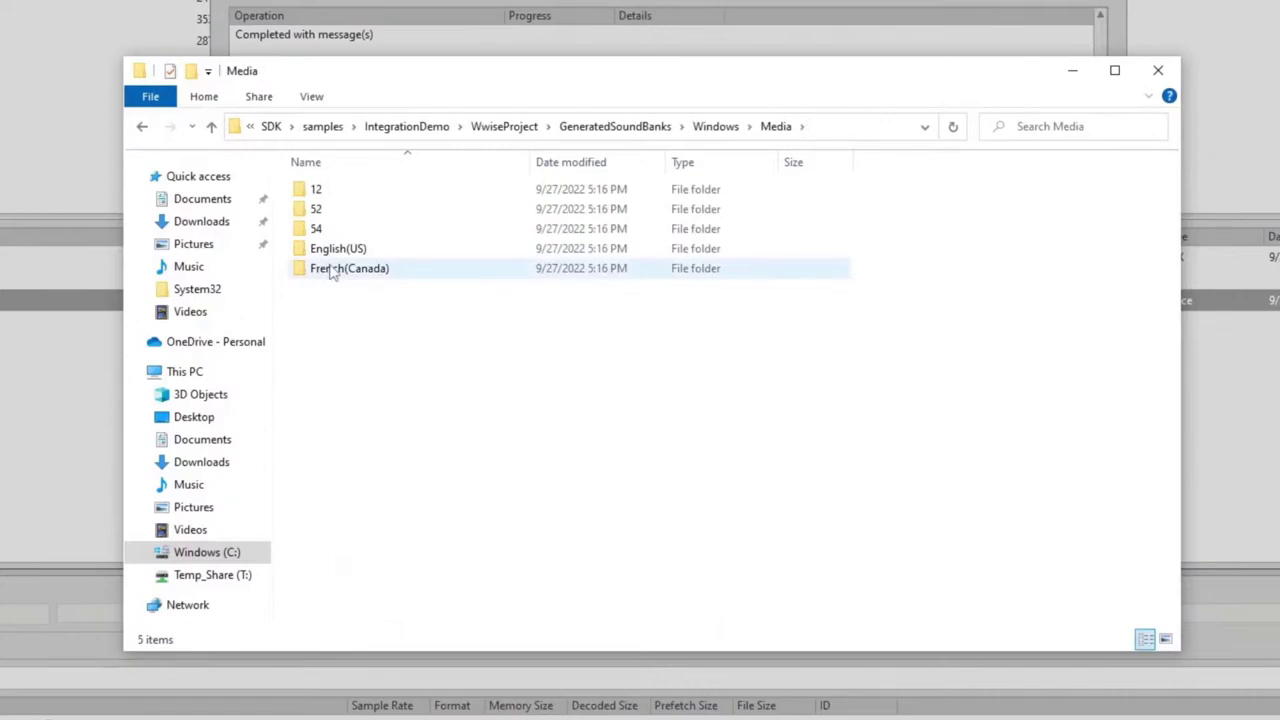
left_click(334, 198)
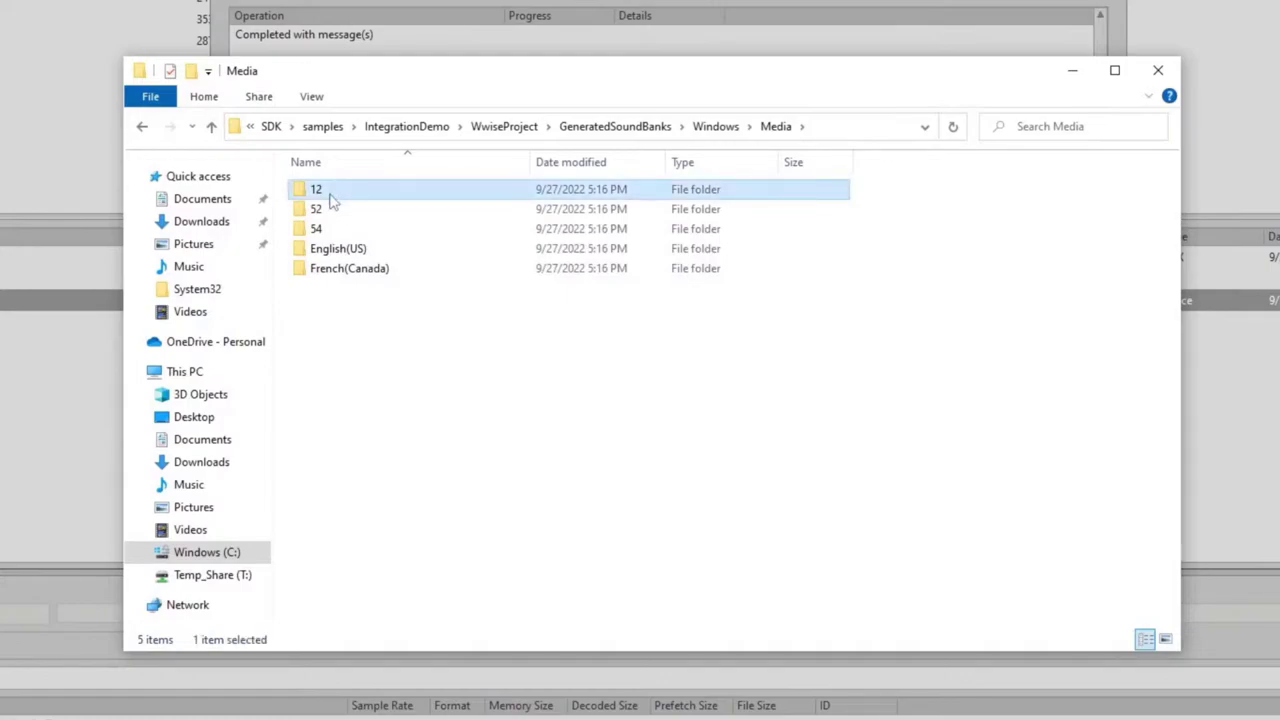
double_click(332, 196)
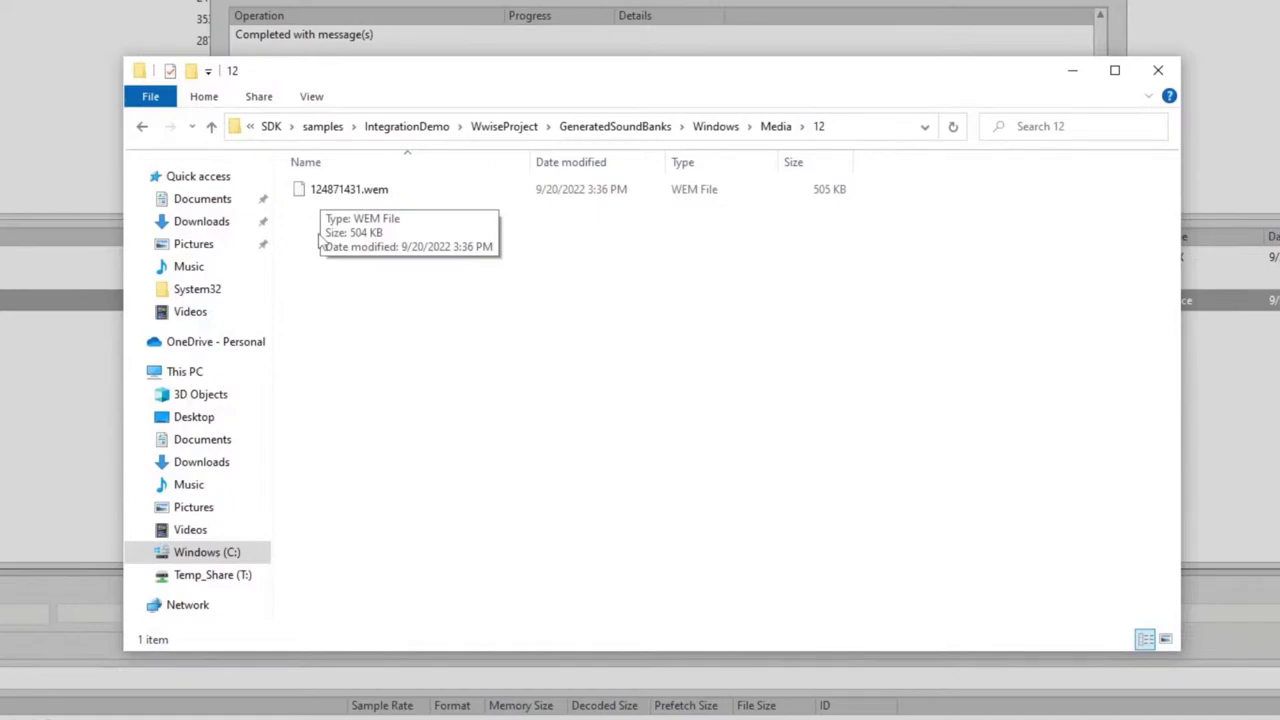
key("alt+Left")
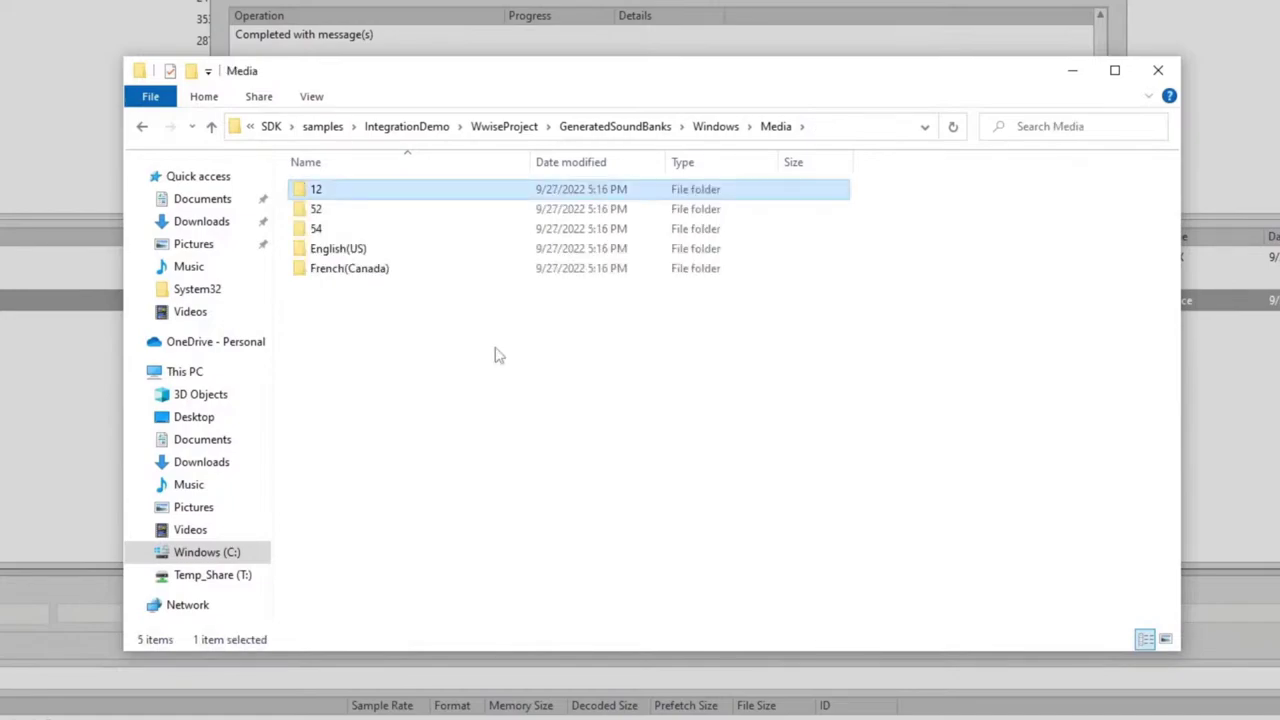
Step: Open the 39 subfolder inside the Media folder's English(US) folder to inspect its media file
double_click(338, 248)
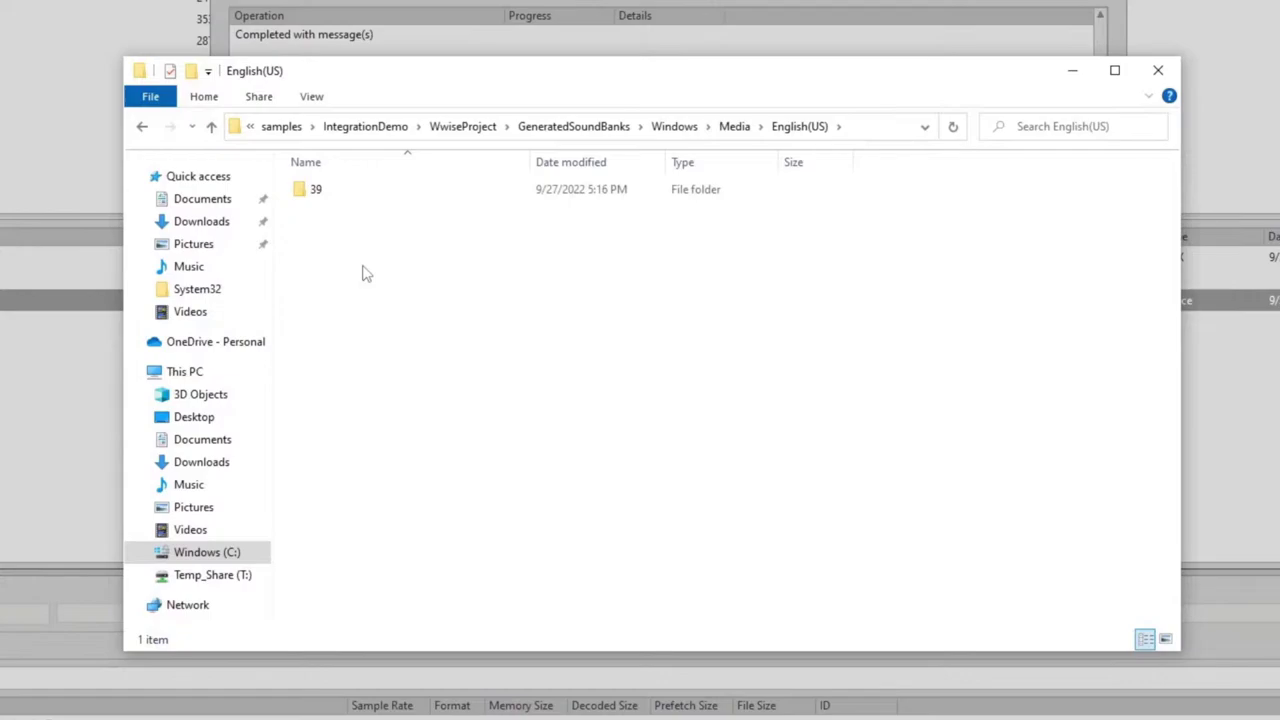
key("Down")
key("Return")
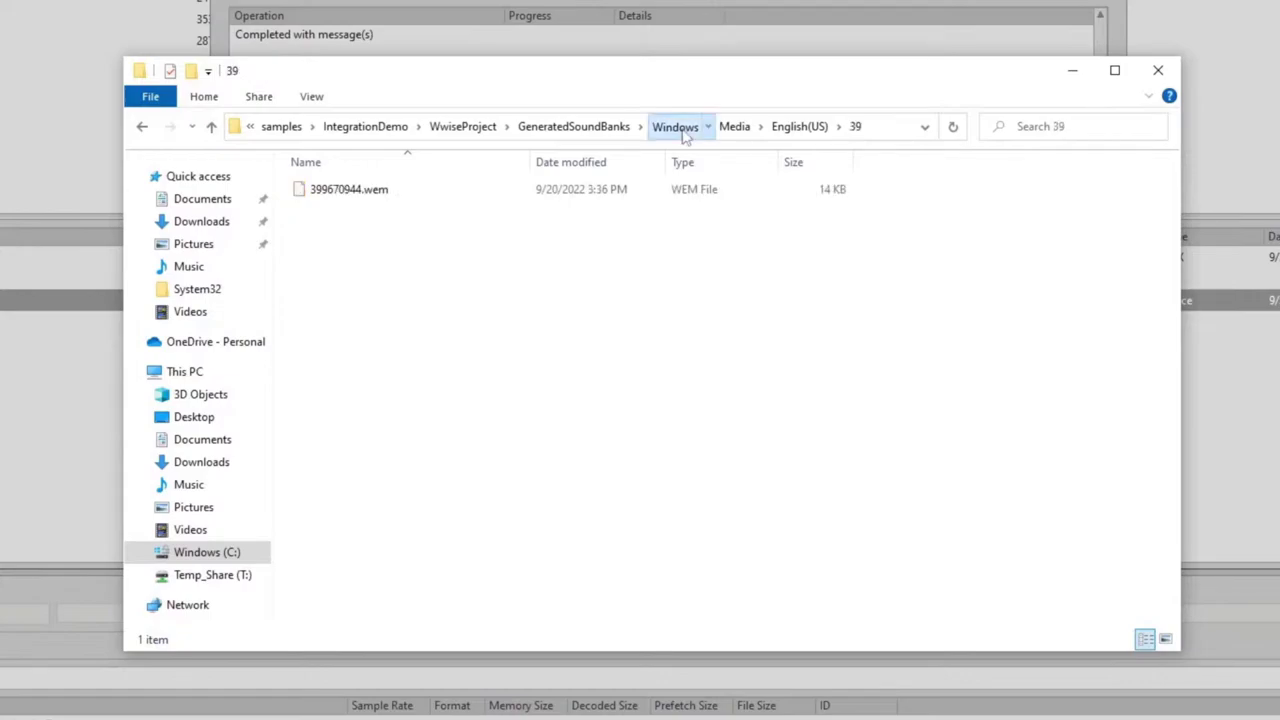
Step: Return to the Windows folder and open Event, English(US) and its 37 subfolder to inspect the Play_Hello_Reverb files
left_click(675, 127)
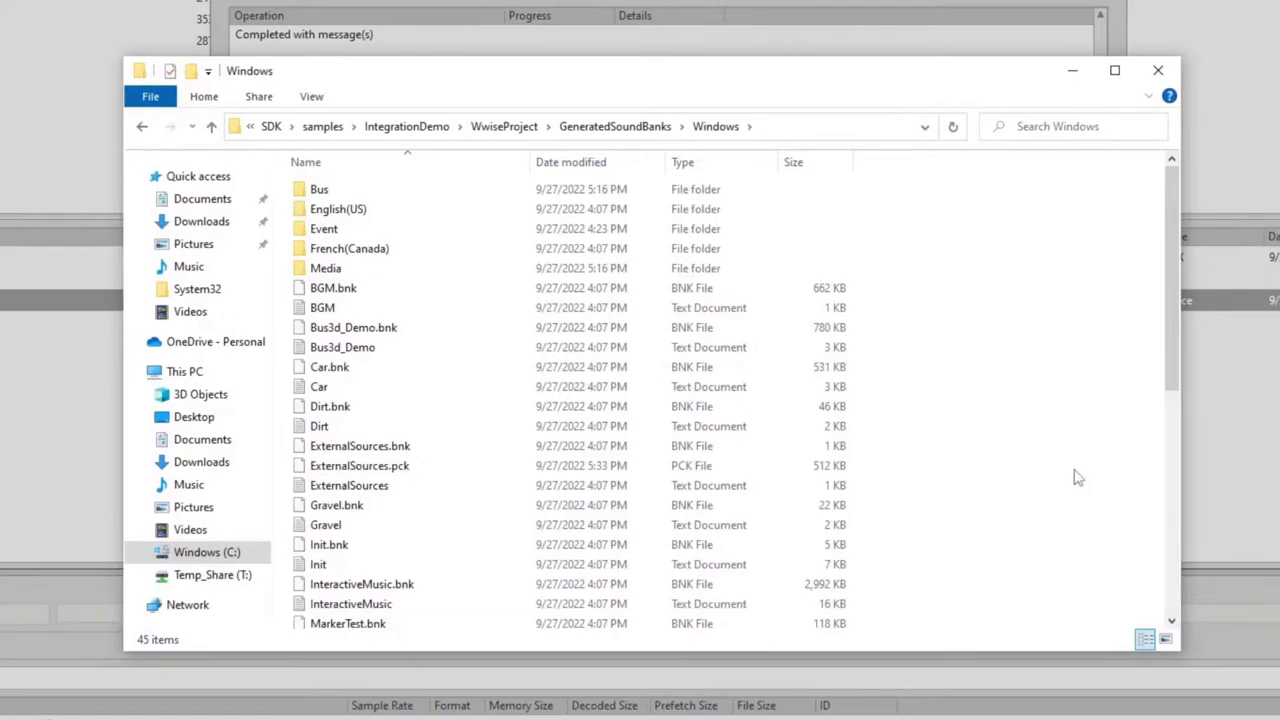
type("ev")
key("Return")
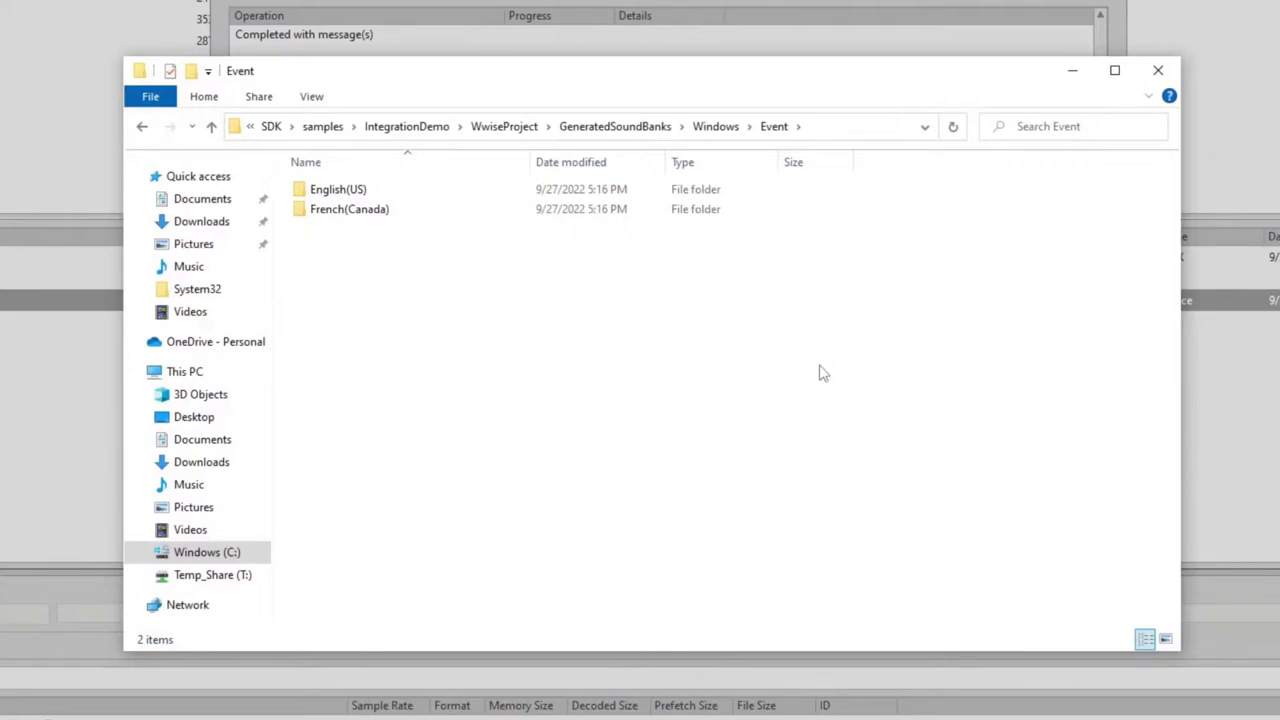
double_click(337, 190)
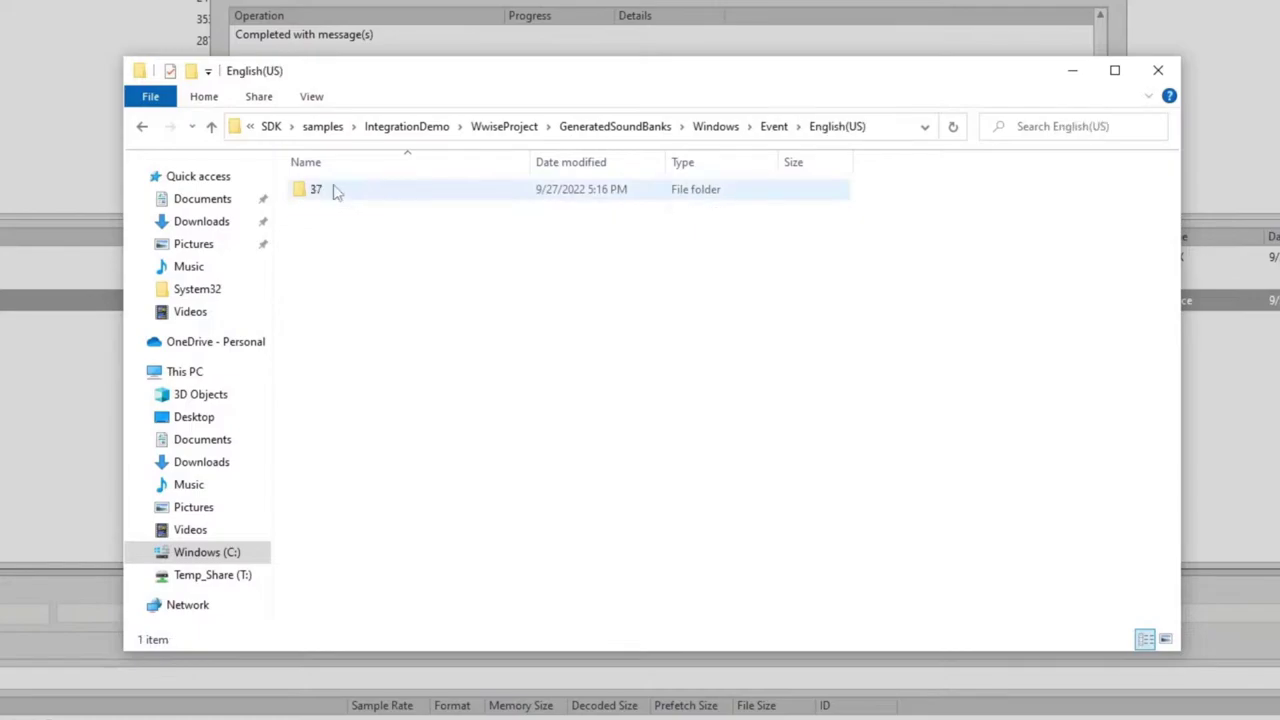
double_click(337, 191)
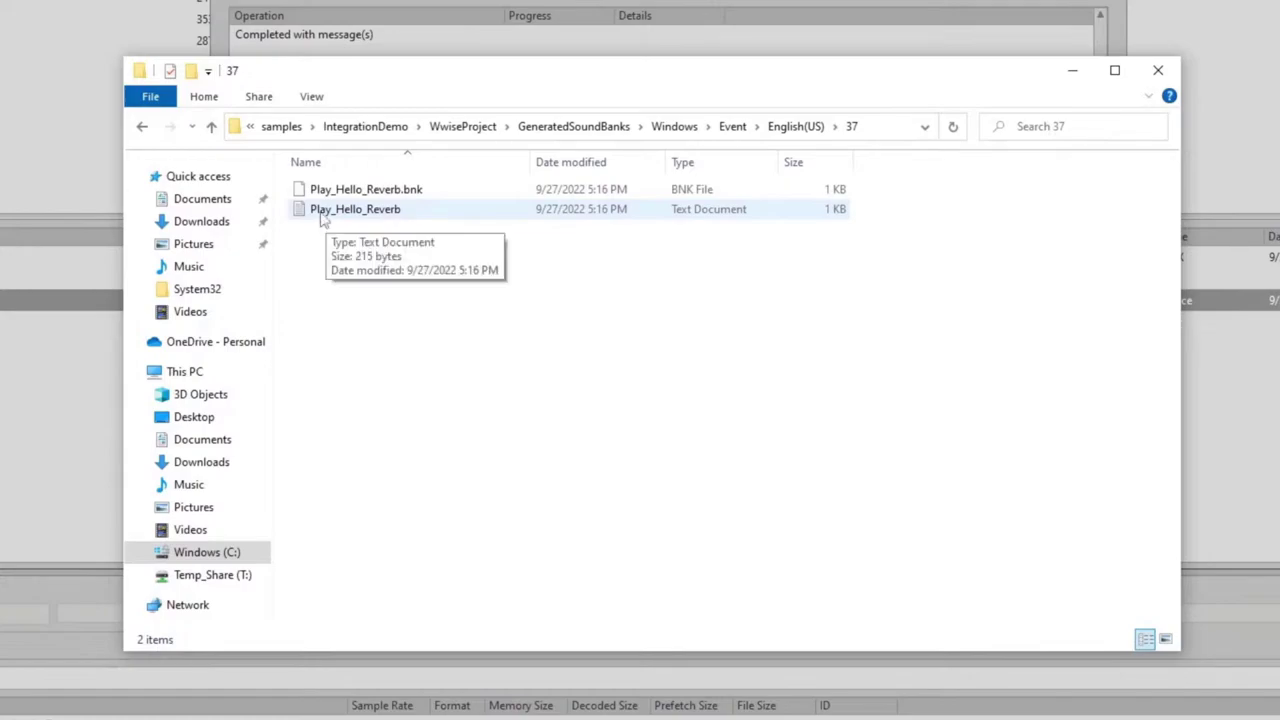
left_click_drag(751, 84, 812, 101)
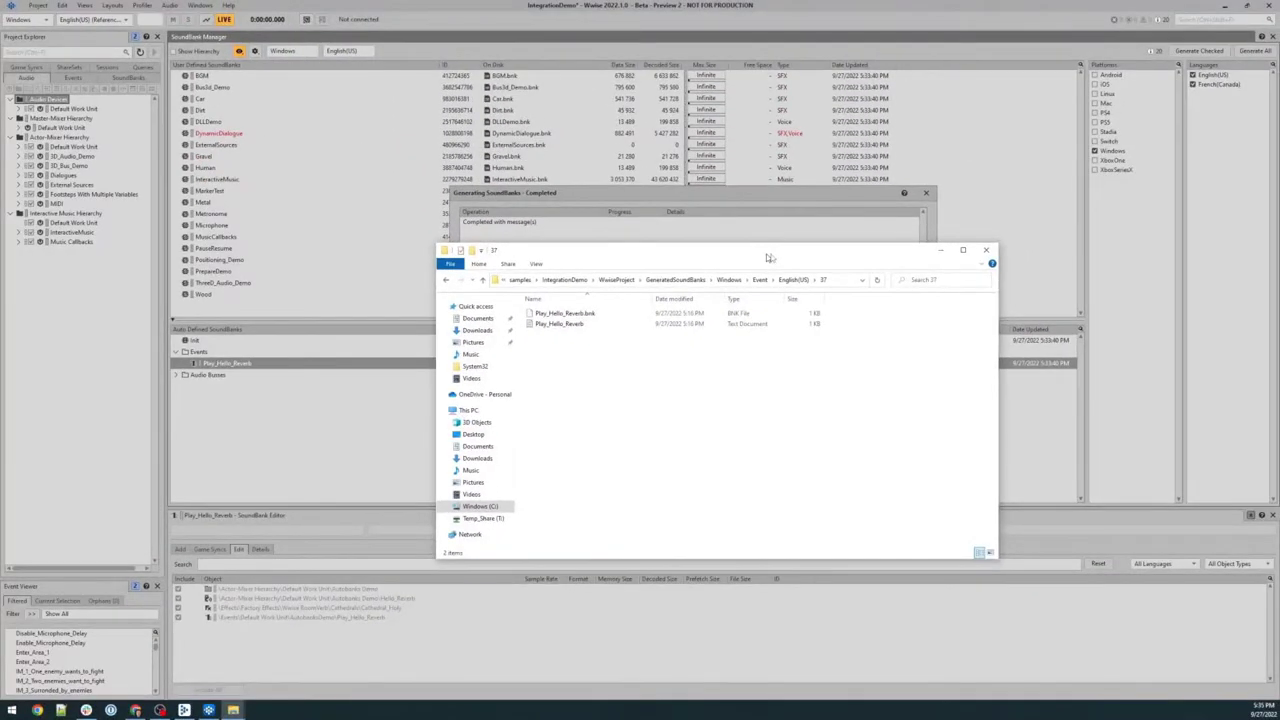
Step: Back in Wwise, open the project SoundBank settings, review the SoundBanks options and accept them
left_click(254, 367)
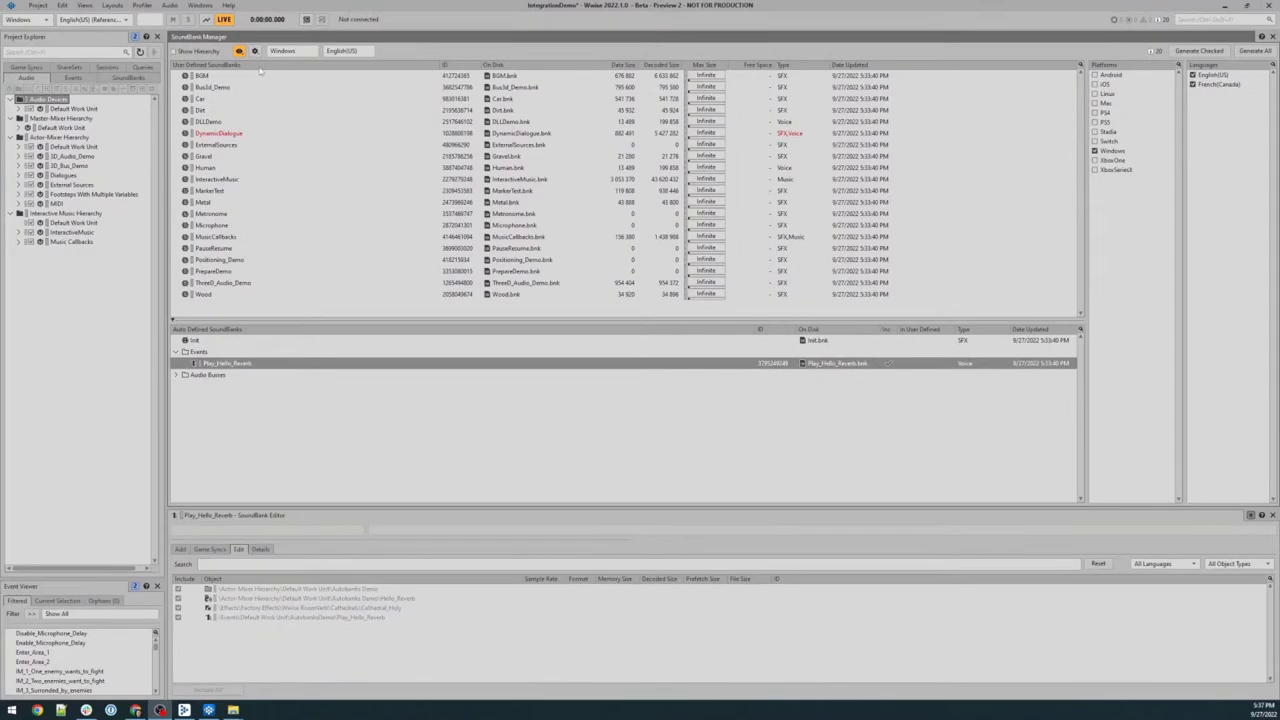
left_click(254, 51)
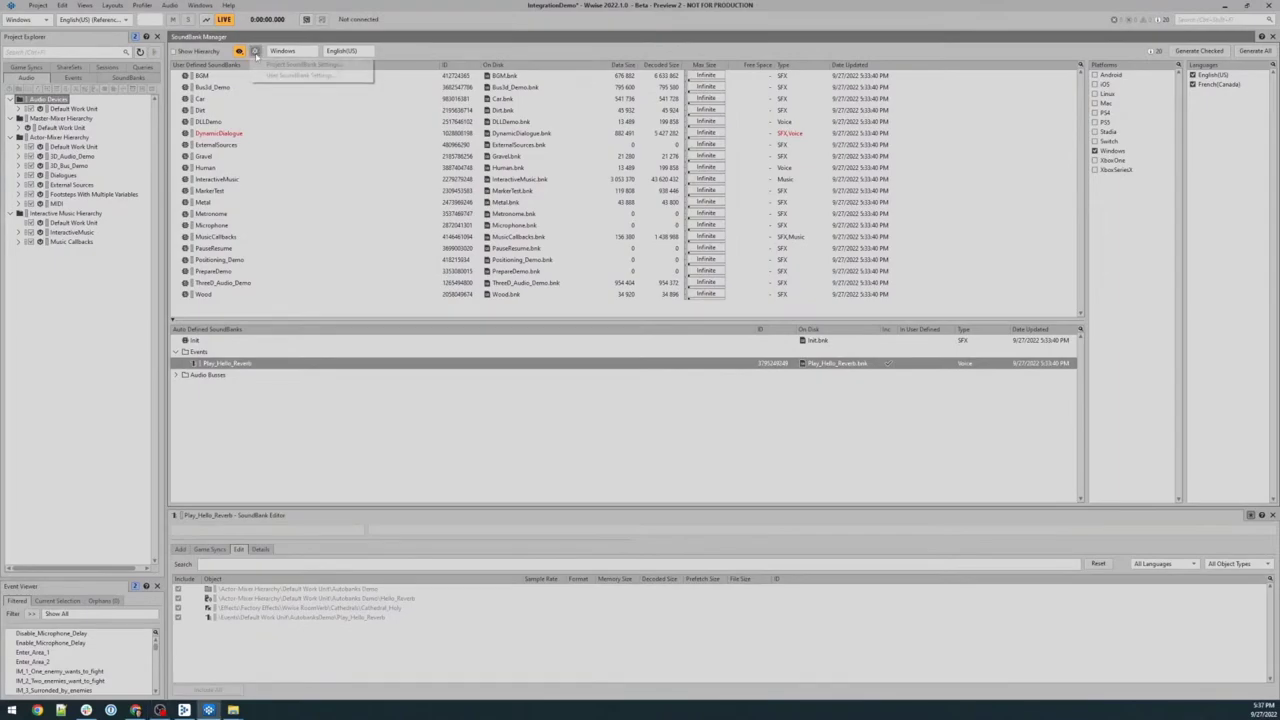
left_click(283, 62)
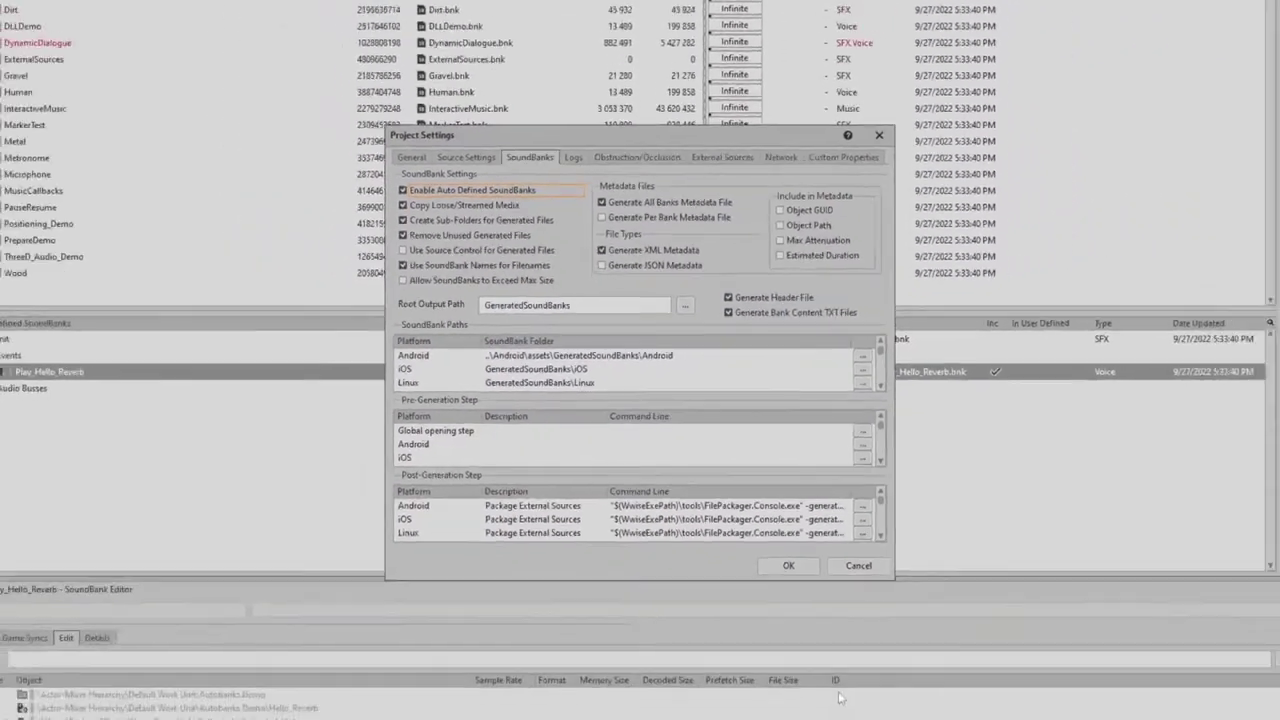
left_click(788, 565)
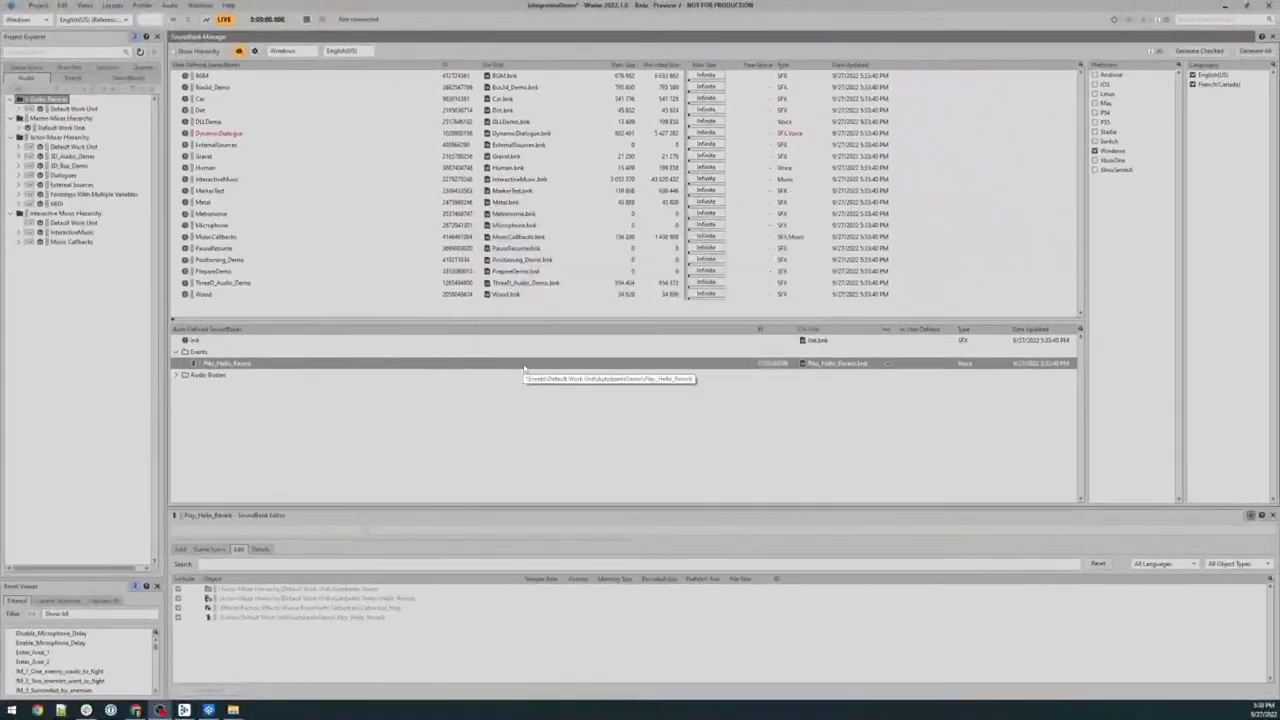
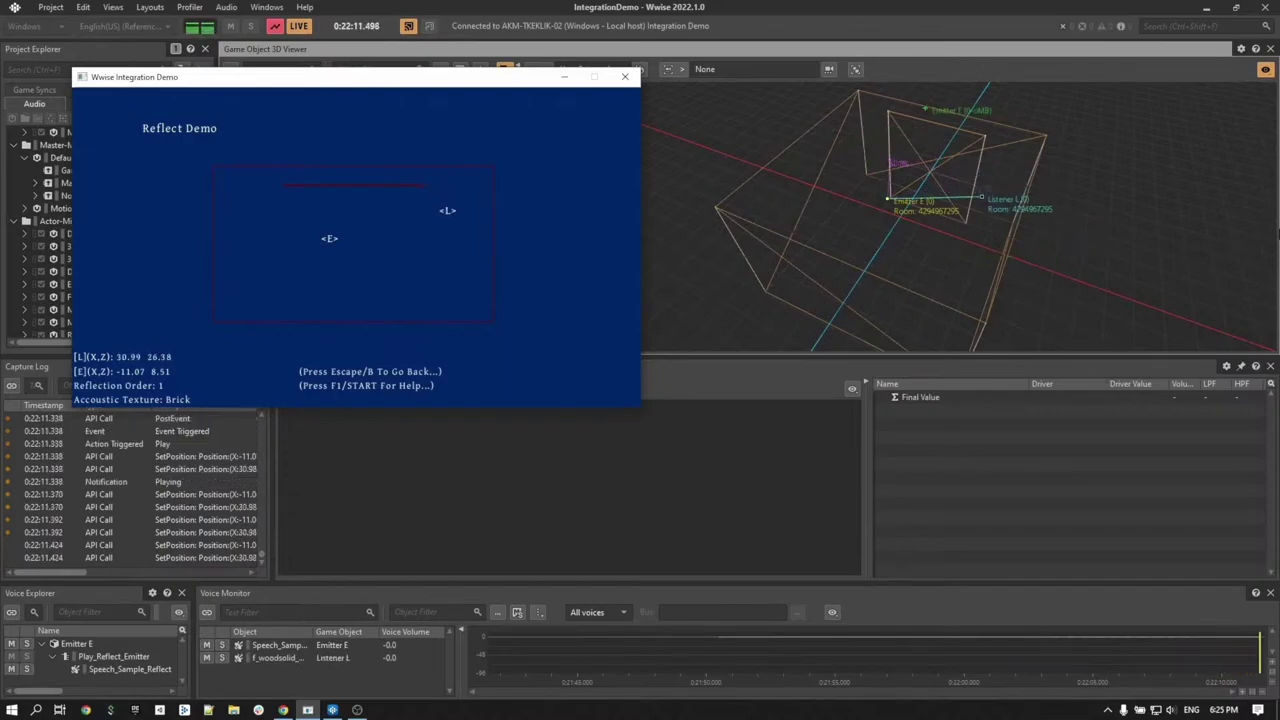
Step: Move the Reflect Demo listener to about X 21, Z 8.5, then exit the demo and stop following the capture time in Wwise
key("Left")
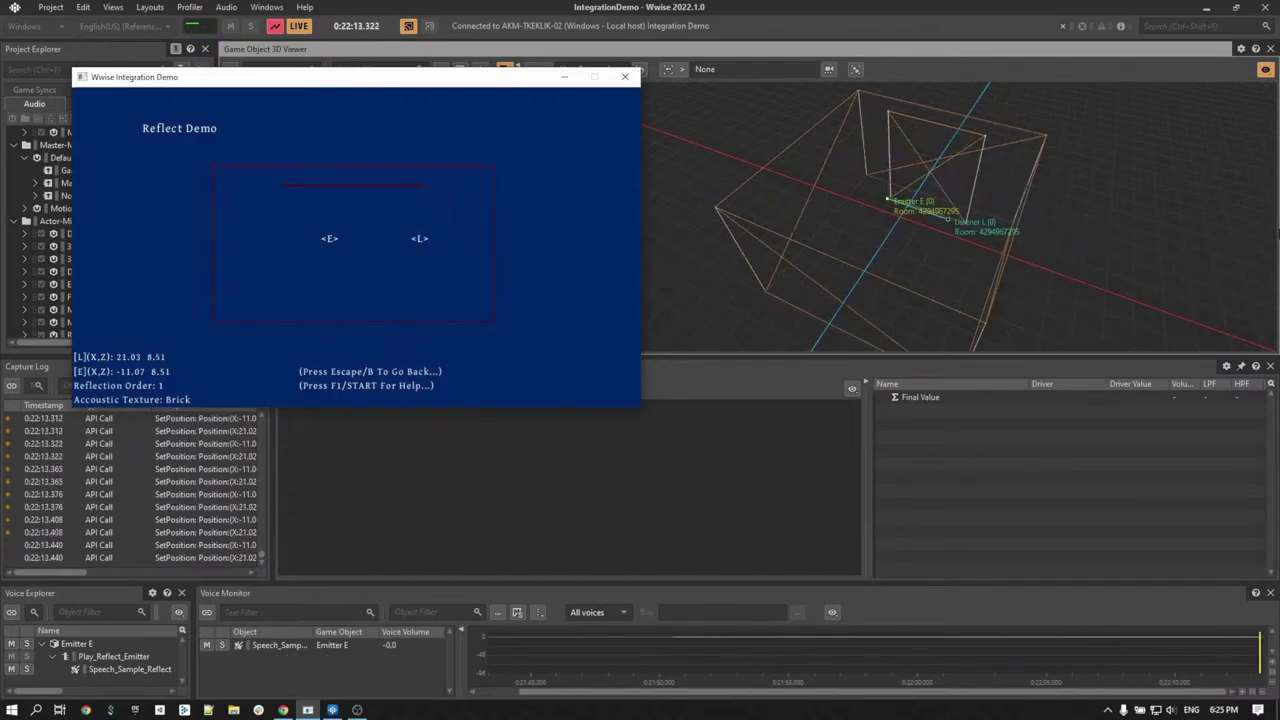
key("Escape")
left_click(410, 26)
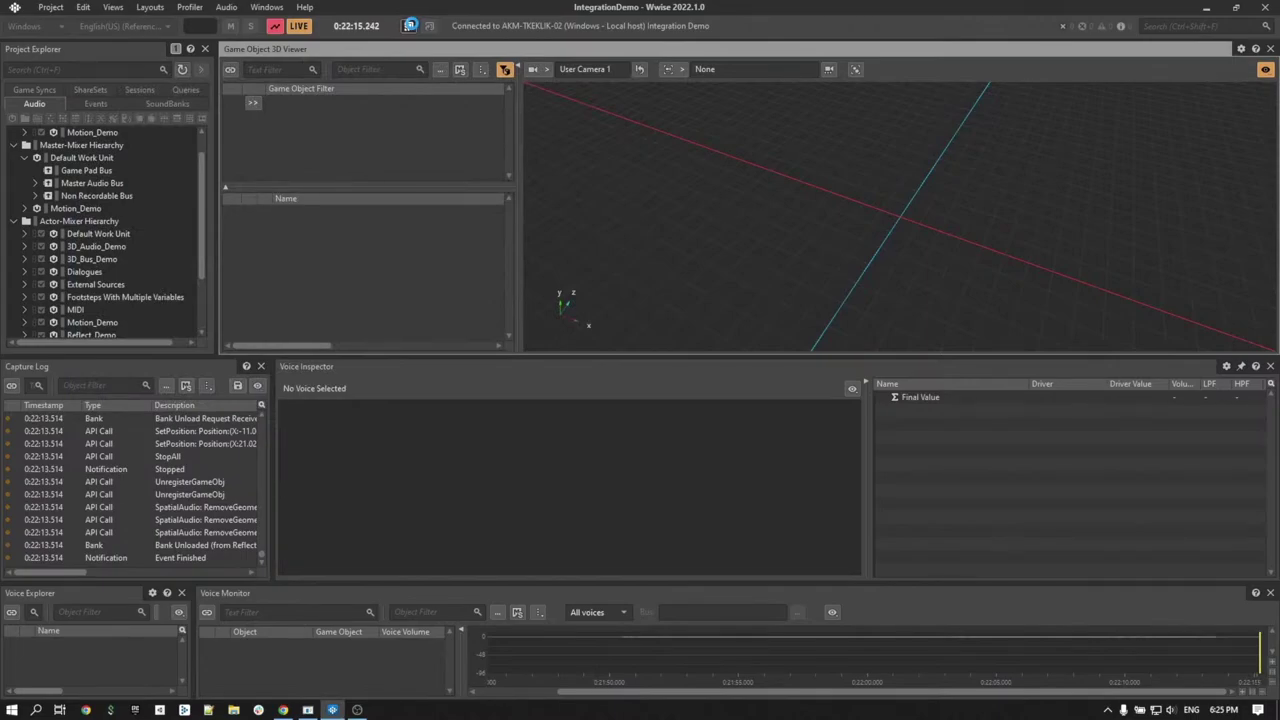
Step: Disconnect from the Integration Demo and add a Simplified Early Reflection Auxiliary Bus named Reflect under the Master Audio Bus
left_click(410, 26)
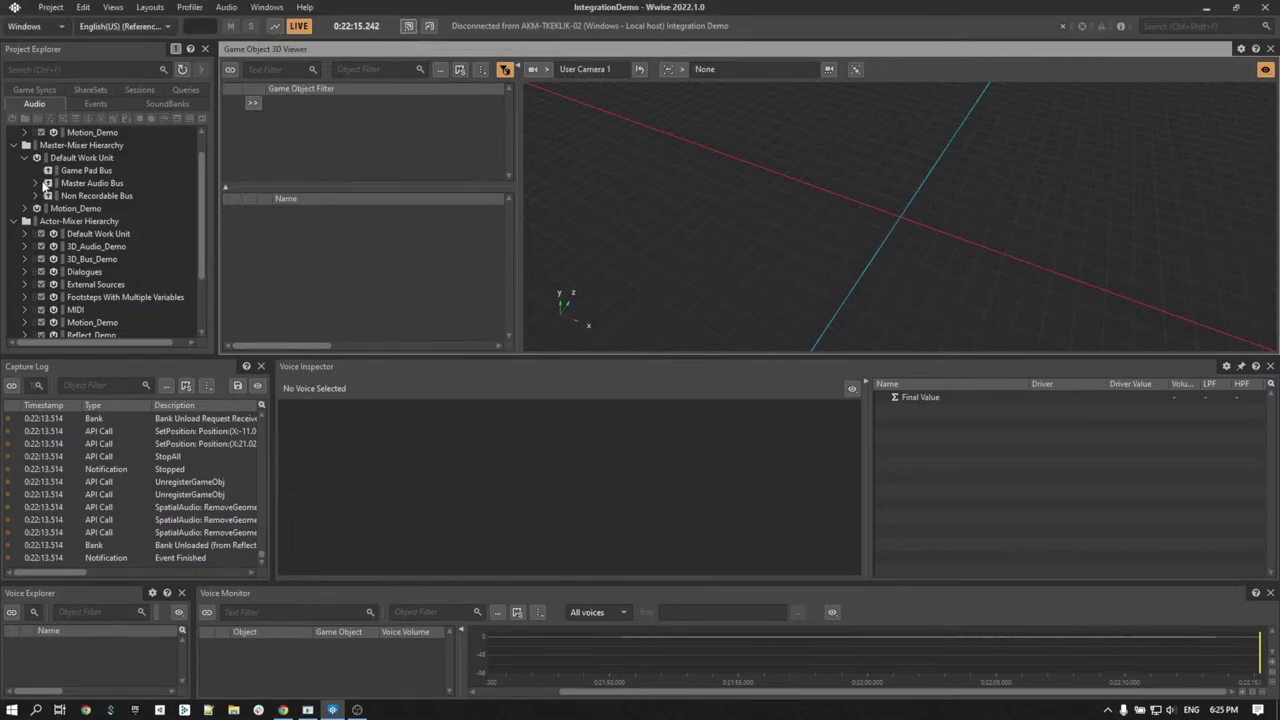
right_click(80, 184)
mouse_move(147, 191)
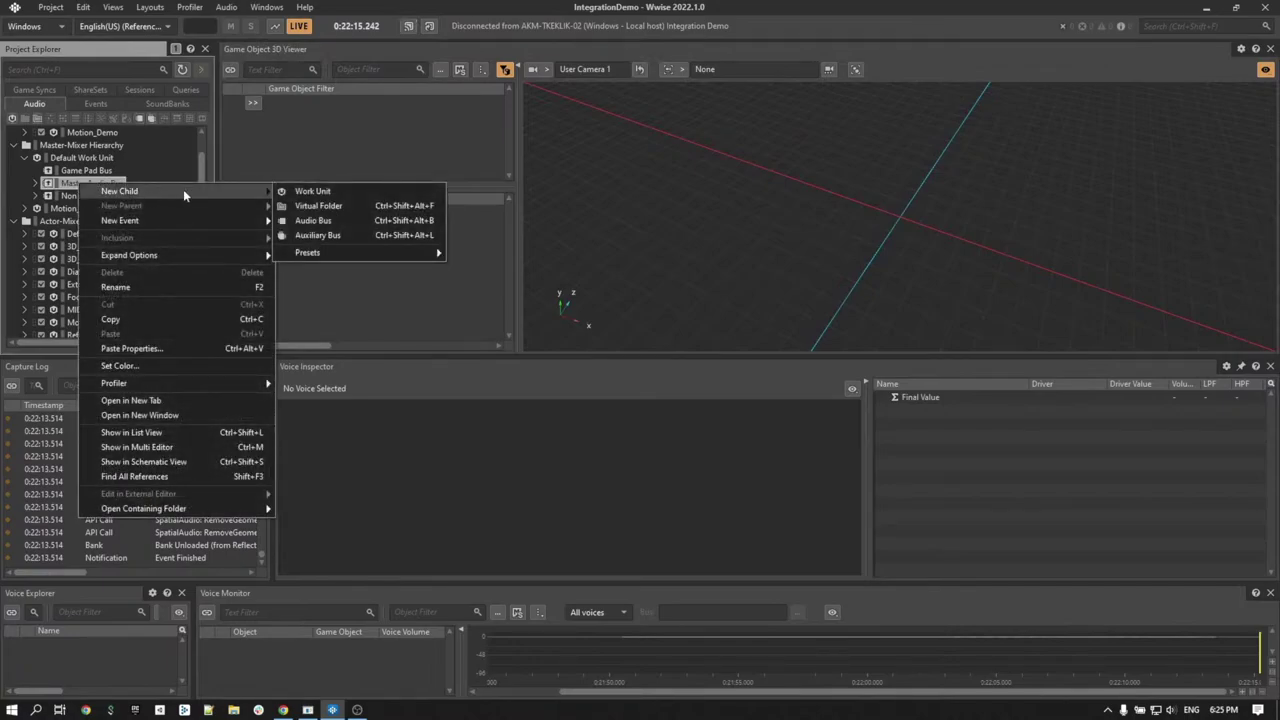
mouse_move(348, 252)
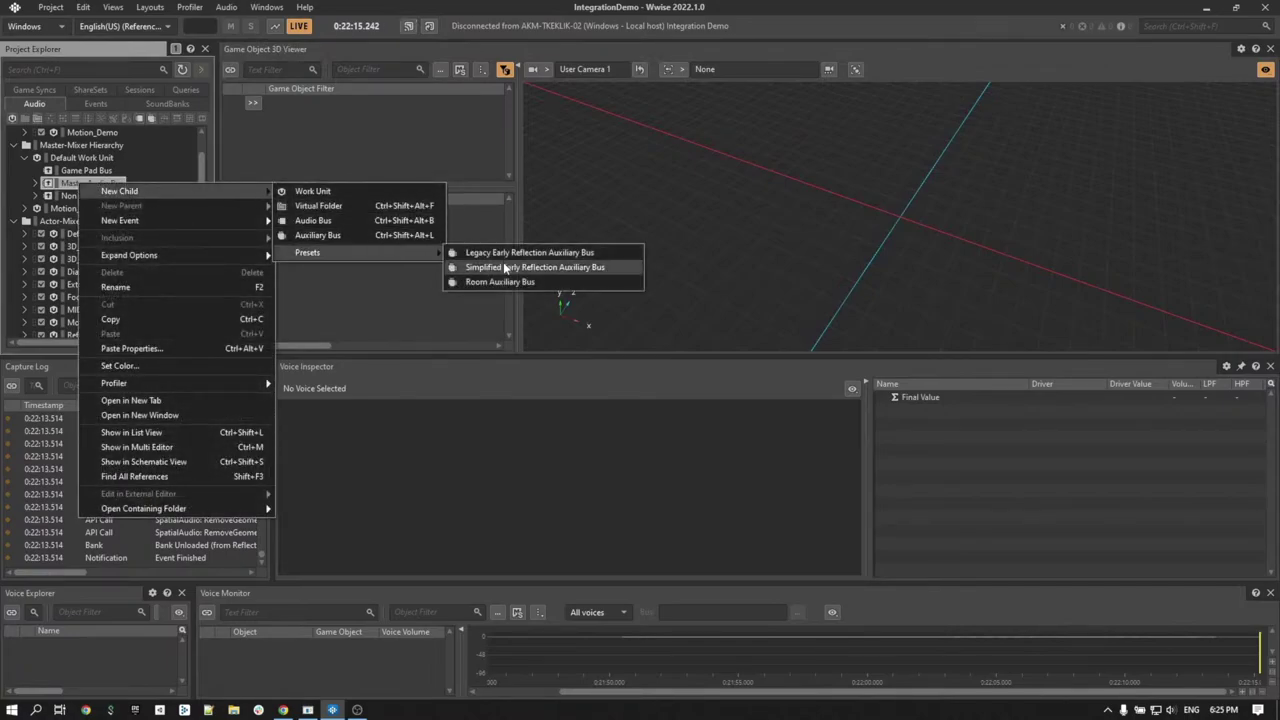
left_click(507, 268)
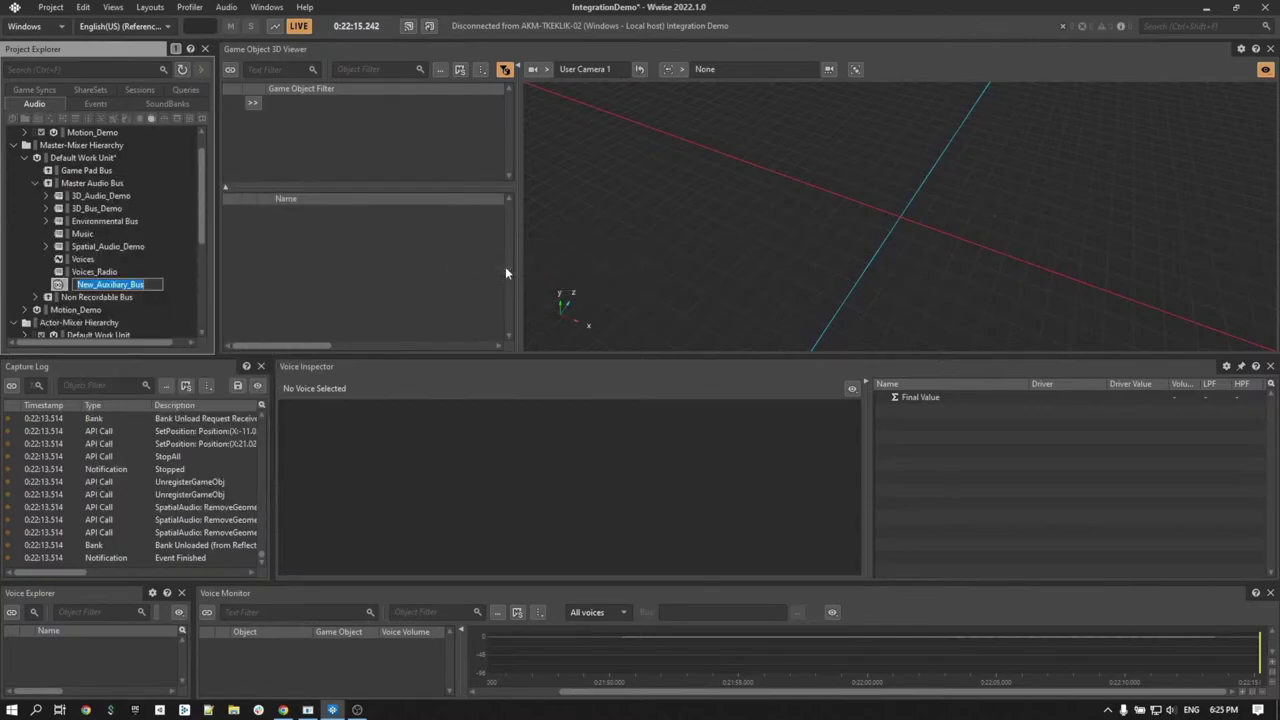
type("Reflect")
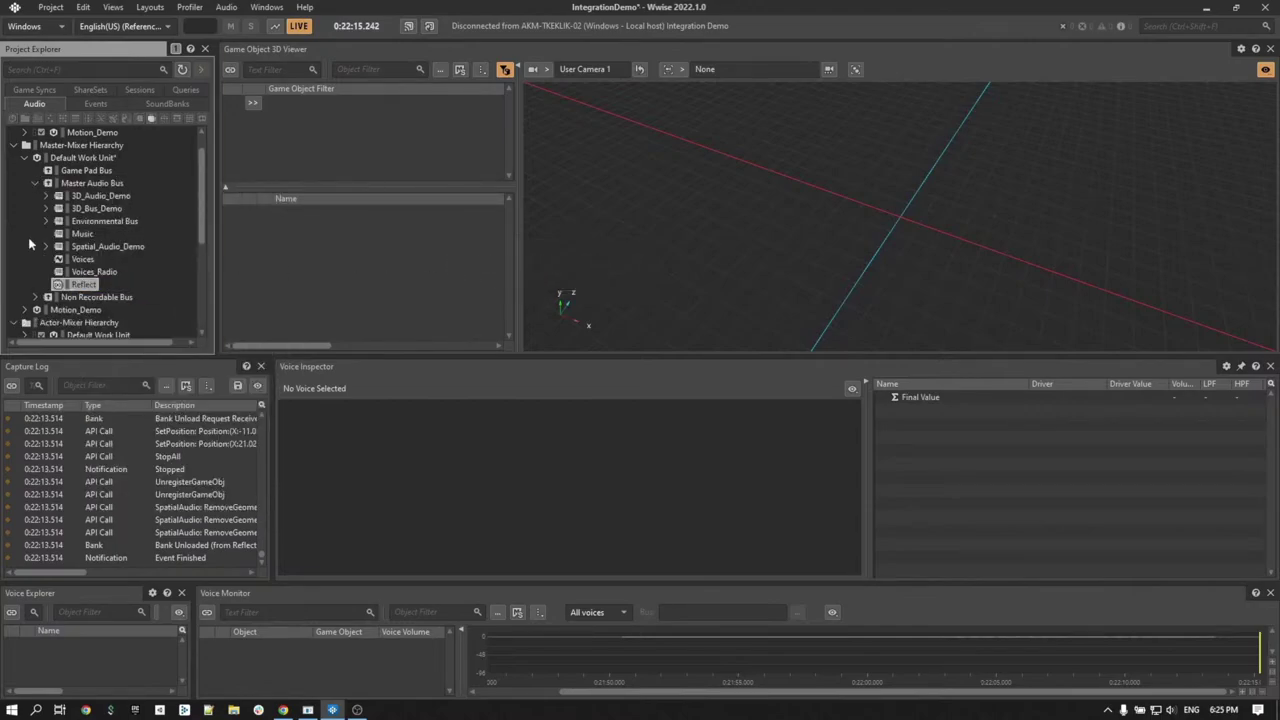
Step: Assign the new Reflect bus as the early reflections auxiliary bus of Reflect_Demo's Reflect actor-mixer and close its editor
scroll(30, 244, "down", 5)
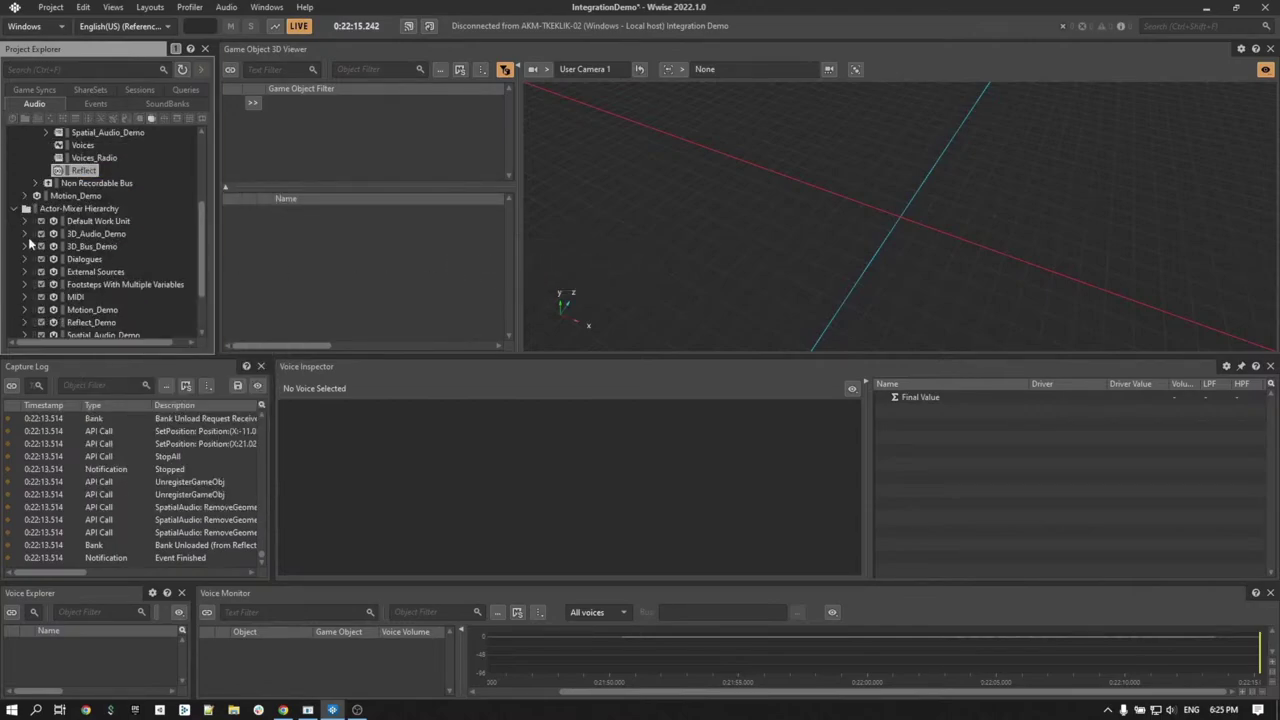
left_click(25, 259)
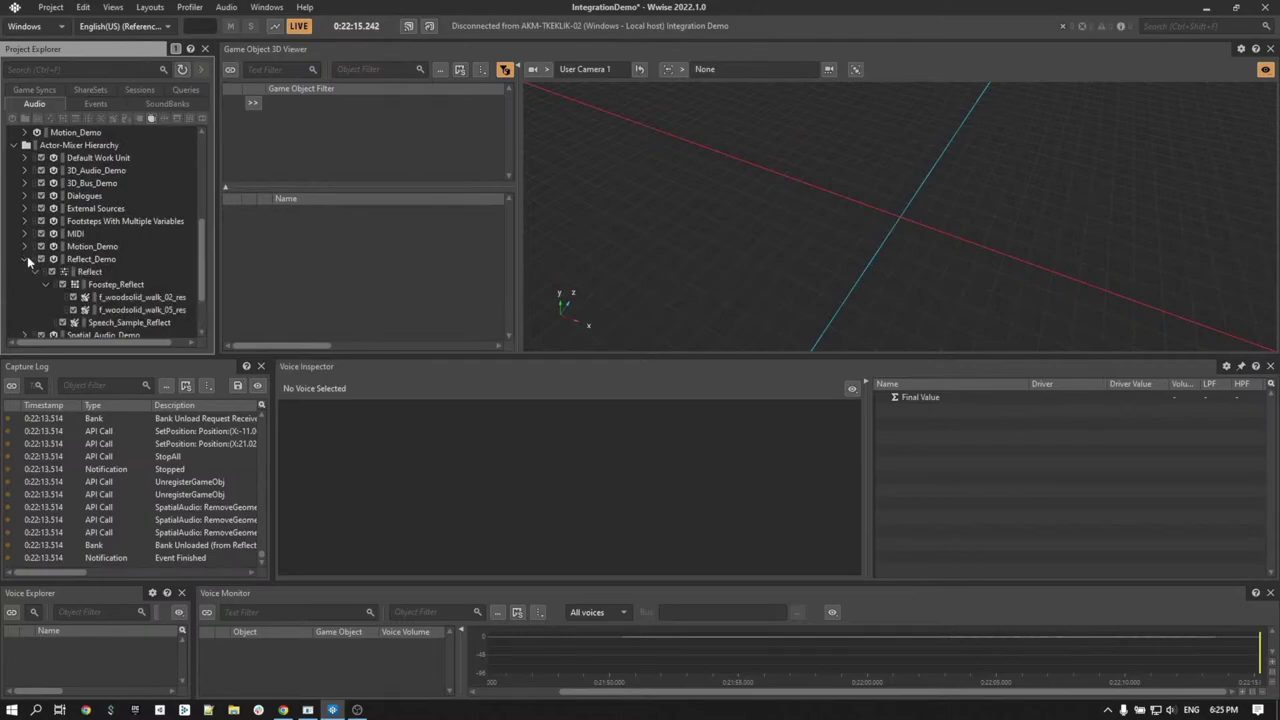
double_click(95, 274)
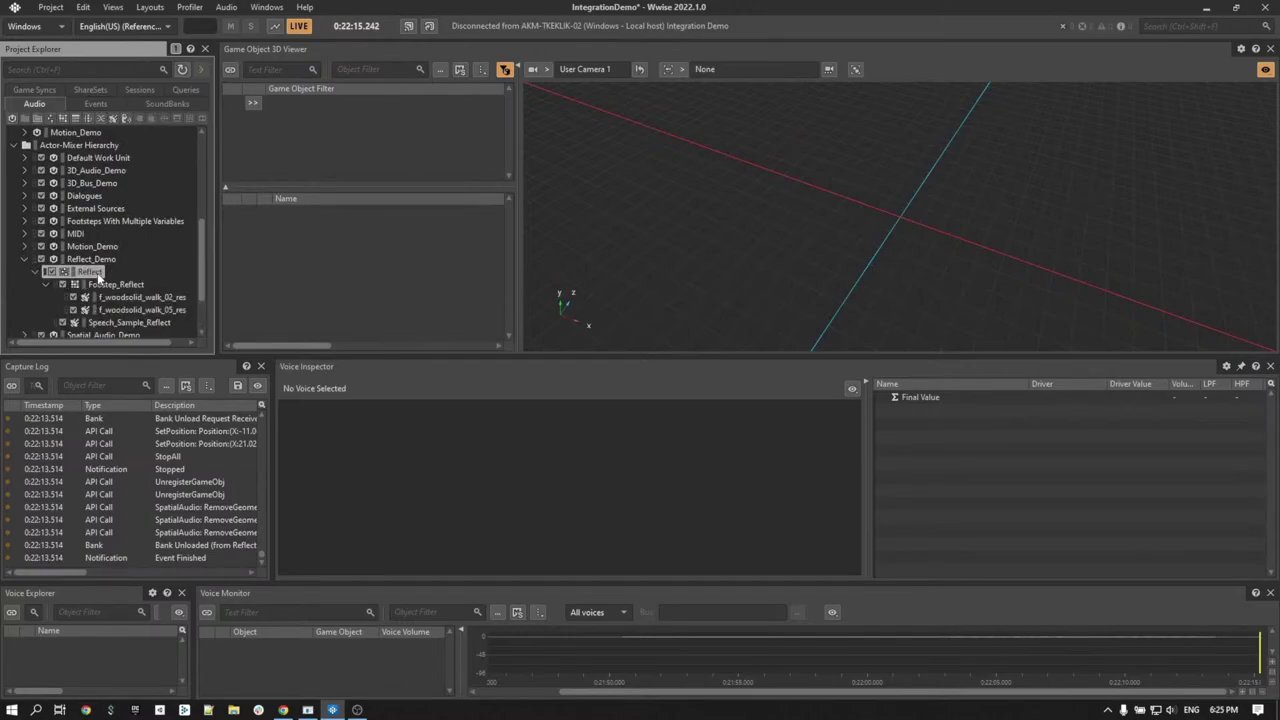
left_click(952, 509)
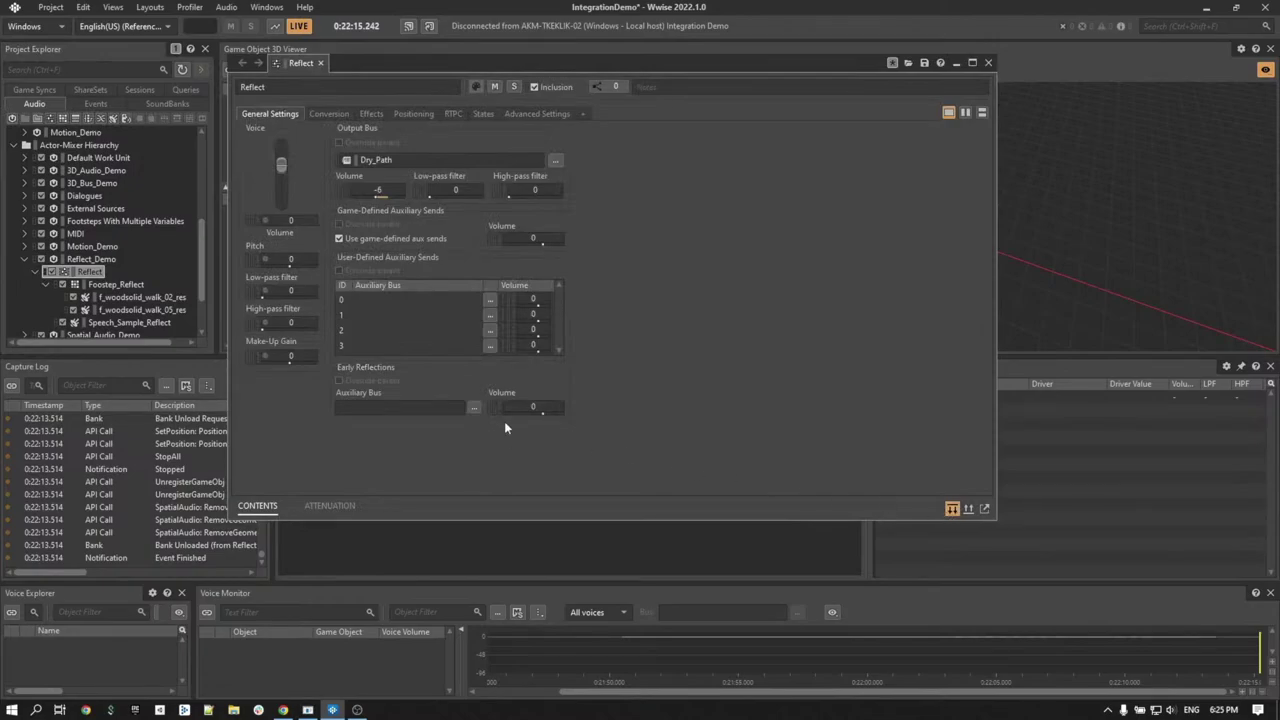
left_click(473, 407)
left_click(507, 314)
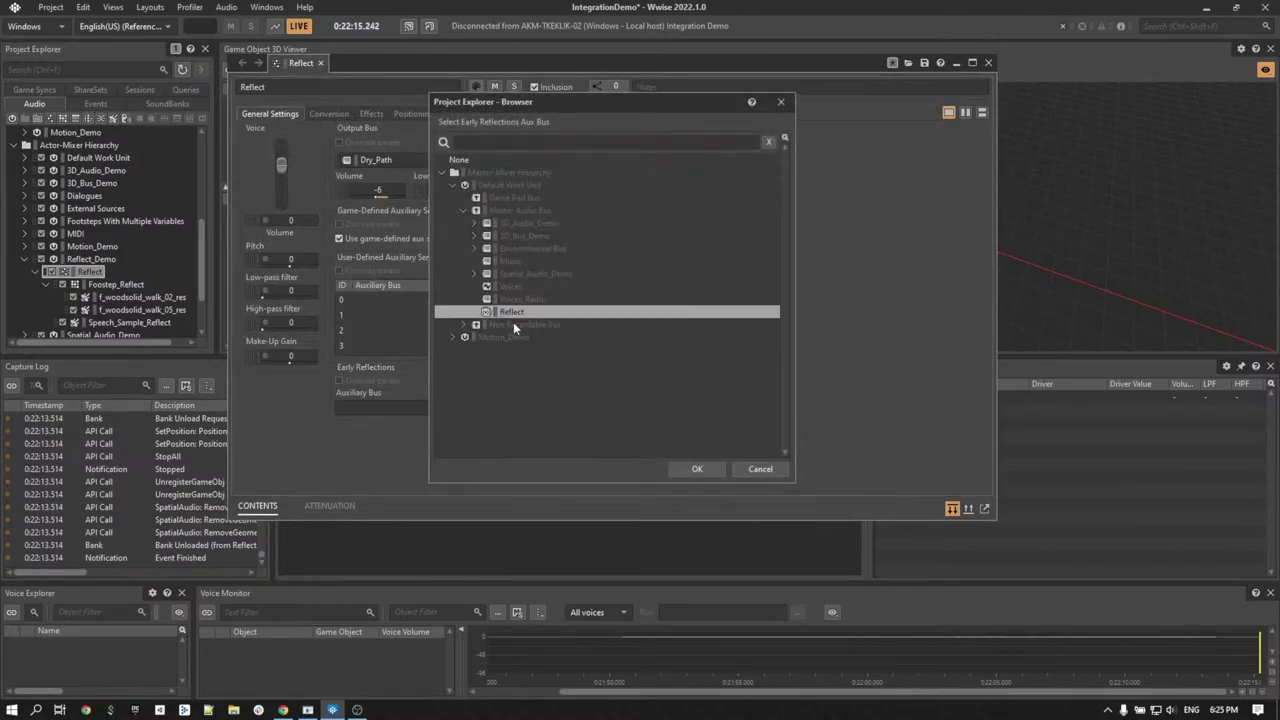
left_click(697, 469)
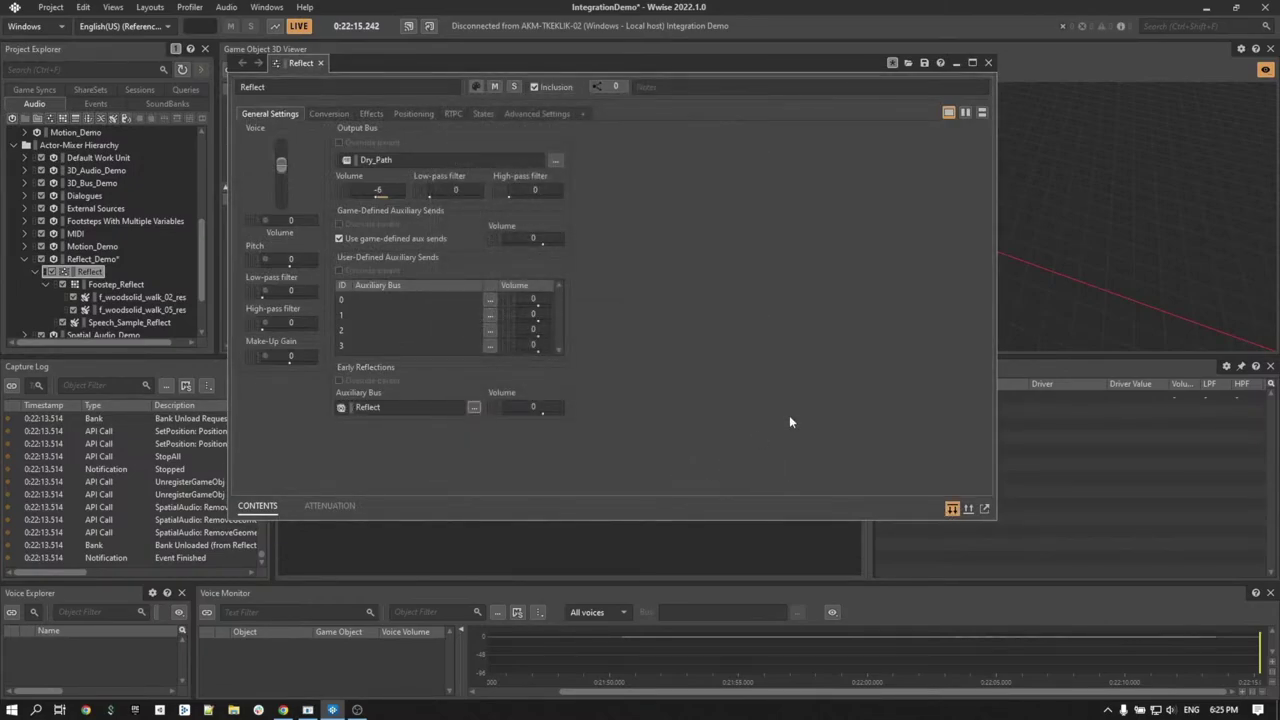
left_click(988, 62)
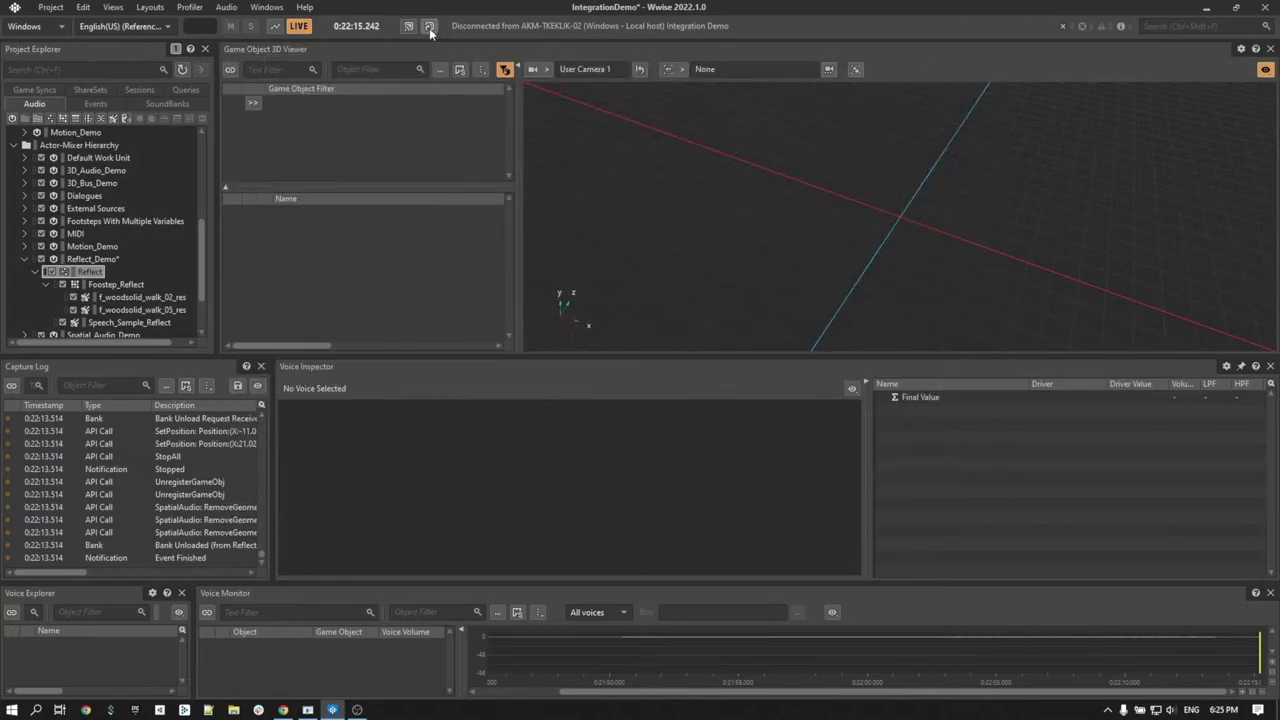
Step: Switch to the Wwise Integration Demo, start the Reflect Demo and move the listener around the room, ending at about X 15, Z -35
key("alt+Tab")
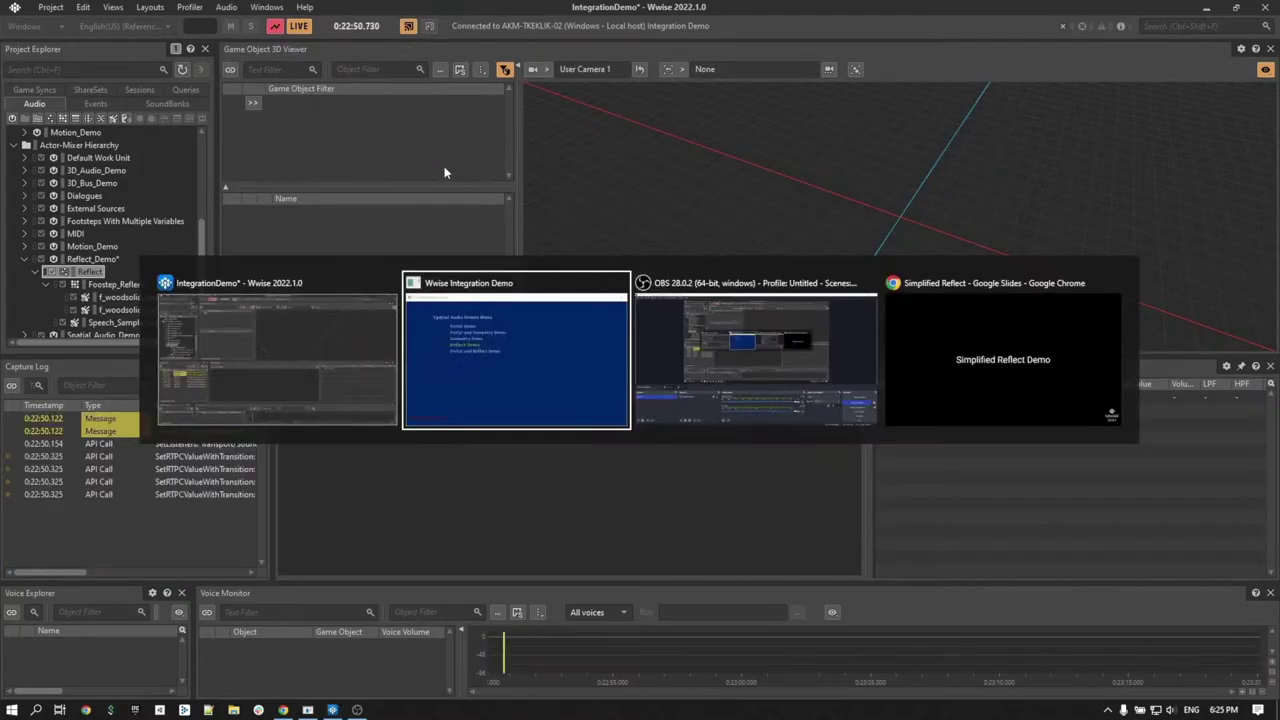
key("Return")
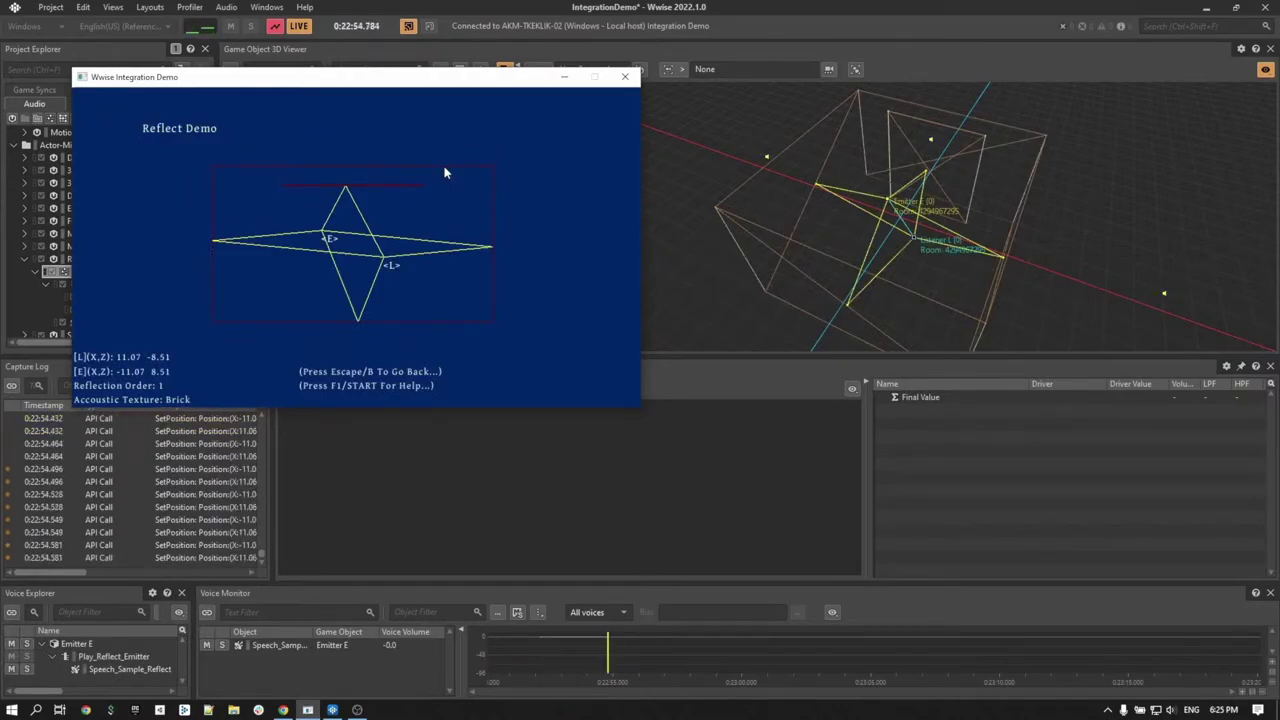
key("Right")
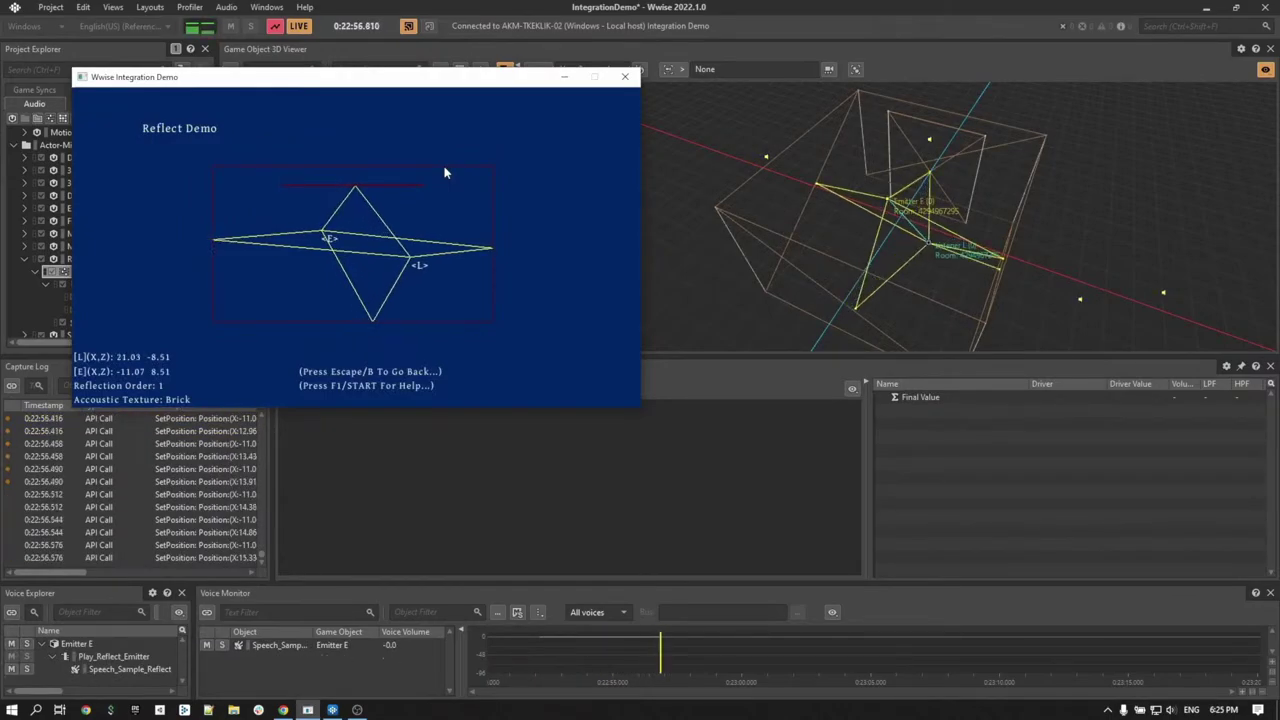
key("Down")
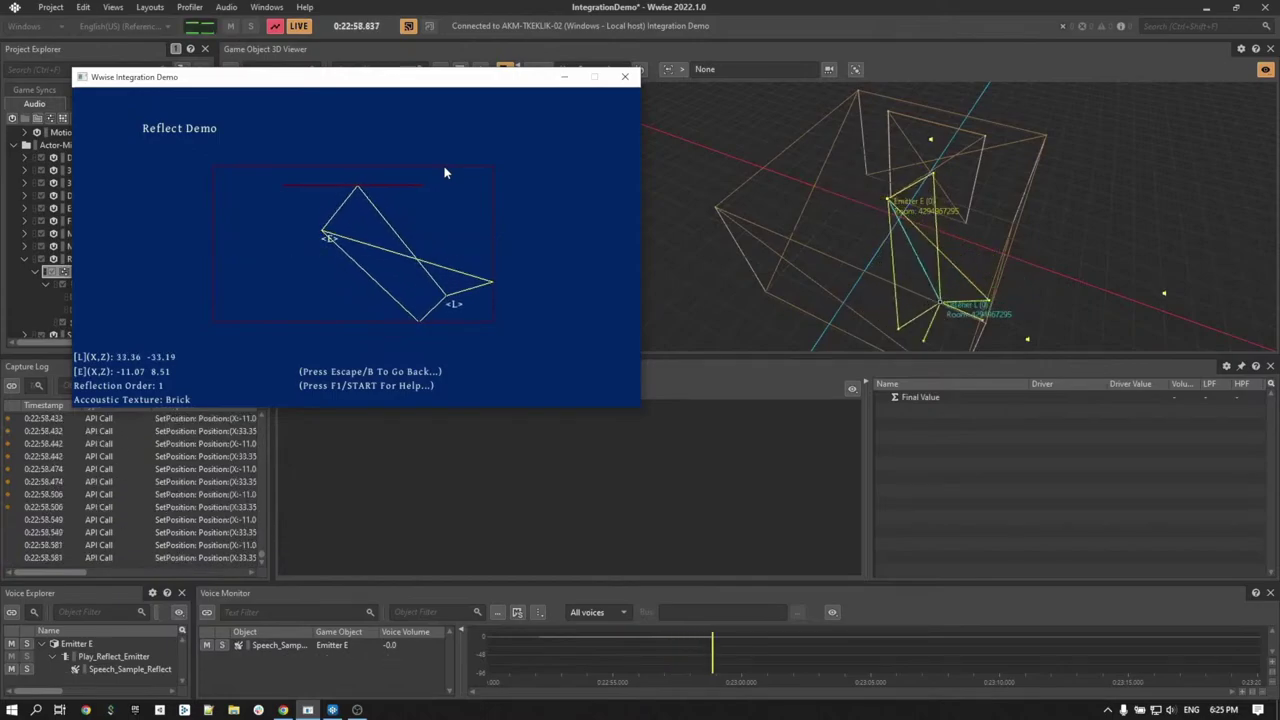
key("Left")
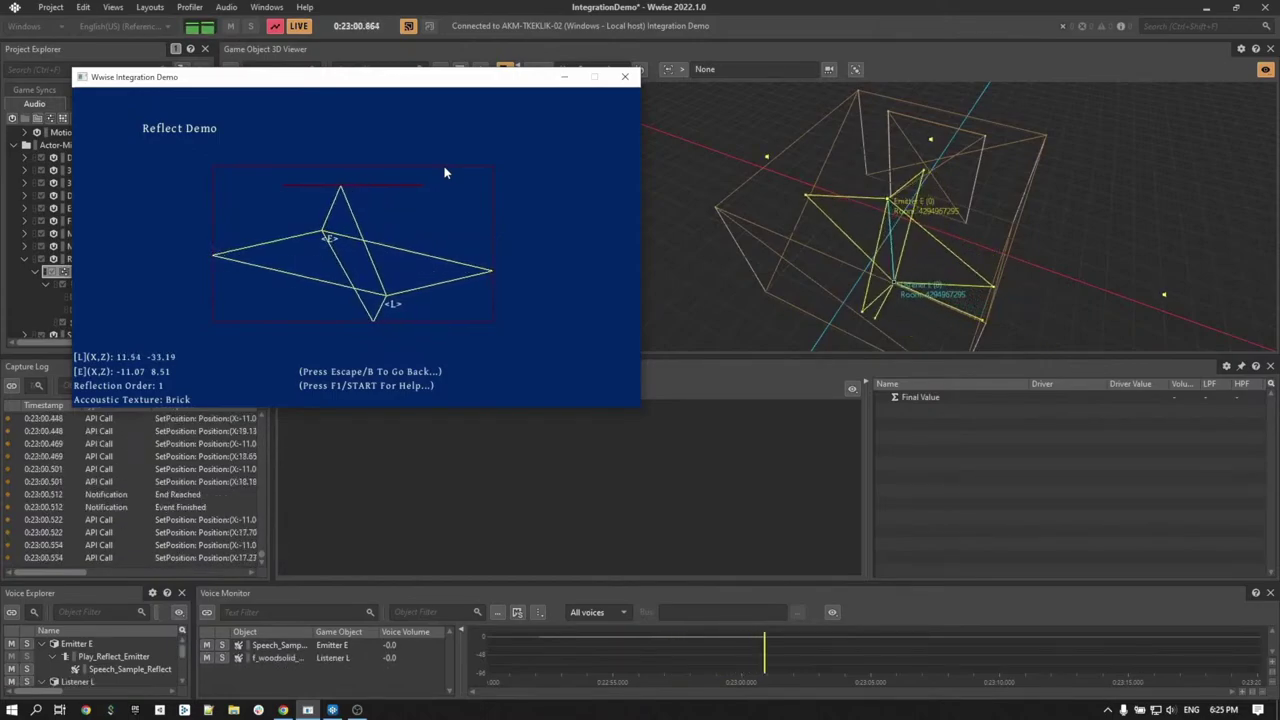
key("Left")
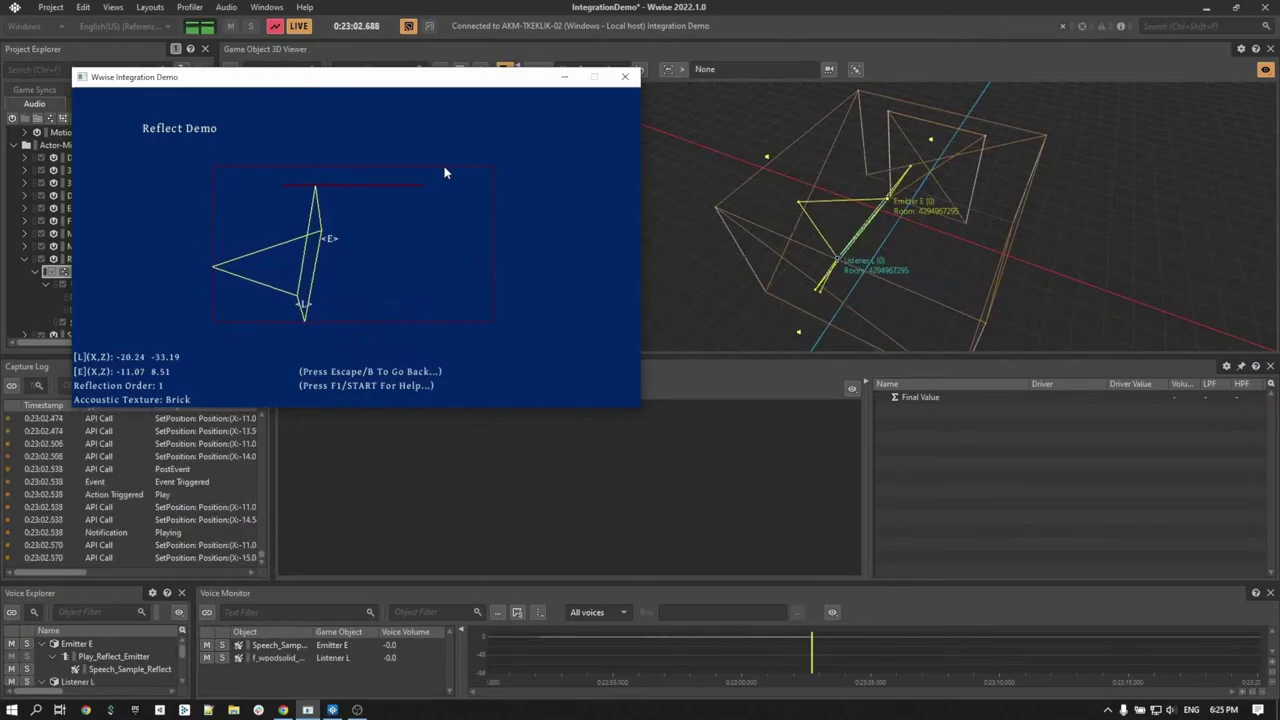
key("Left")
key("Up")
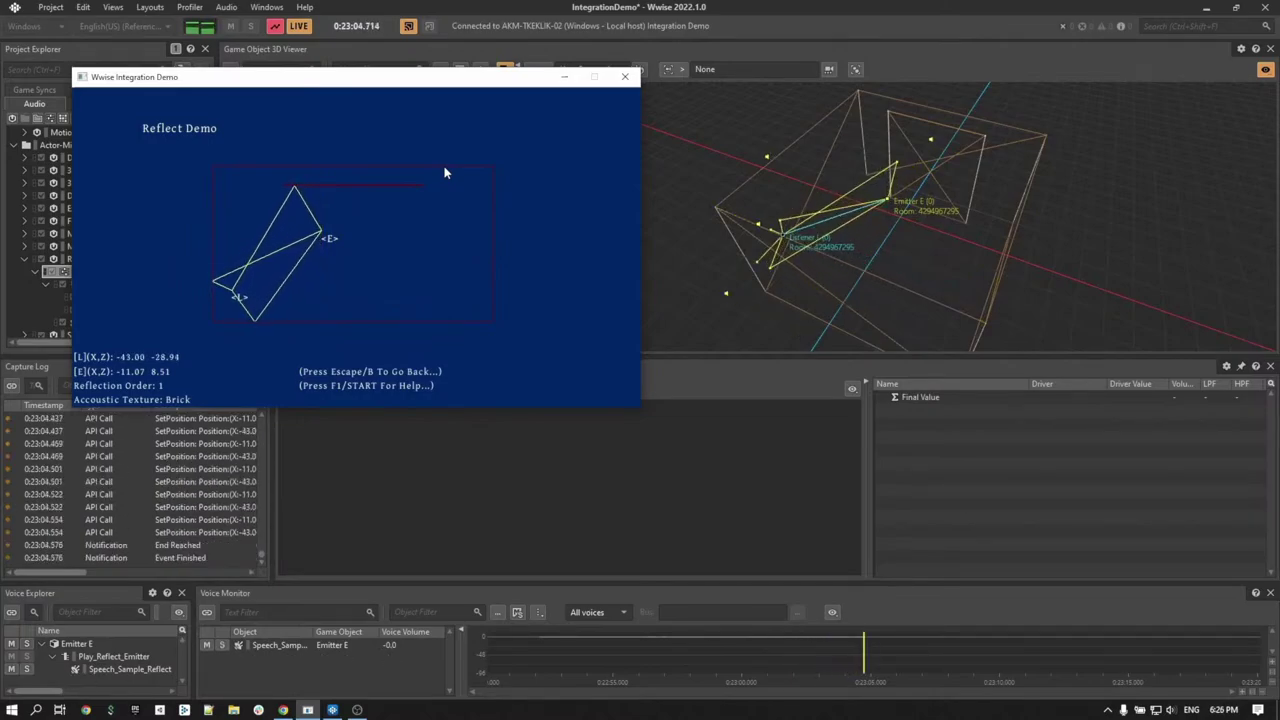
key("Up")
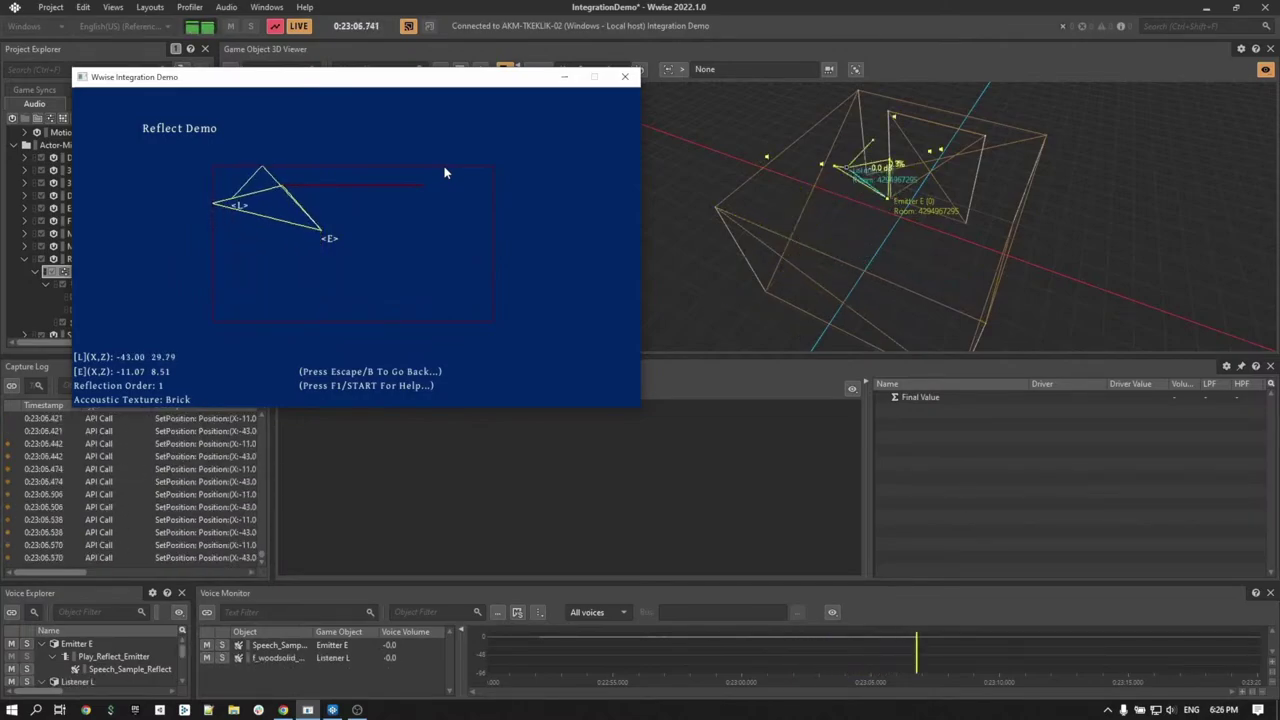
key("Up")
key("Right")
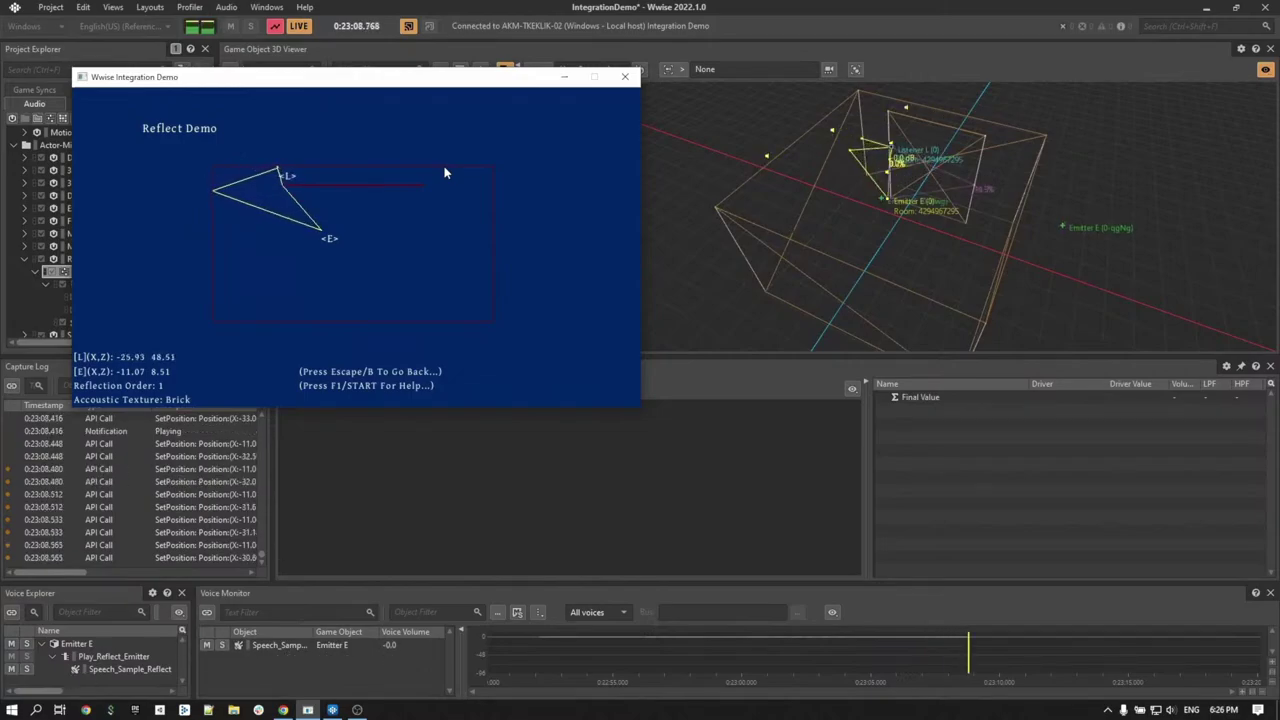
key("Right")
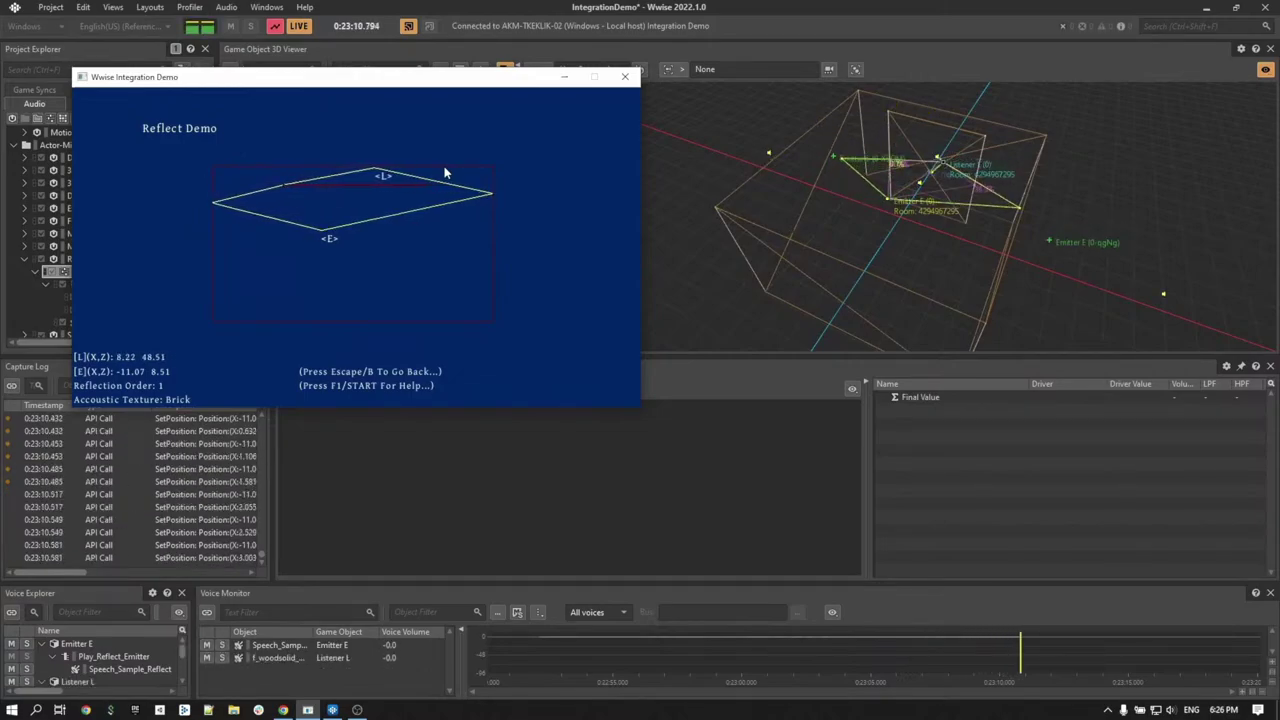
key("Right")
key("Down")
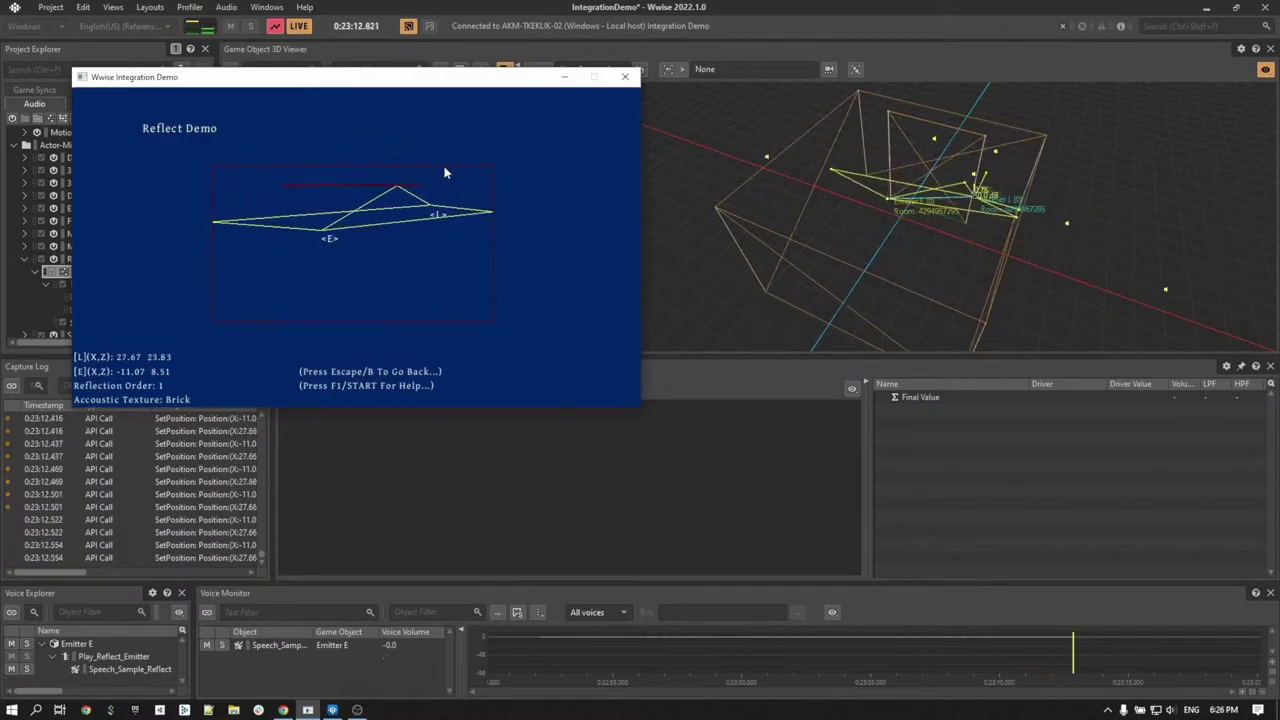
key("Down")
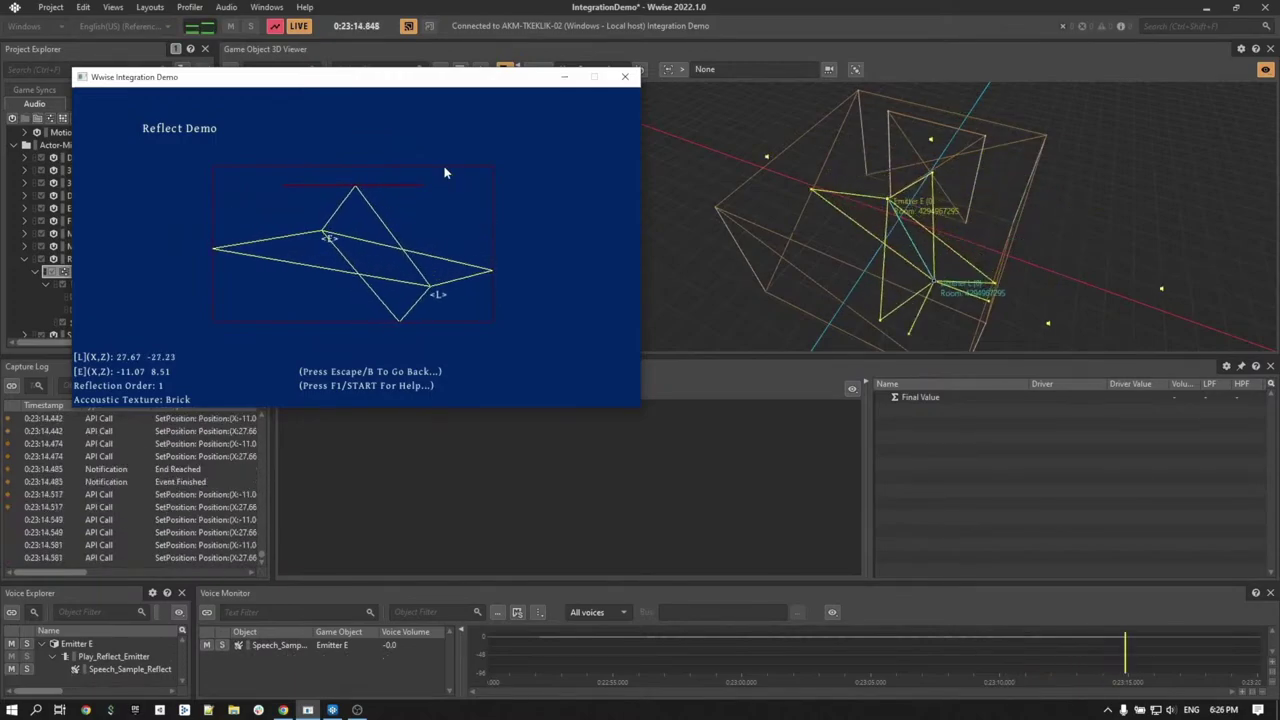
key("Left")
key("Down")
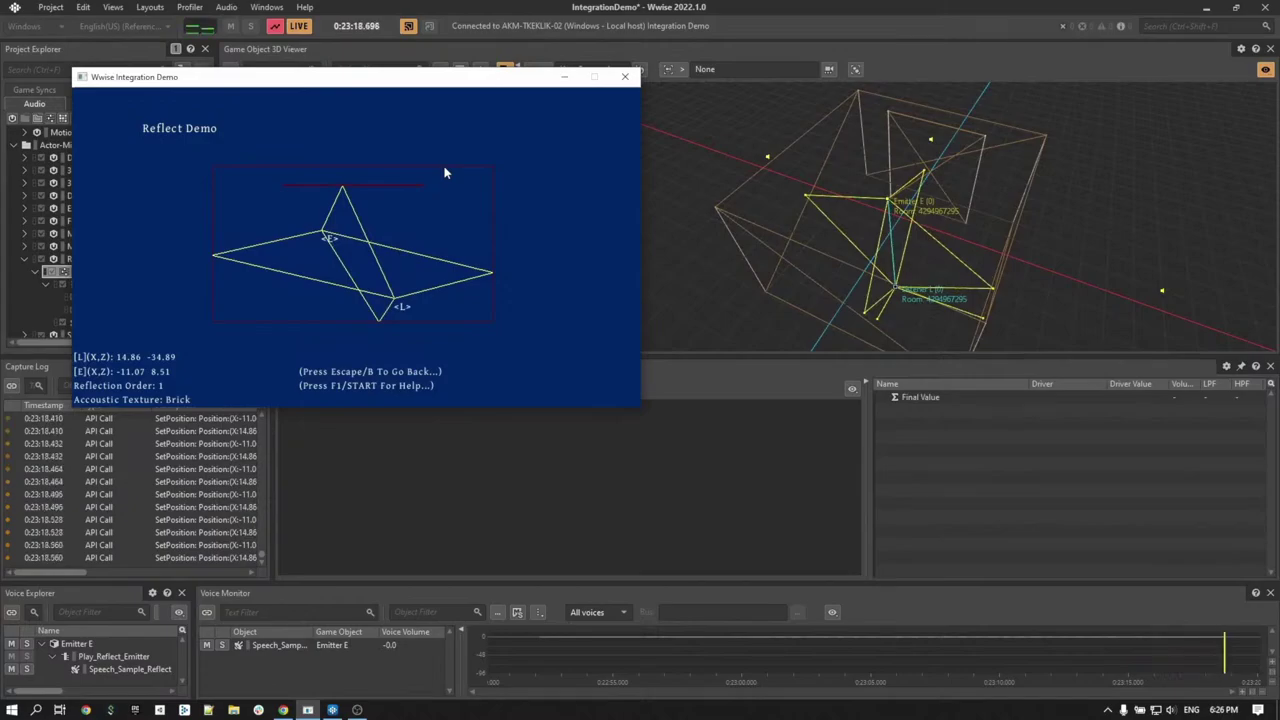
Step: Inspect the Speech_Sample_Reflect voice in Wwise and open its Reflect bus with only the Reflect effect settings shown
left_click(283, 646)
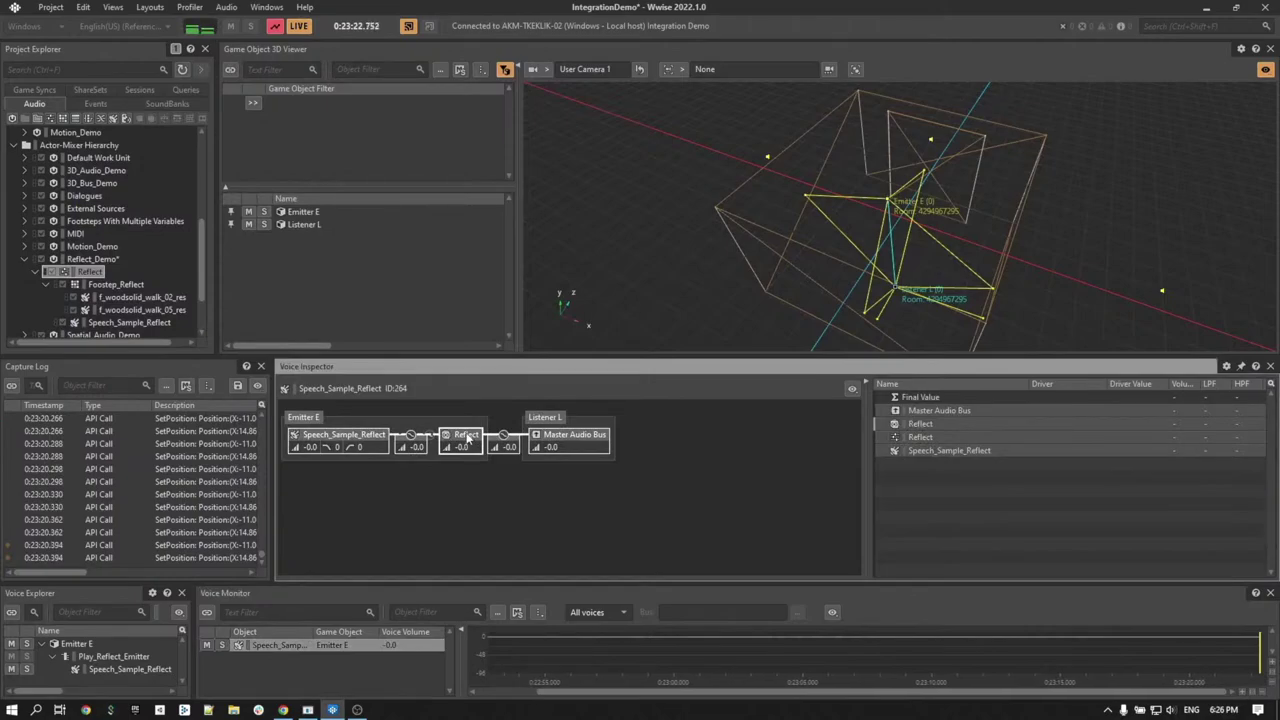
double_click(466, 438)
left_click(256, 607)
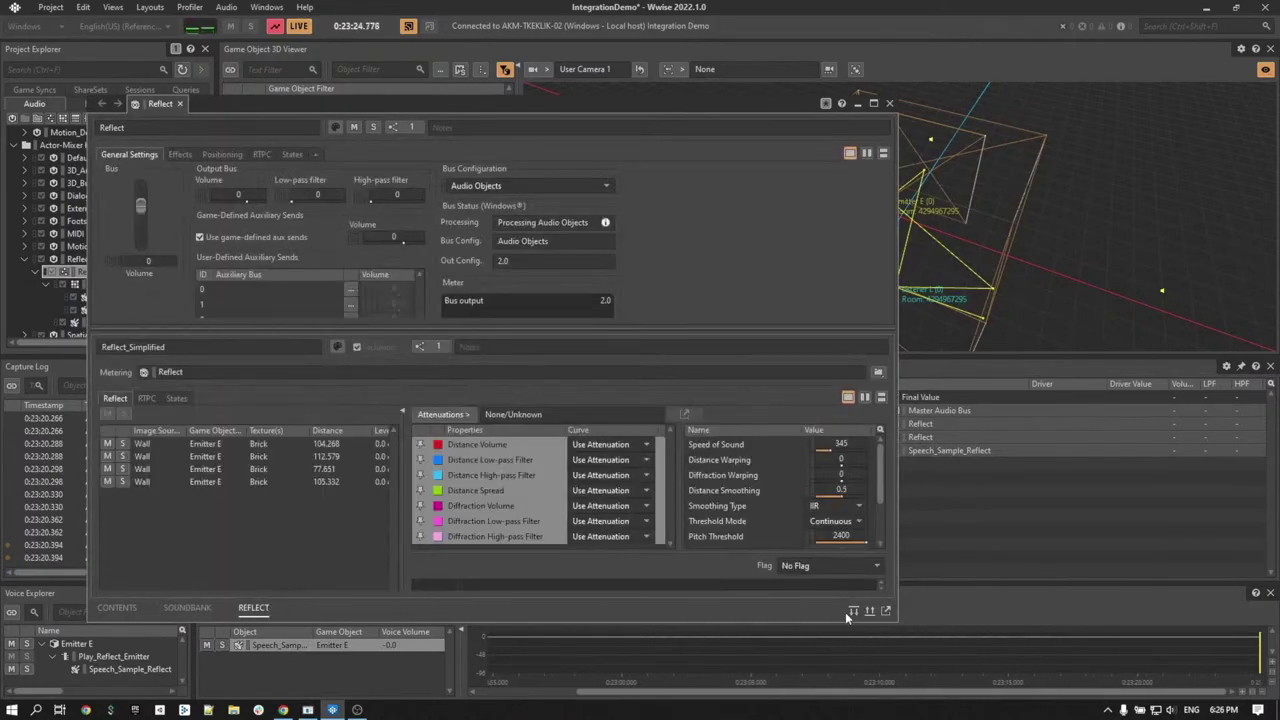
left_click(869, 611)
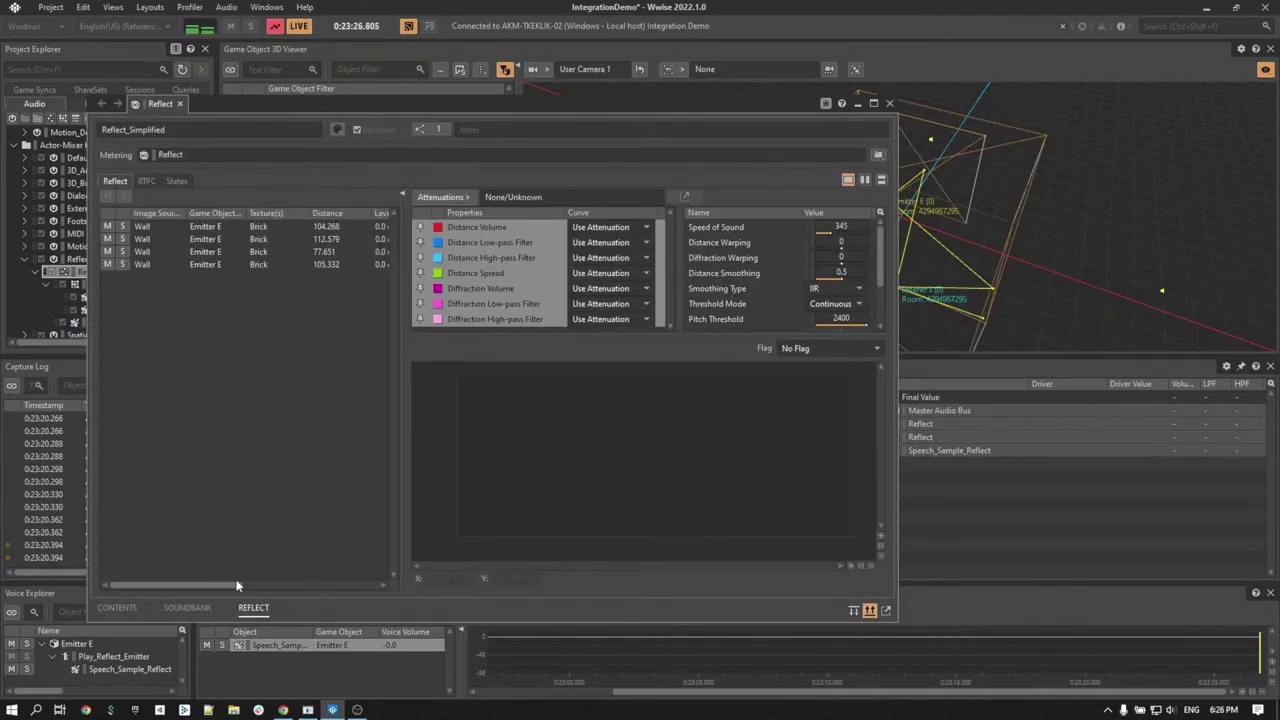
Step: Select the first Wall image source to show its attenuation curves, and open Emitter_Attenuation_SpatialAudio_Demo in a separate editor beside it
left_click_drag(215, 586, 375, 584)
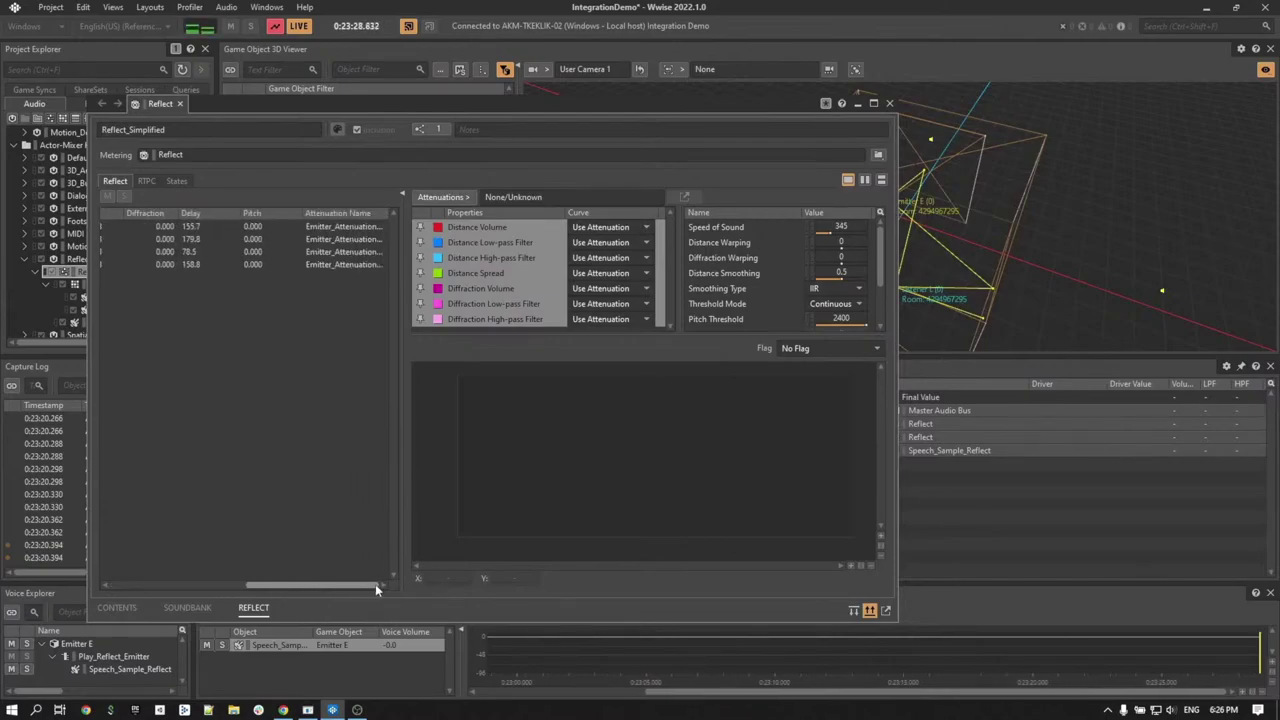
left_click(340, 228)
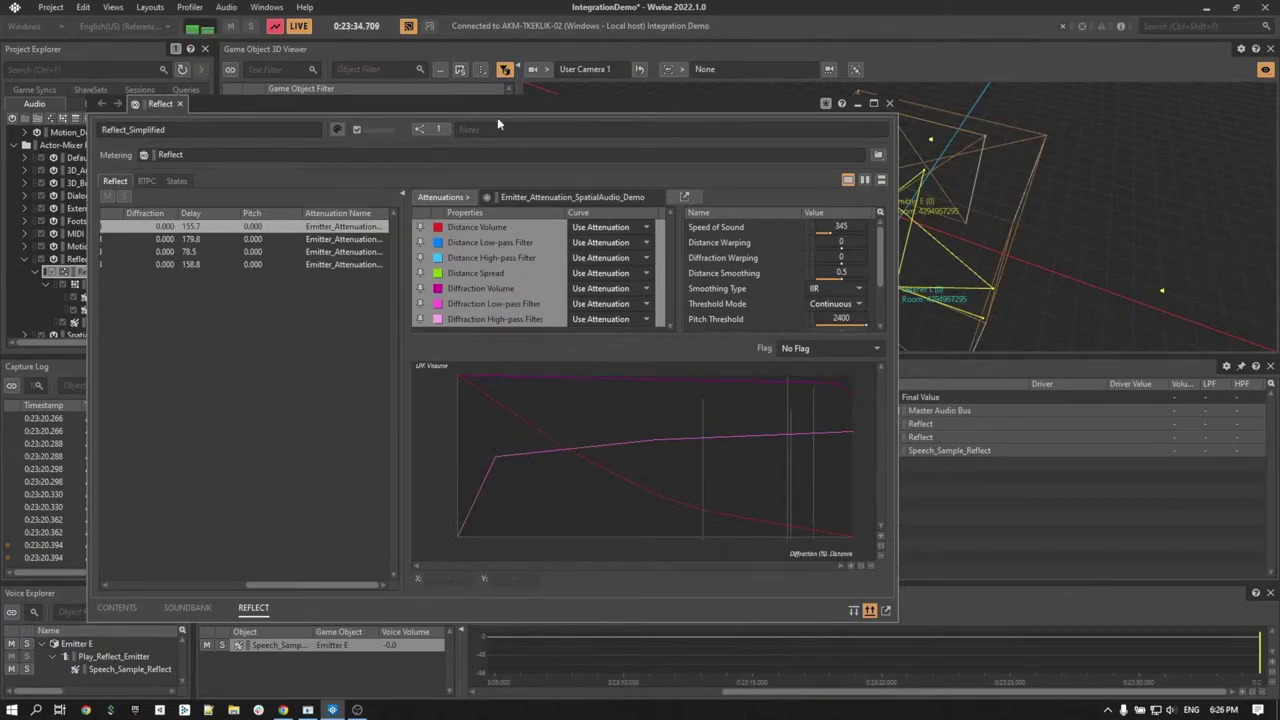
left_click_drag(497, 112, 798, 97)
left_click(988, 188)
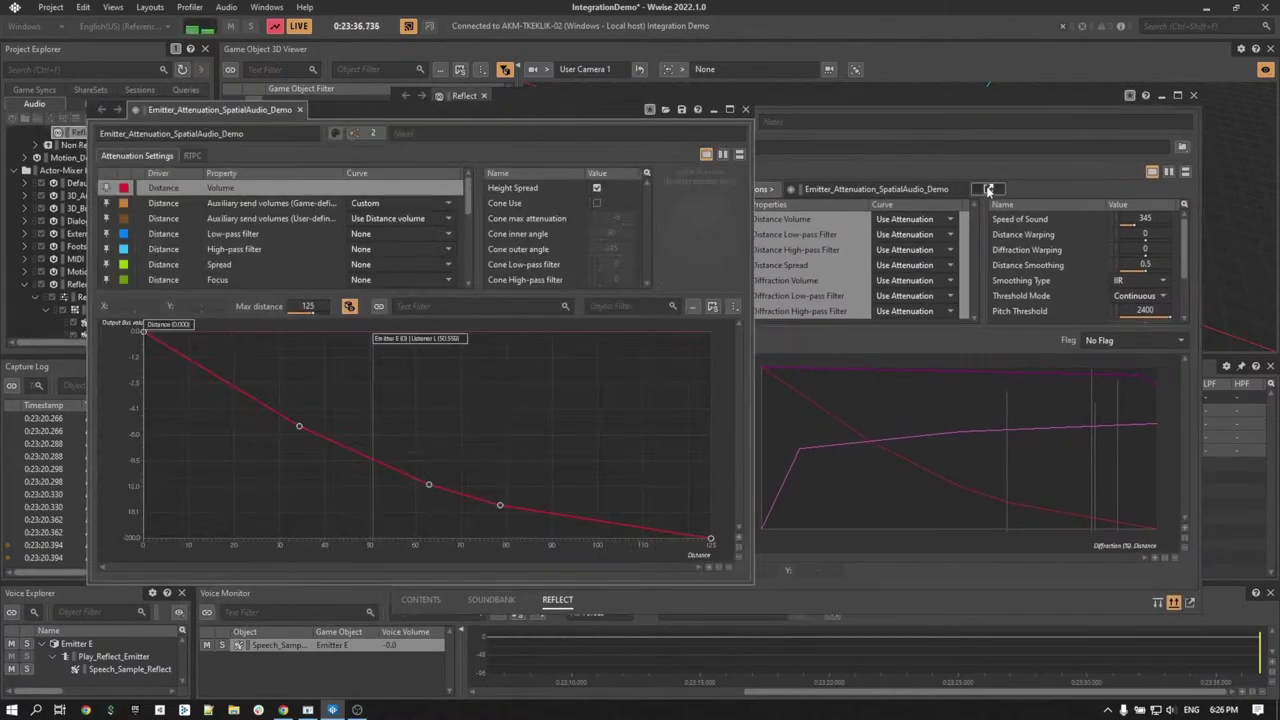
Step: Compare the distance volume and low-pass filter curves between the Reflect effect and the Emitter_Attenuation_SpatialAudio_Demo attenuation
left_click(805, 218)
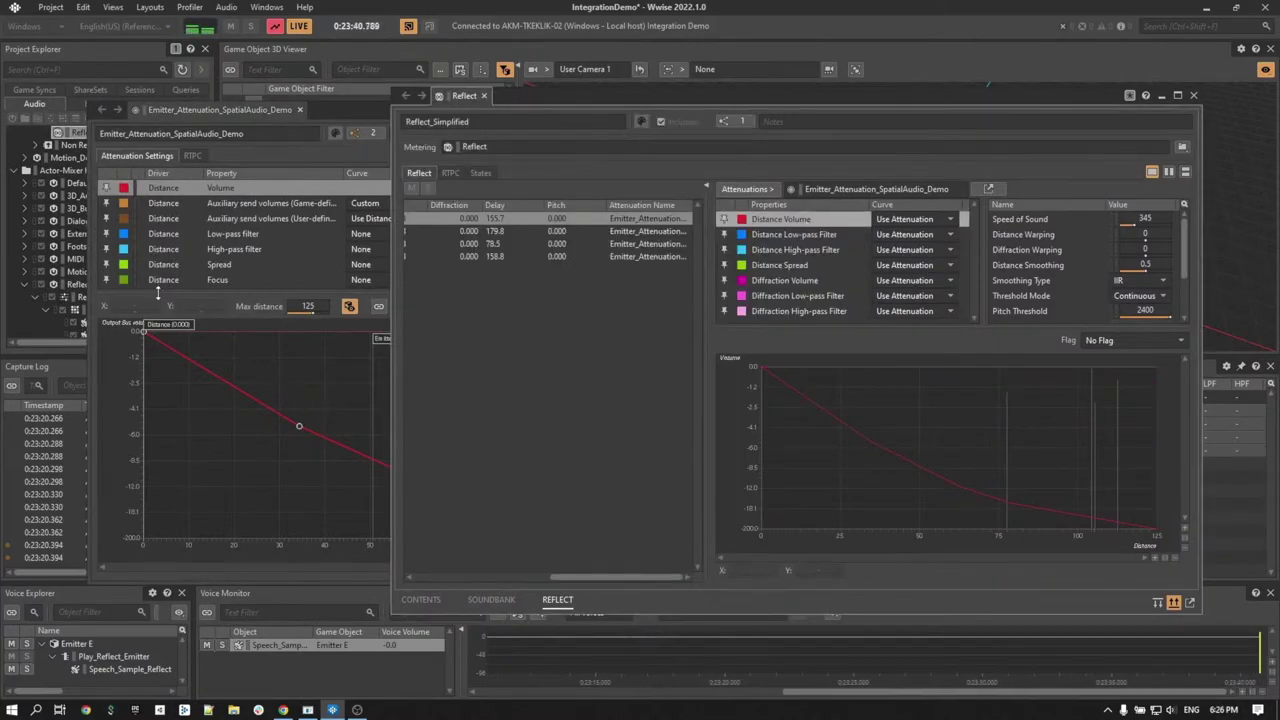
left_click(157, 292)
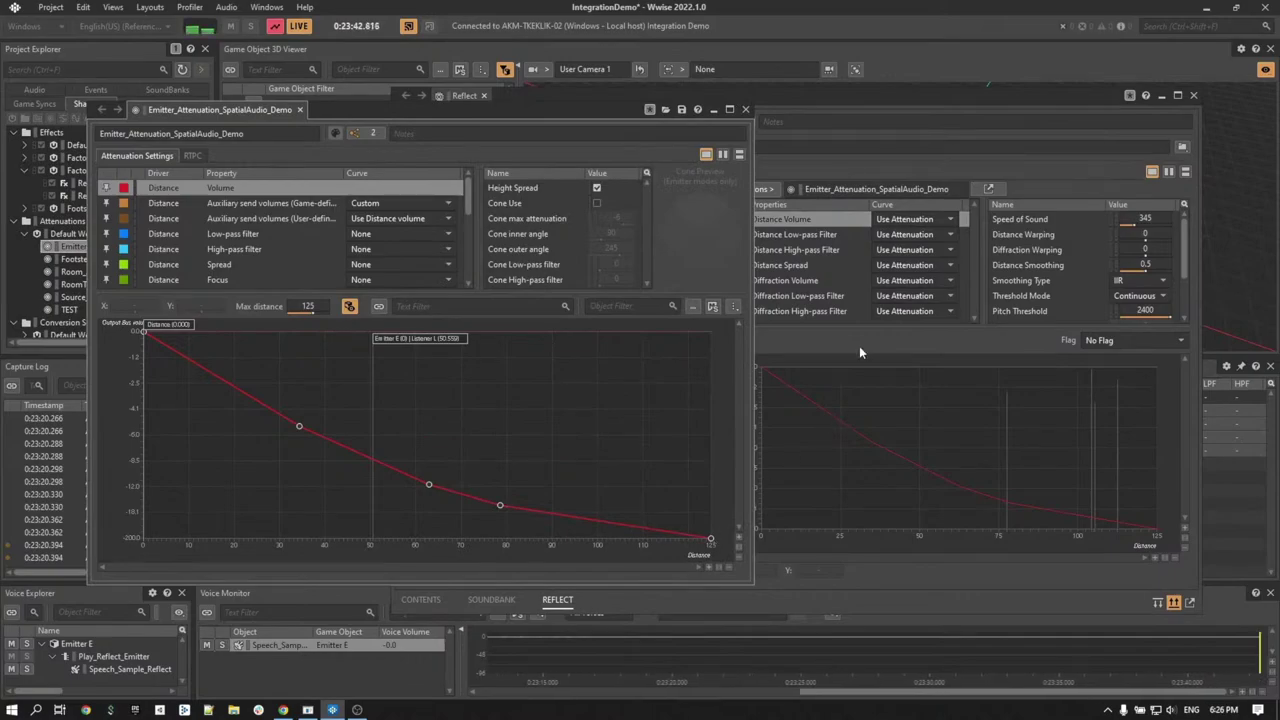
left_click(815, 236)
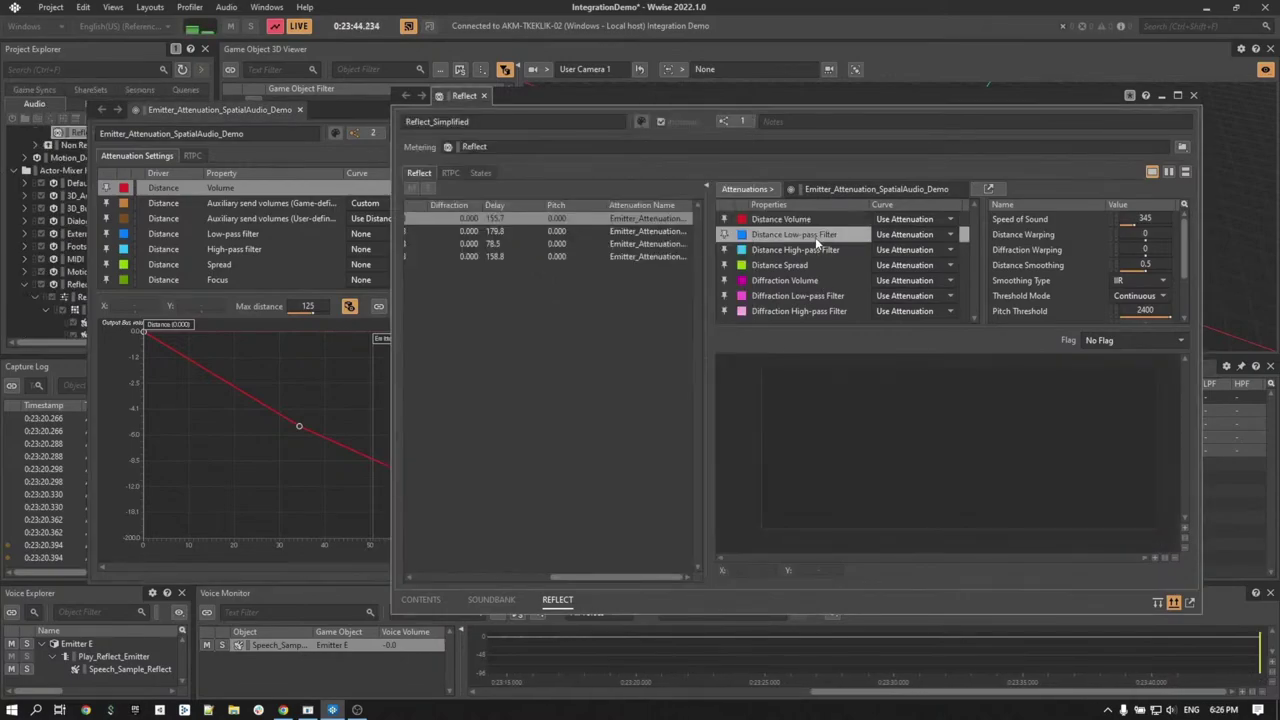
left_click(226, 233)
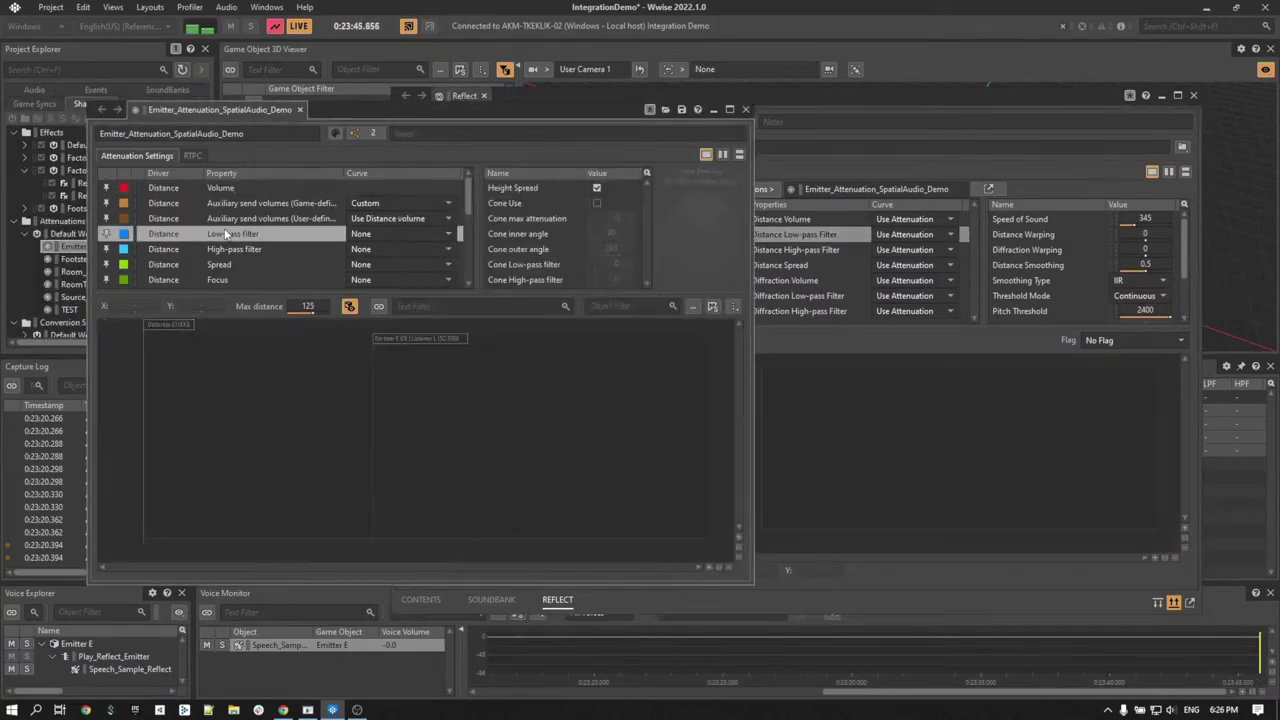
Step: Compare the diffraction volume curve between the Reflect effect and the Emitter_Attenuation_SpatialAudio_Demo attenuation
left_click(828, 283)
scroll(240, 250, "down", 3)
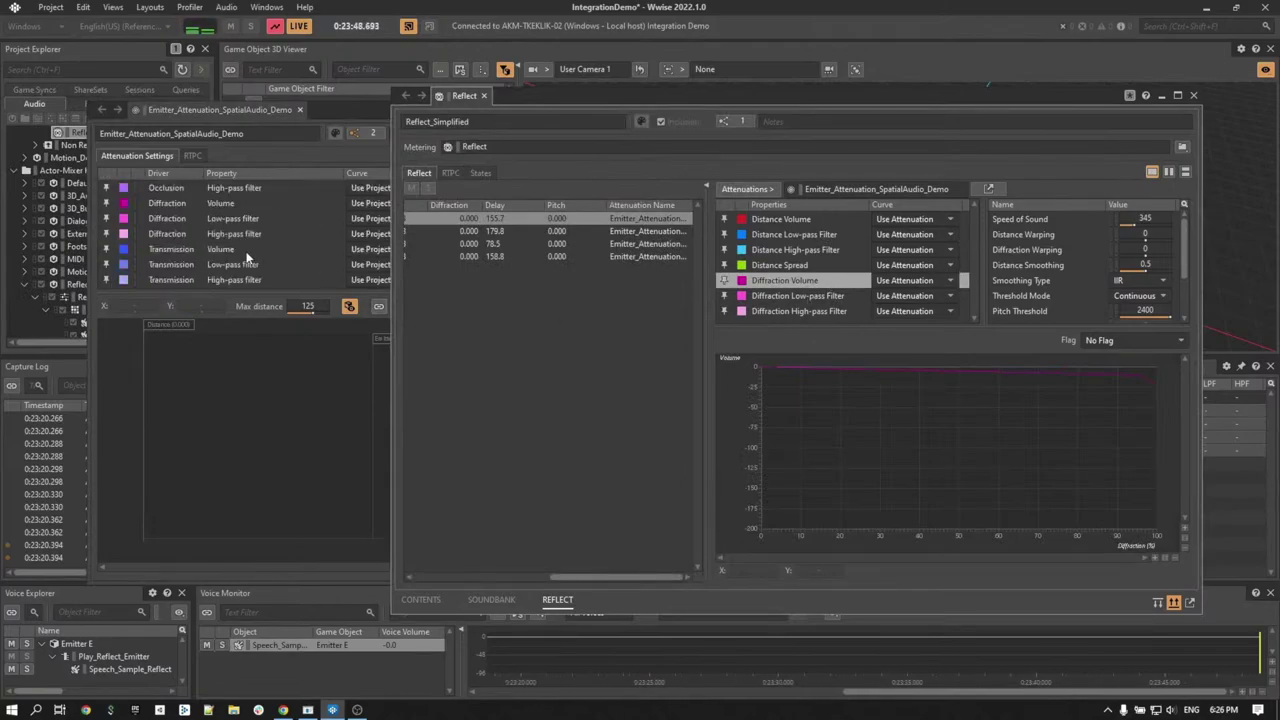
left_click(234, 204)
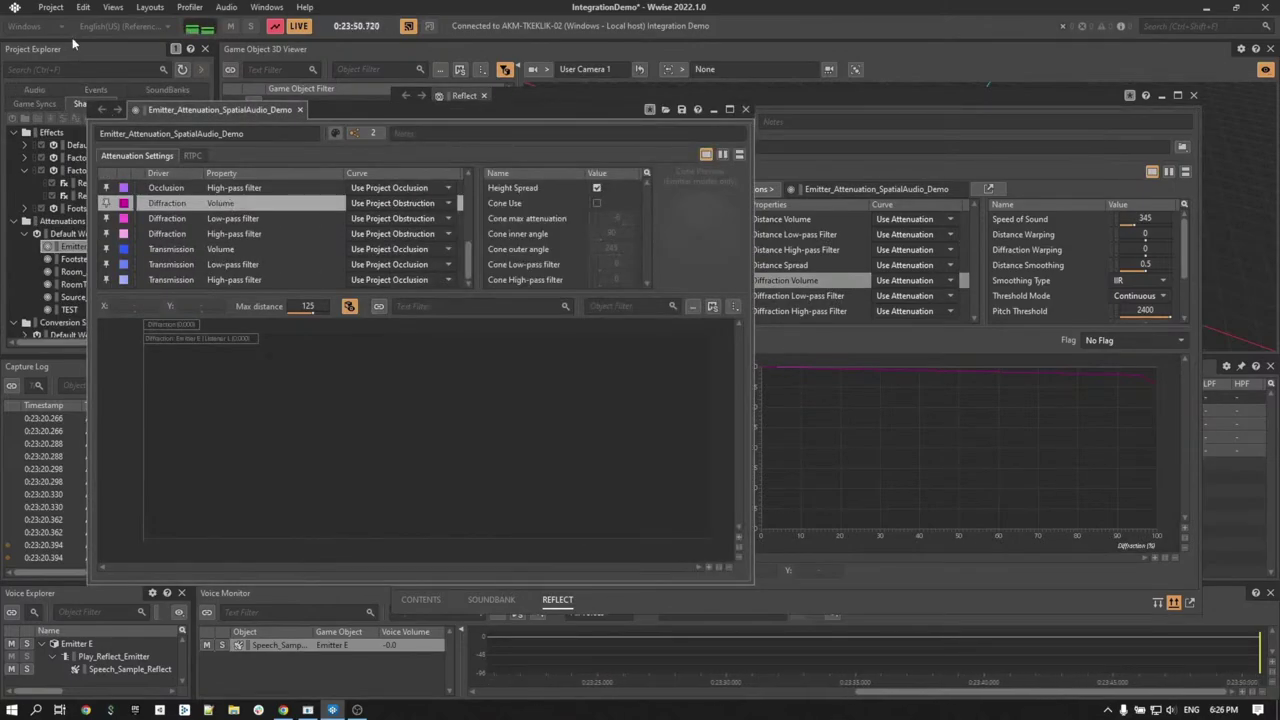
Step: Compare the Reflect effect's diffraction volume and low-pass curves with the project's Obstruction Volume and LPF curves, and close the settings and both editors
left_click(50, 7)
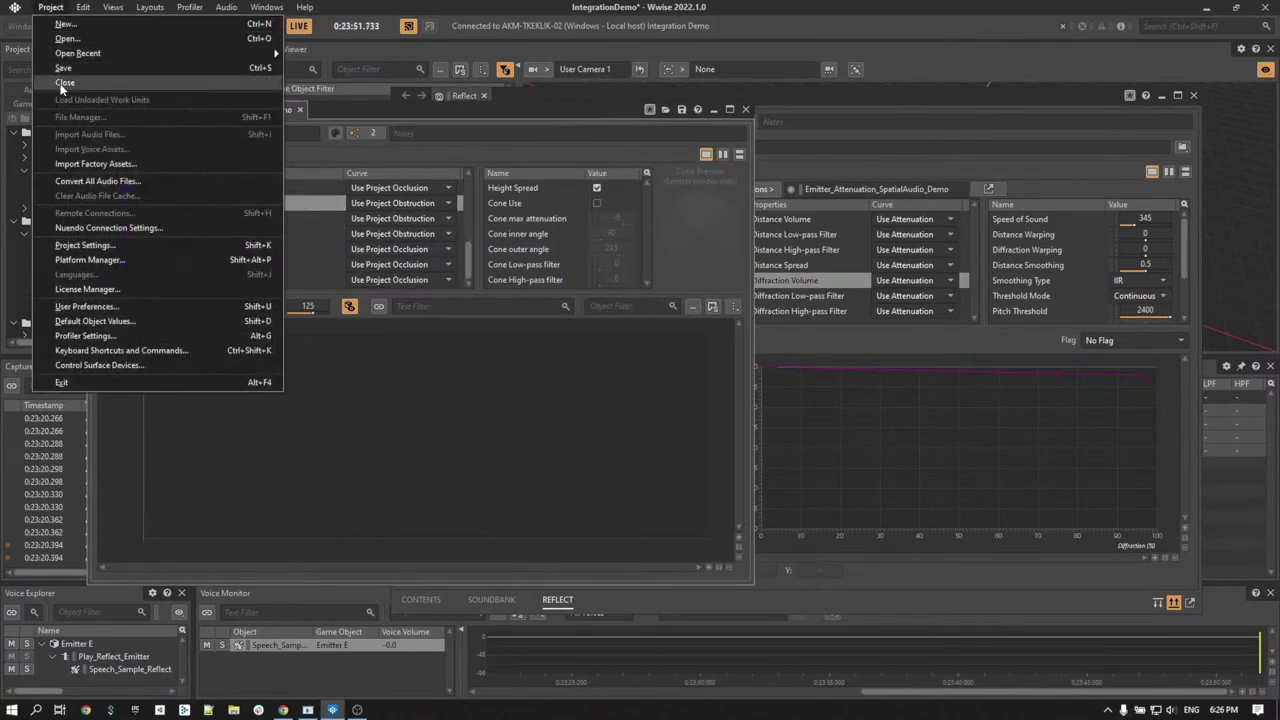
left_click(62, 246)
left_click(605, 168)
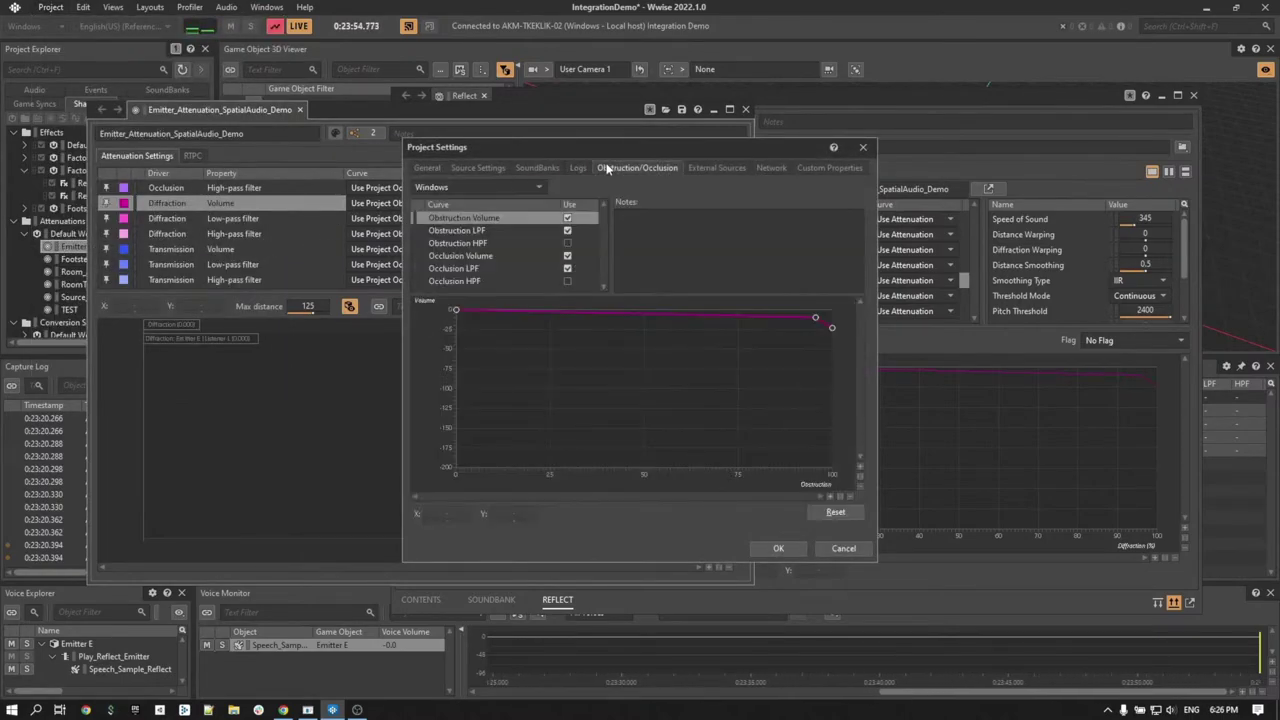
left_click_drag(674, 142, 376, 242)
left_click(931, 100)
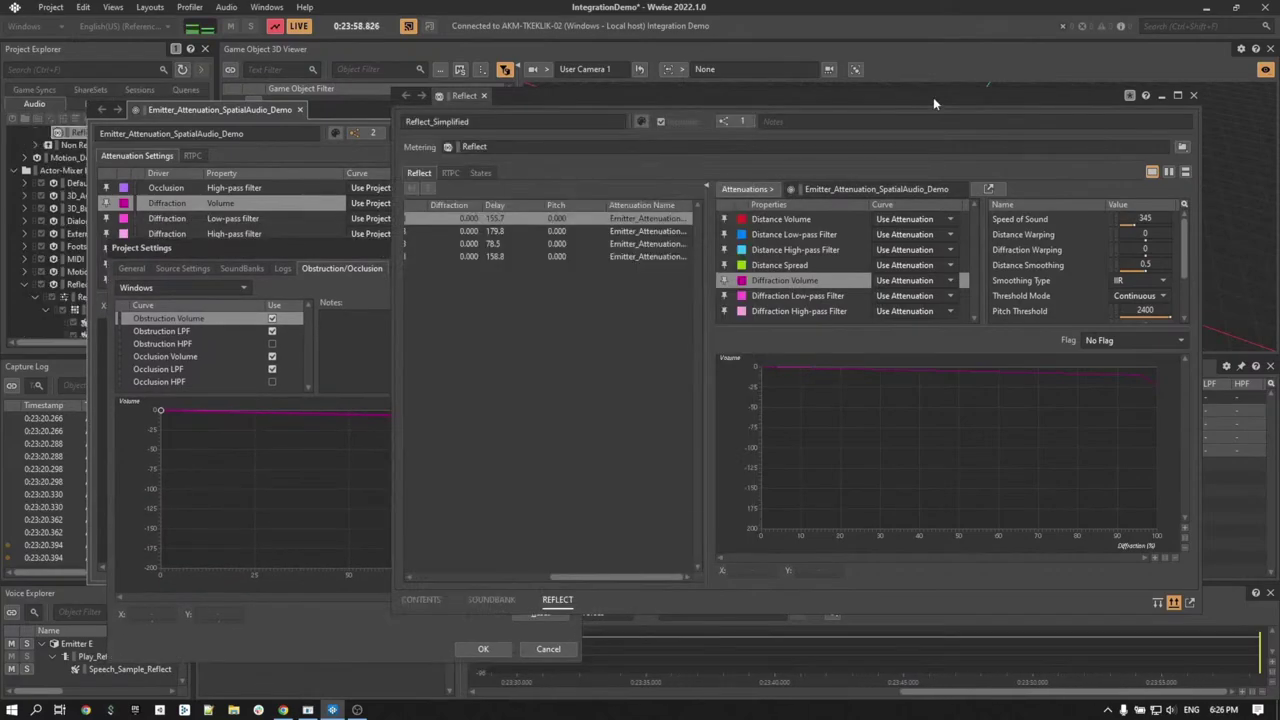
left_click(810, 295)
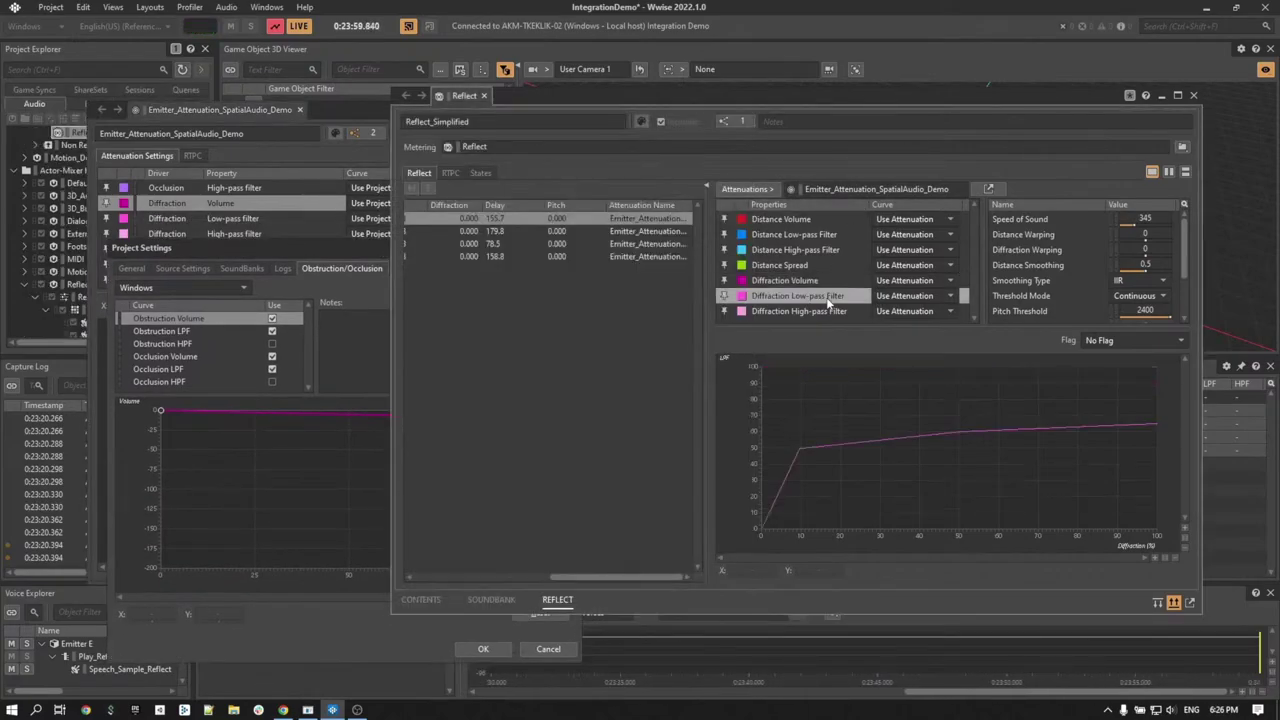
left_click(188, 331)
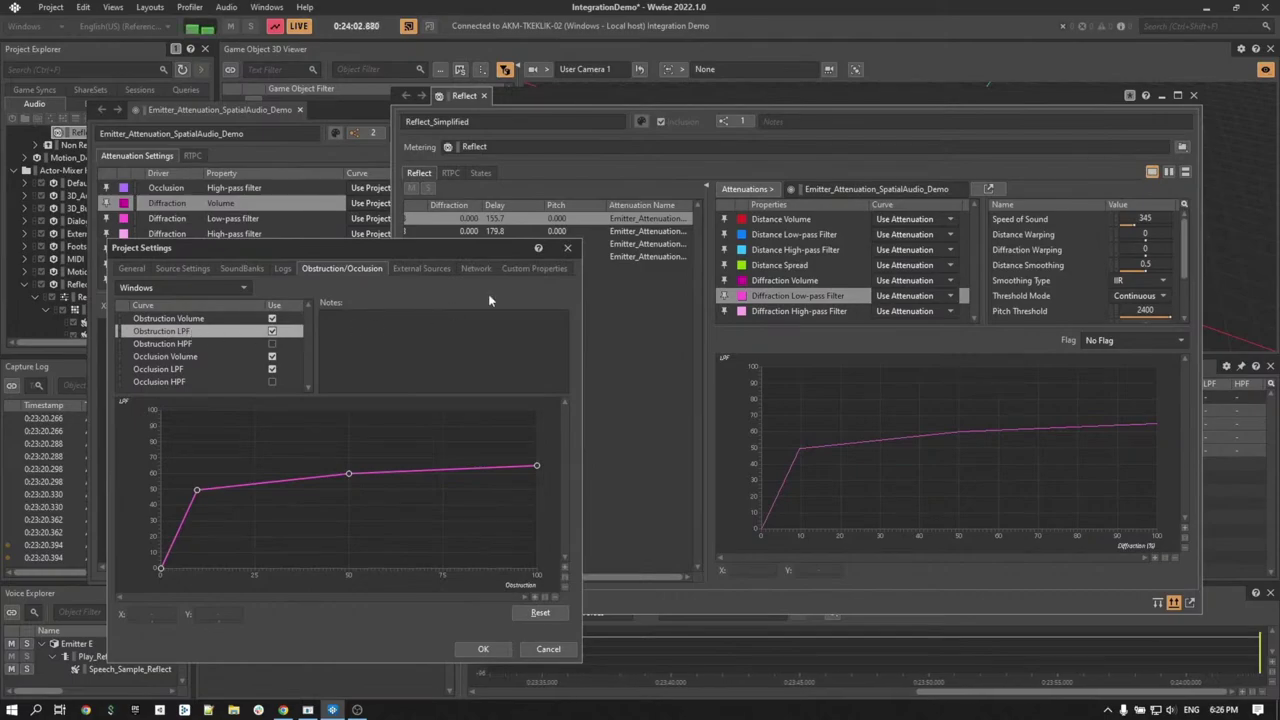
left_click(567, 248)
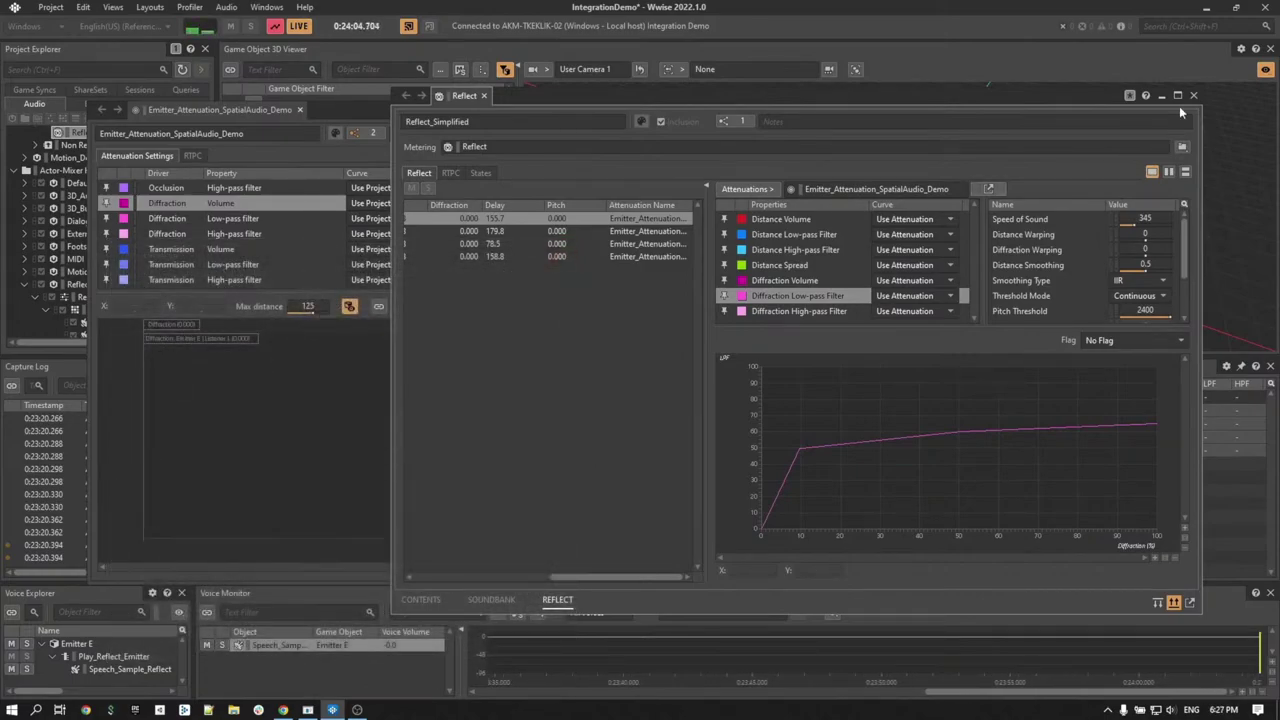
left_click(1193, 96)
left_click(748, 110)
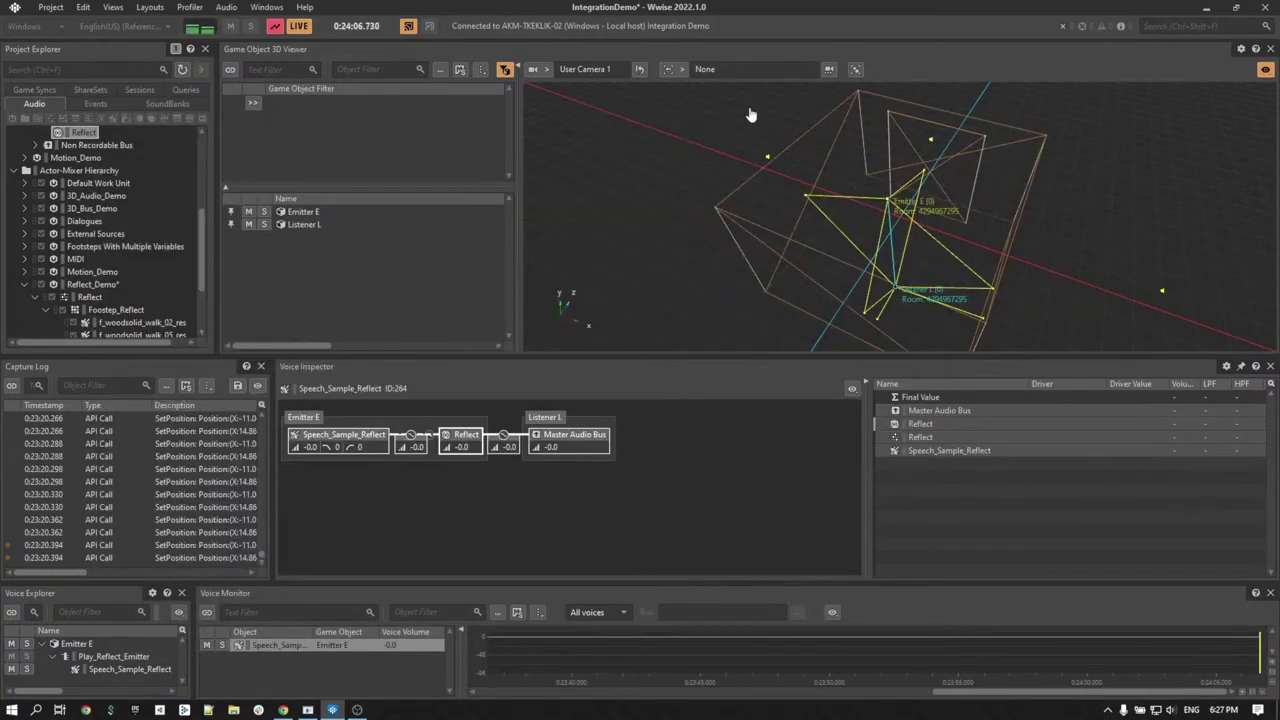
Step: Move the listener in the Reflect Demo to about X 19, Z -15, and inspect the captured f_woodsolid_walk_05_res footstep voice in Wwise
key("w")
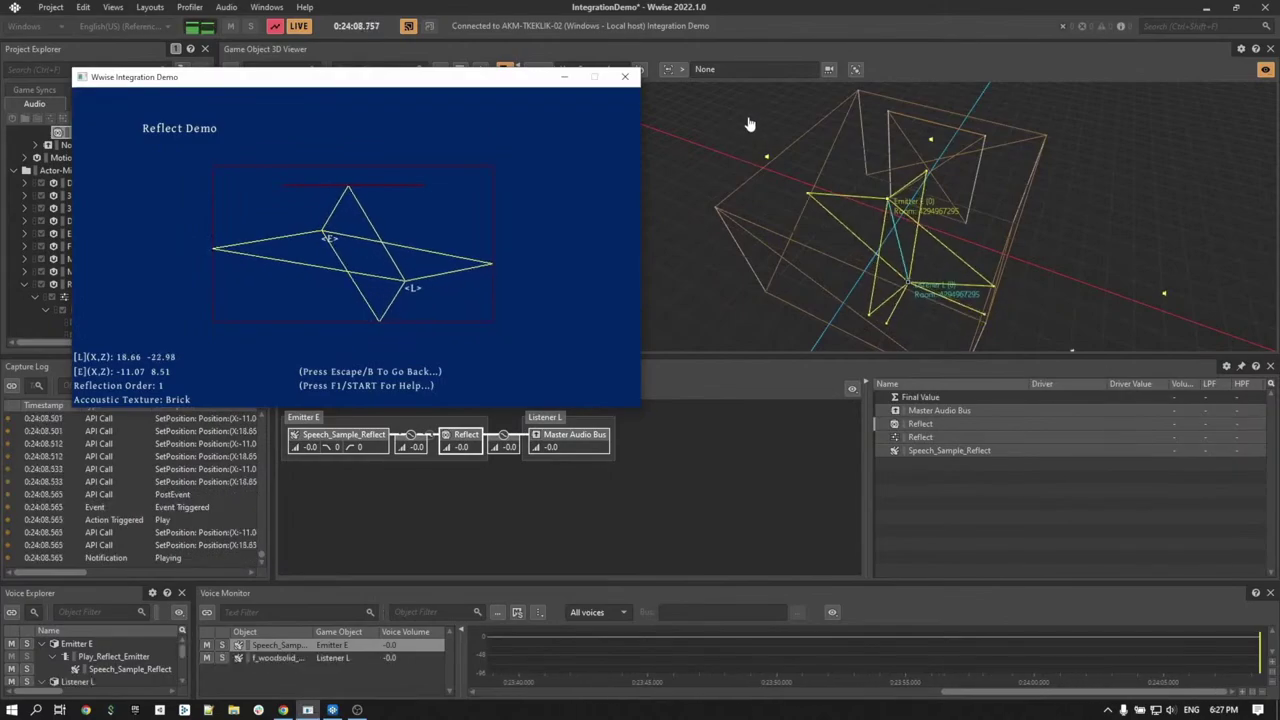
left_click(1247, 657)
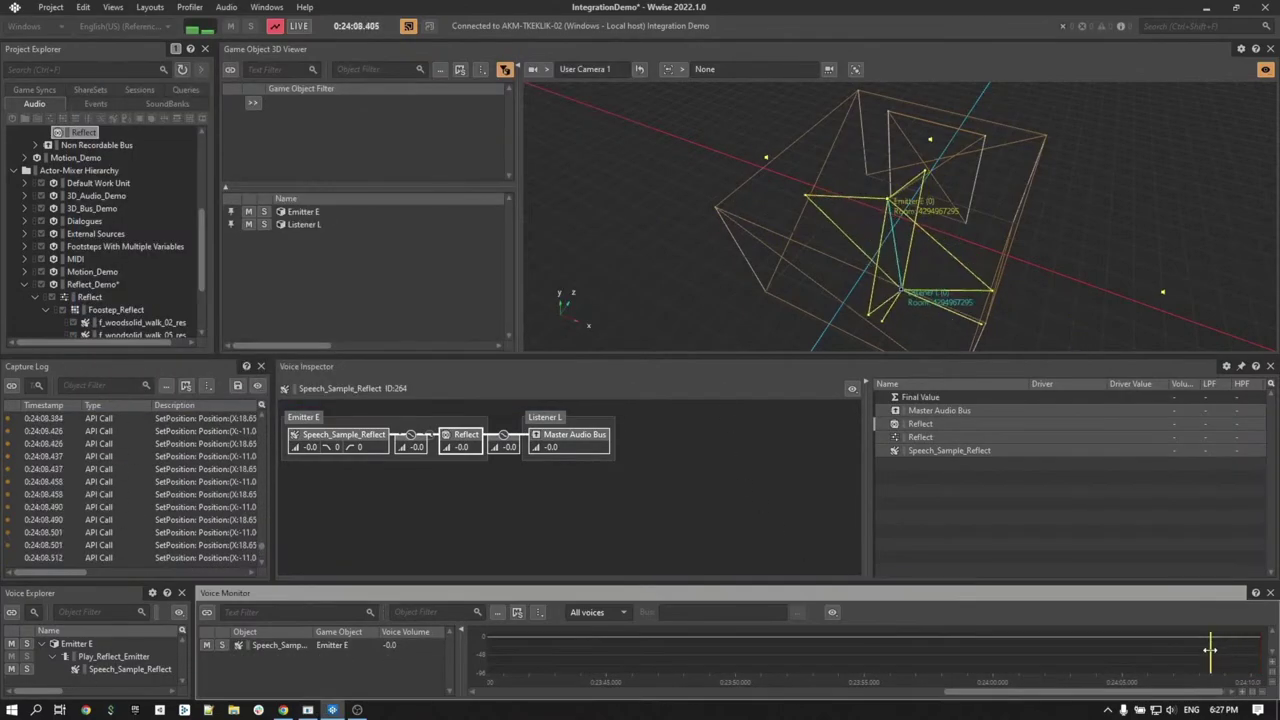
left_click(347, 653)
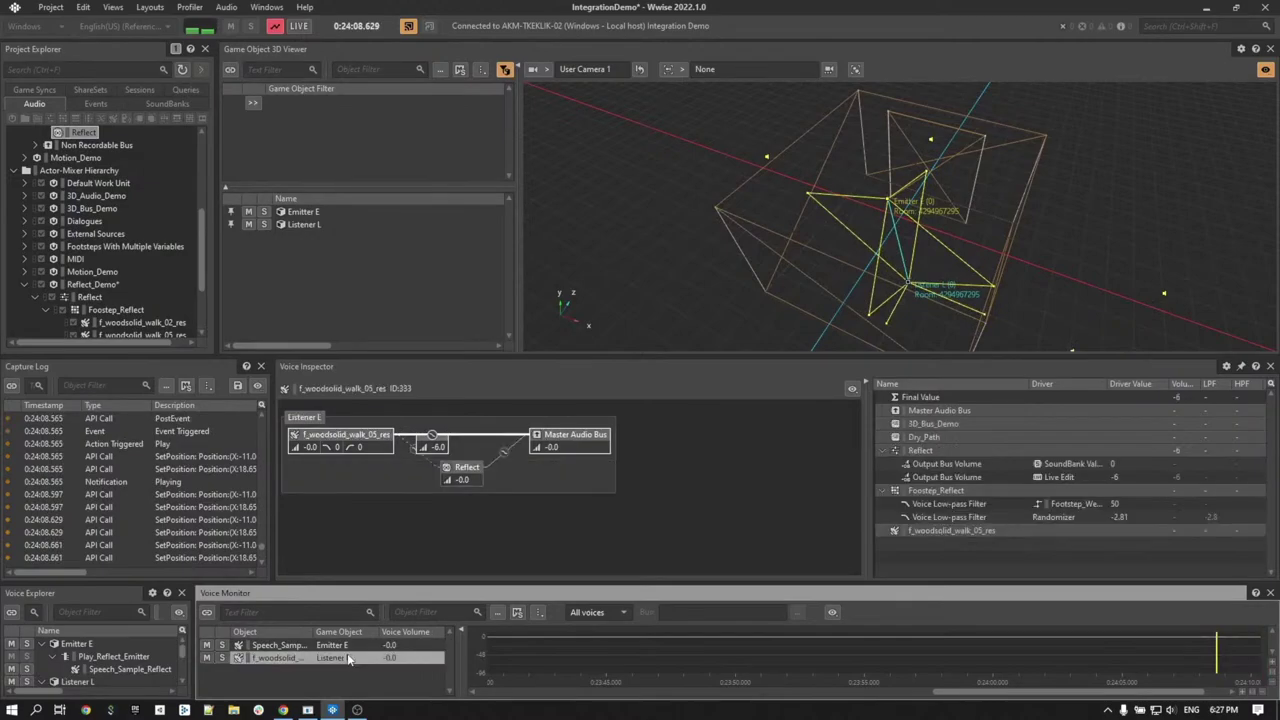
Step: Open the footstep voice's Reflect bus with only the Reflect effect settings shown, and bring the image sources' attenuation names into view
double_click(466, 470)
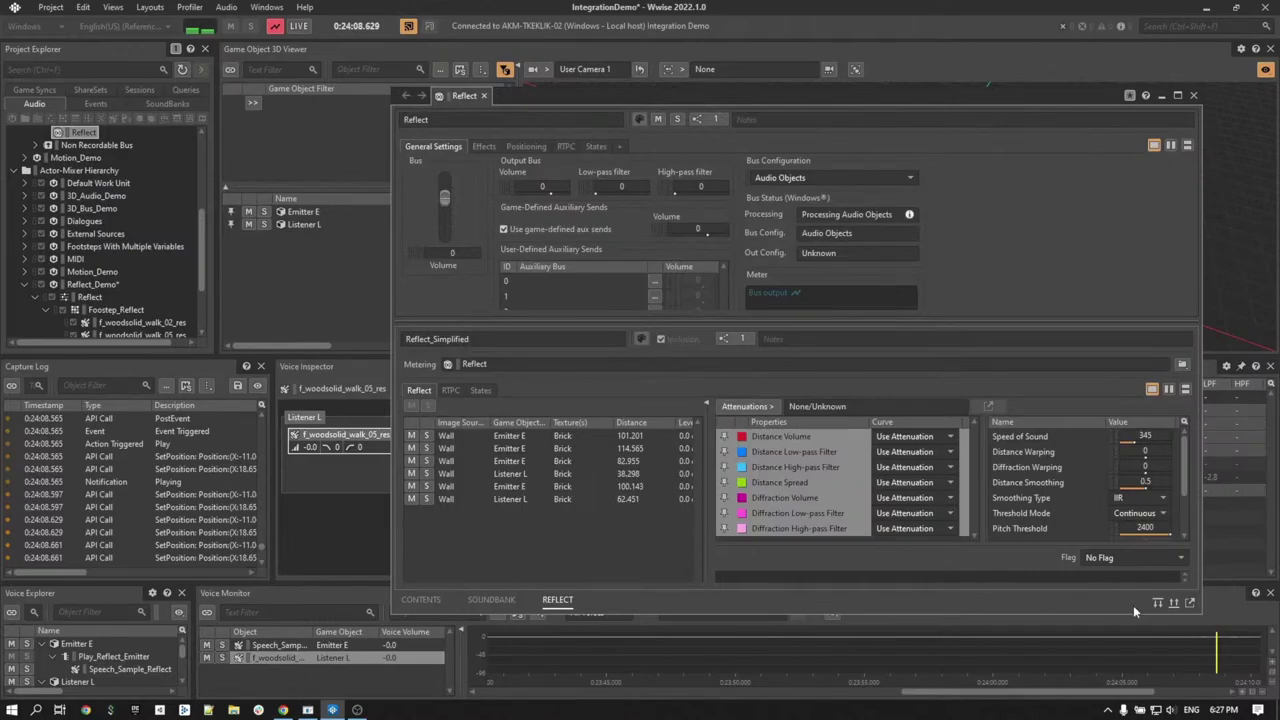
left_click(1173, 603)
left_click_drag(545, 577, 690, 576)
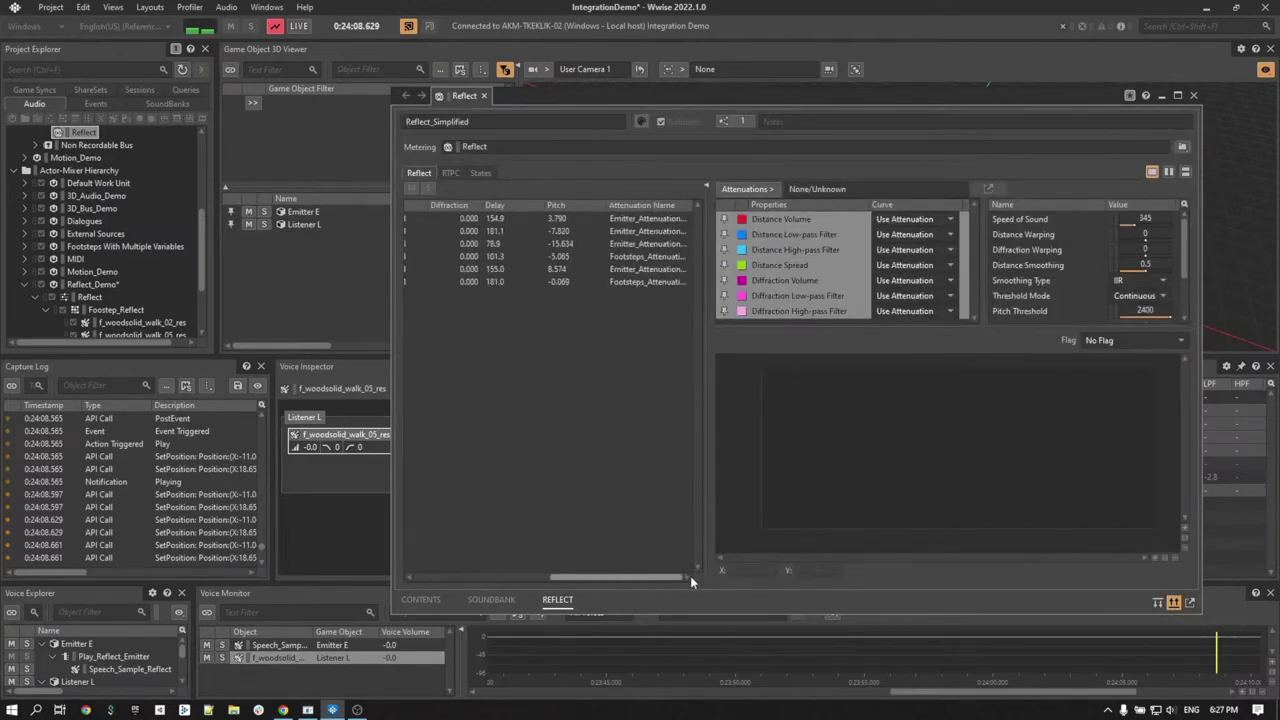
Step: Compare the attenuation curves of the Wall image sources that use the Emitter and Footsteps attenuations
left_click(622, 258)
left_click(625, 283)
left_click(626, 270)
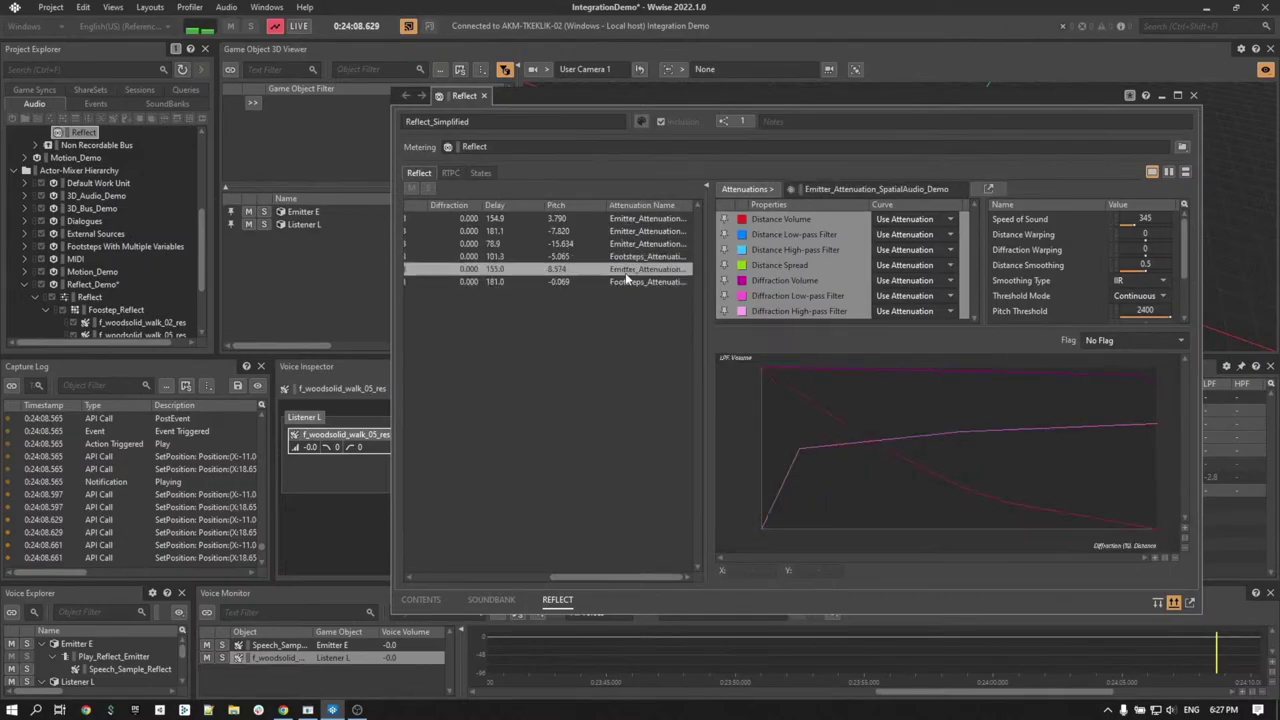
left_click(628, 258)
left_click(627, 283)
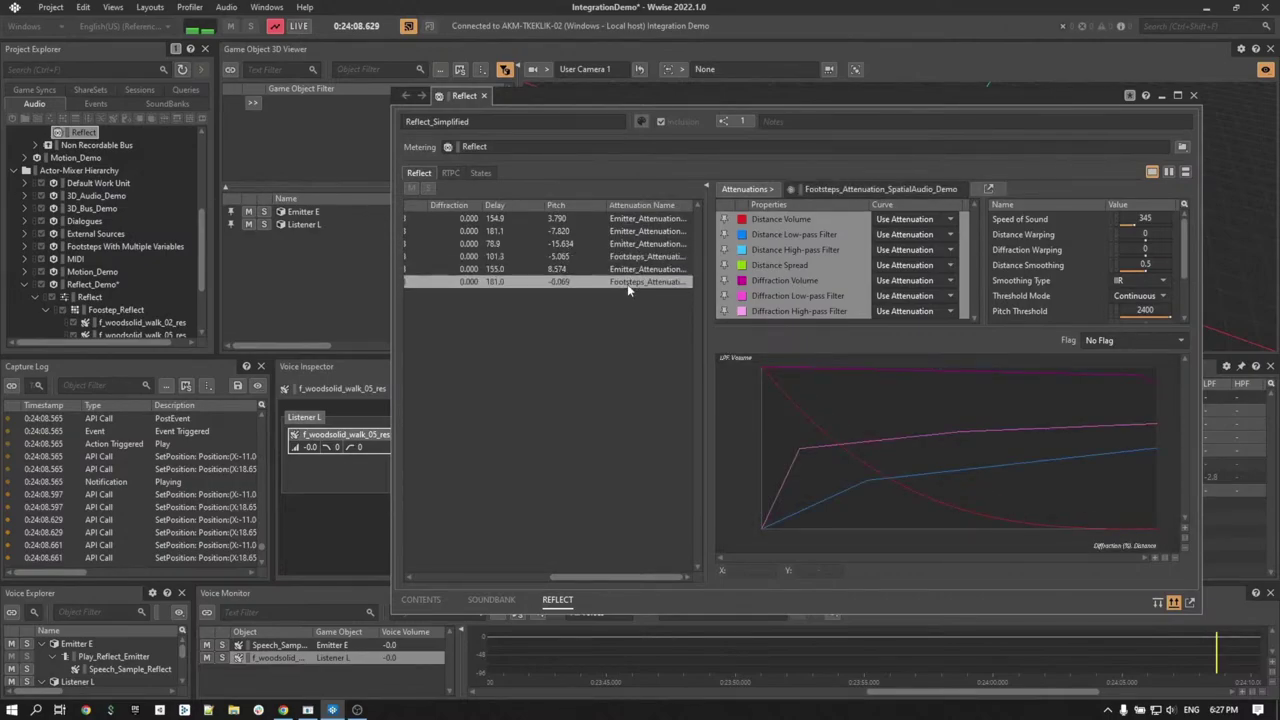
left_click(628, 270)
left_click(632, 258)
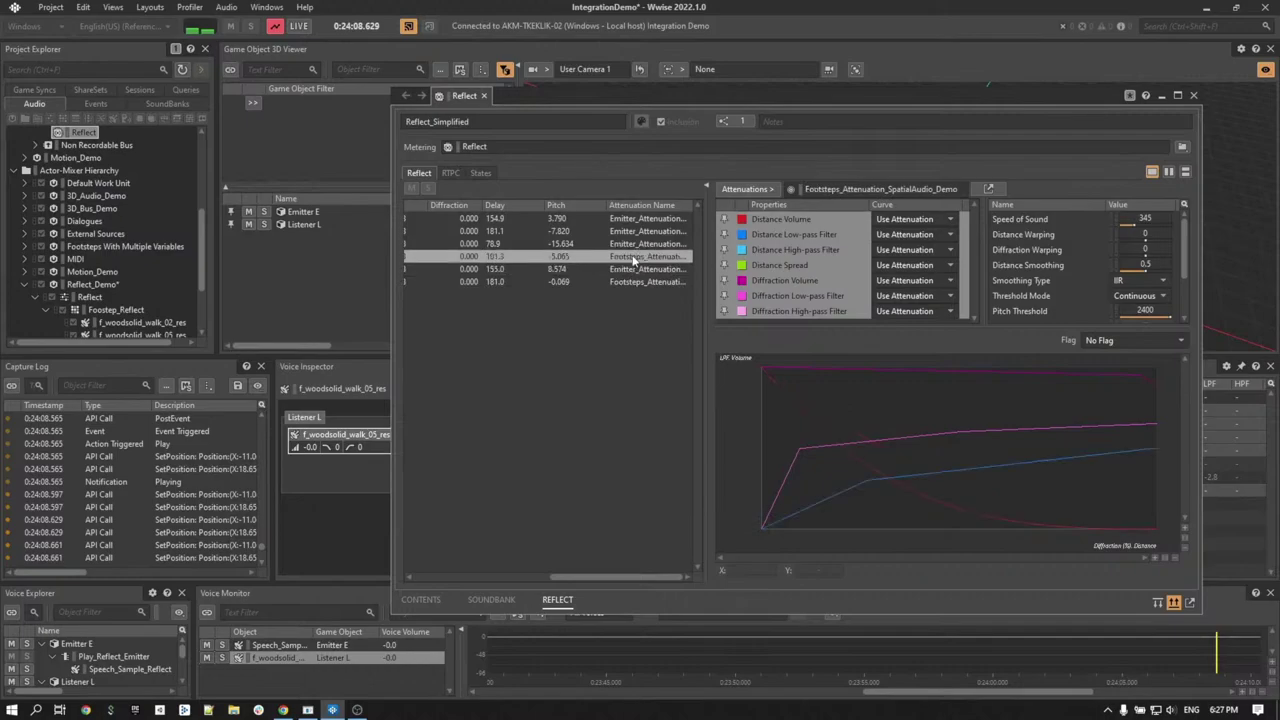
Step: Compare the distance low-pass filter curve in the Reflect effect with that of Footsteps_Attenuation_SpatialAudio_Demo, opened in a separate editor
left_click(769, 188)
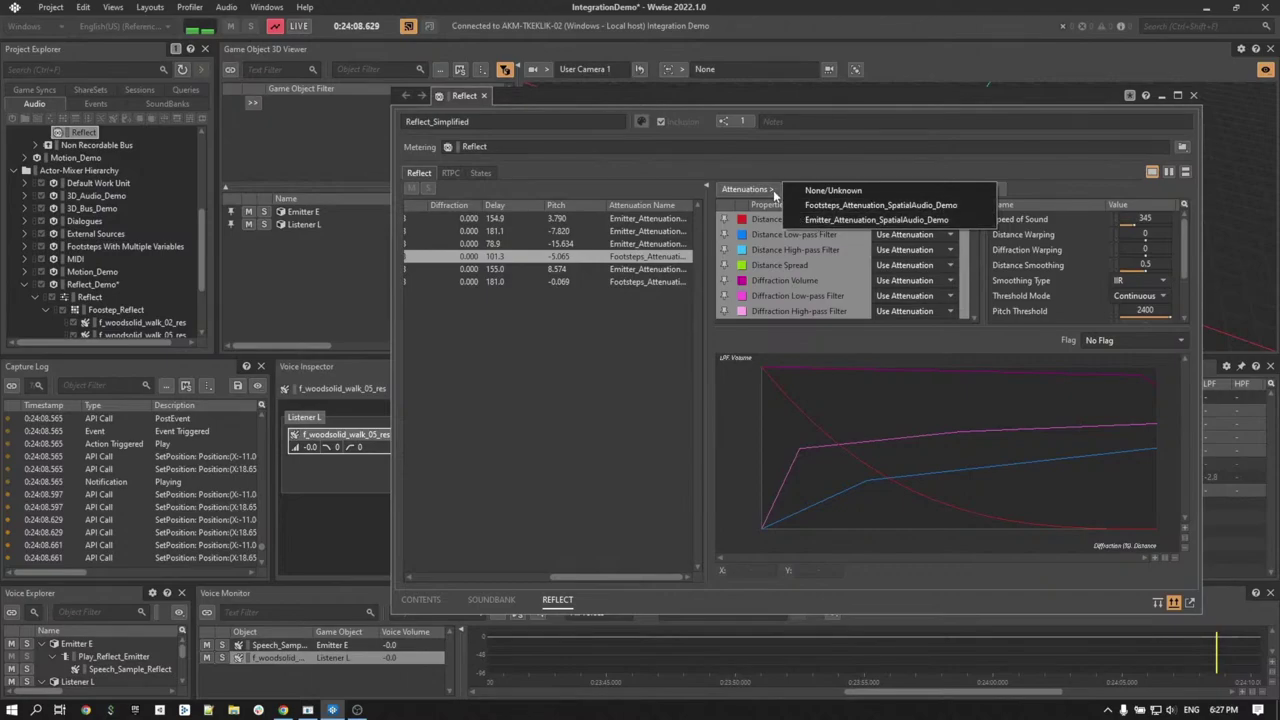
left_click(772, 235)
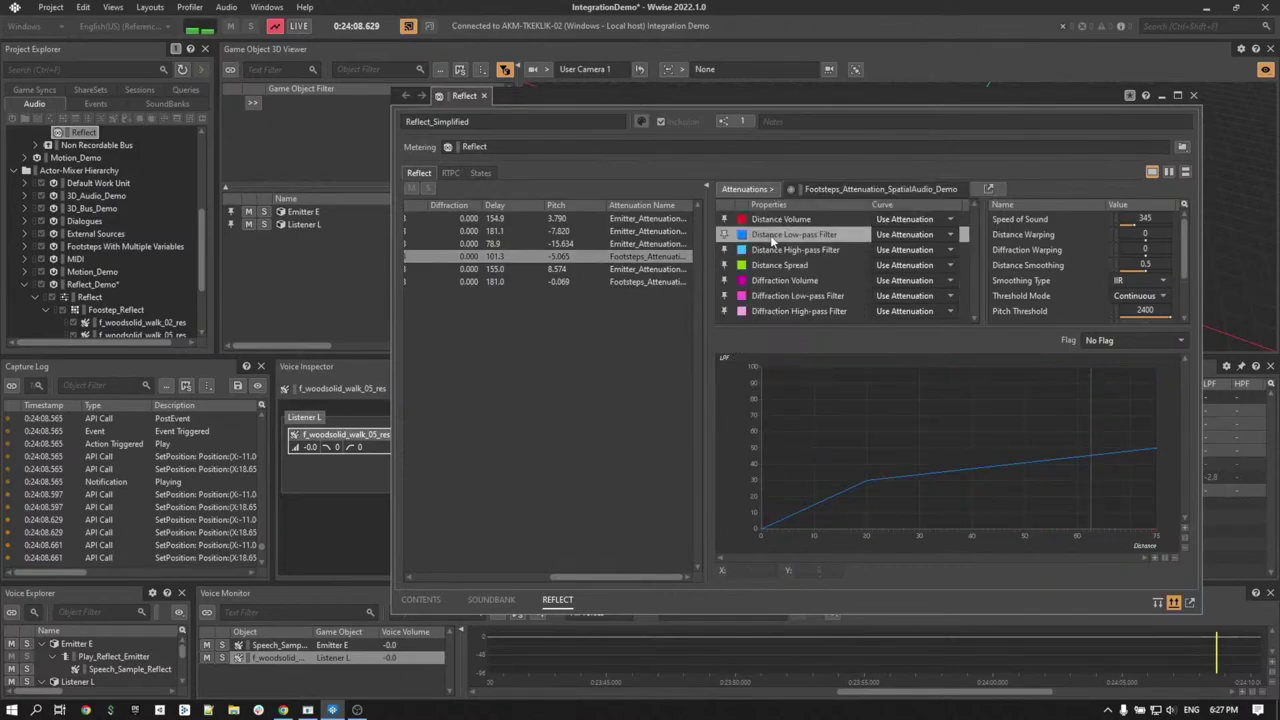
left_click(988, 188)
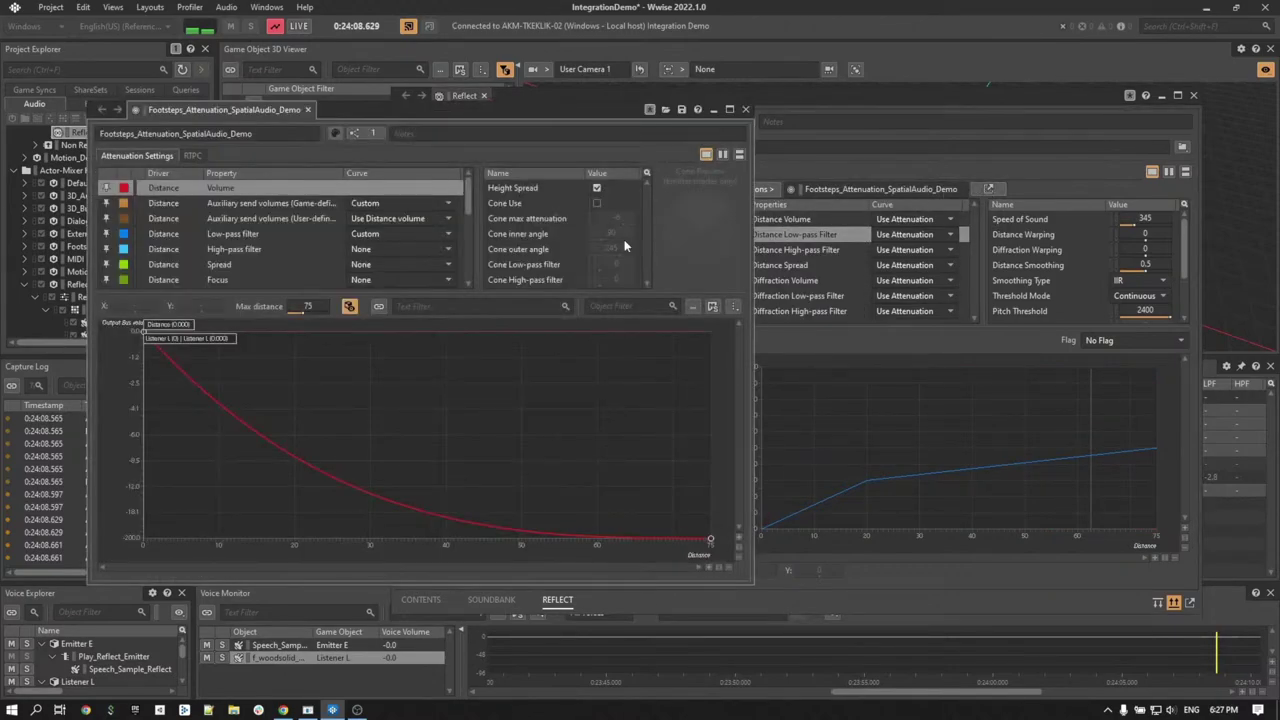
left_click(158, 234)
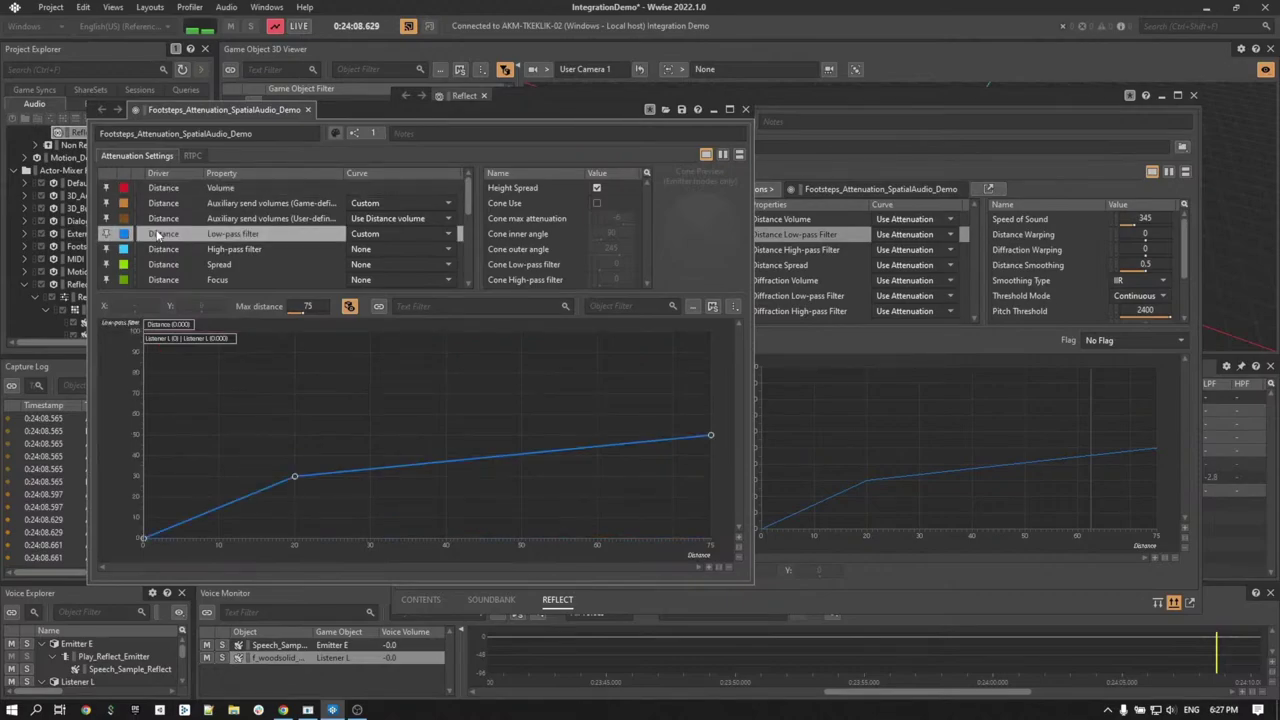
Step: Compare the distance volume curves of the Emitter and Footsteps attenuations in the Reflect effect, check the Footsteps curve in its own editor, and close that editor
left_click(771, 189)
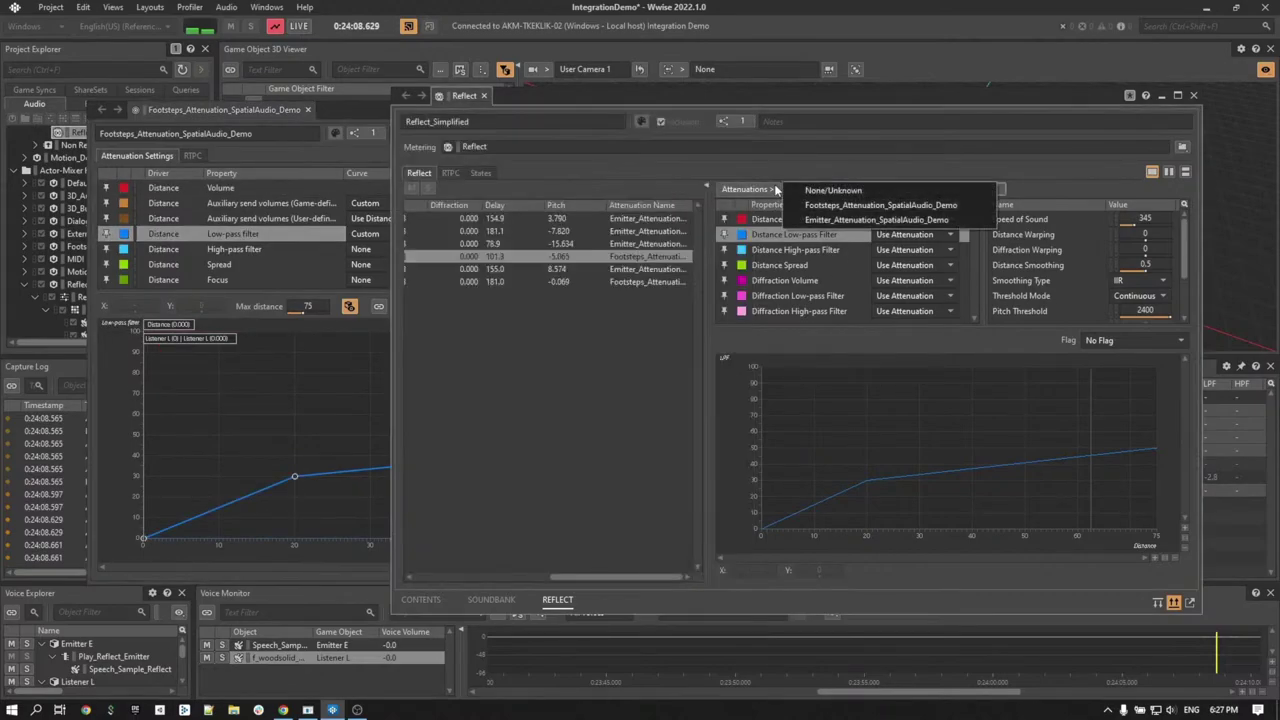
left_click(813, 218)
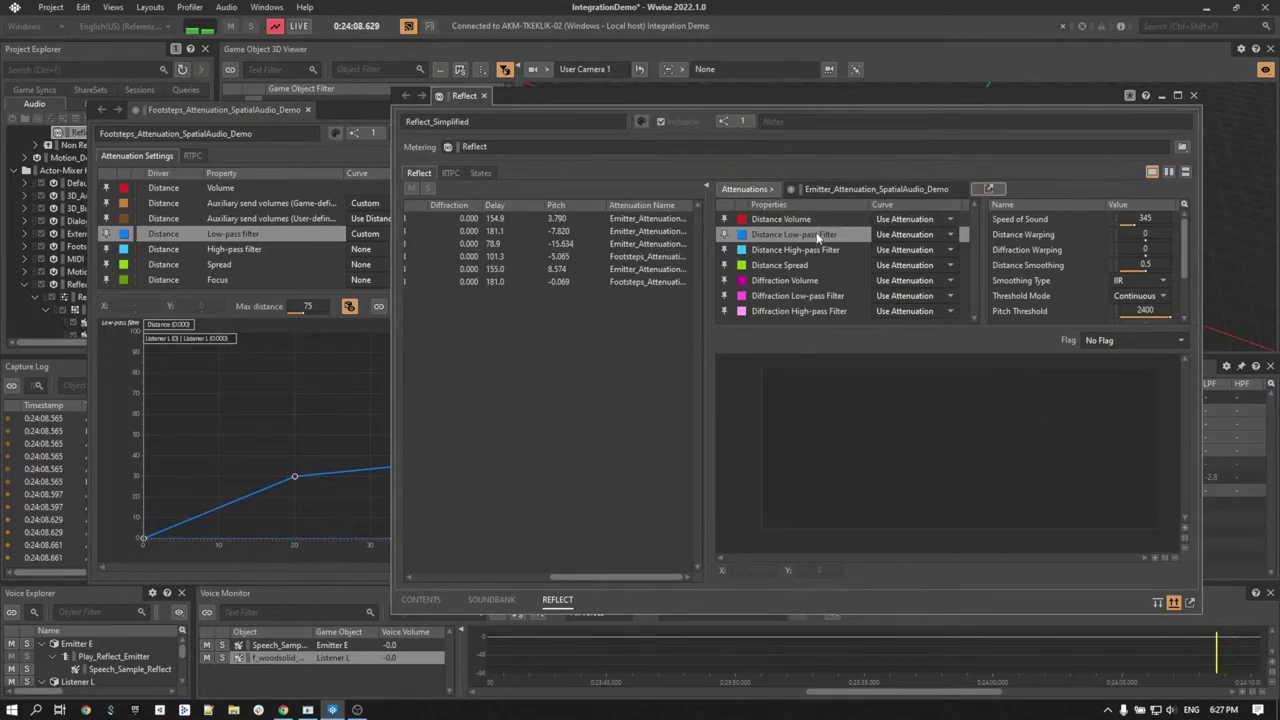
left_click(822, 220)
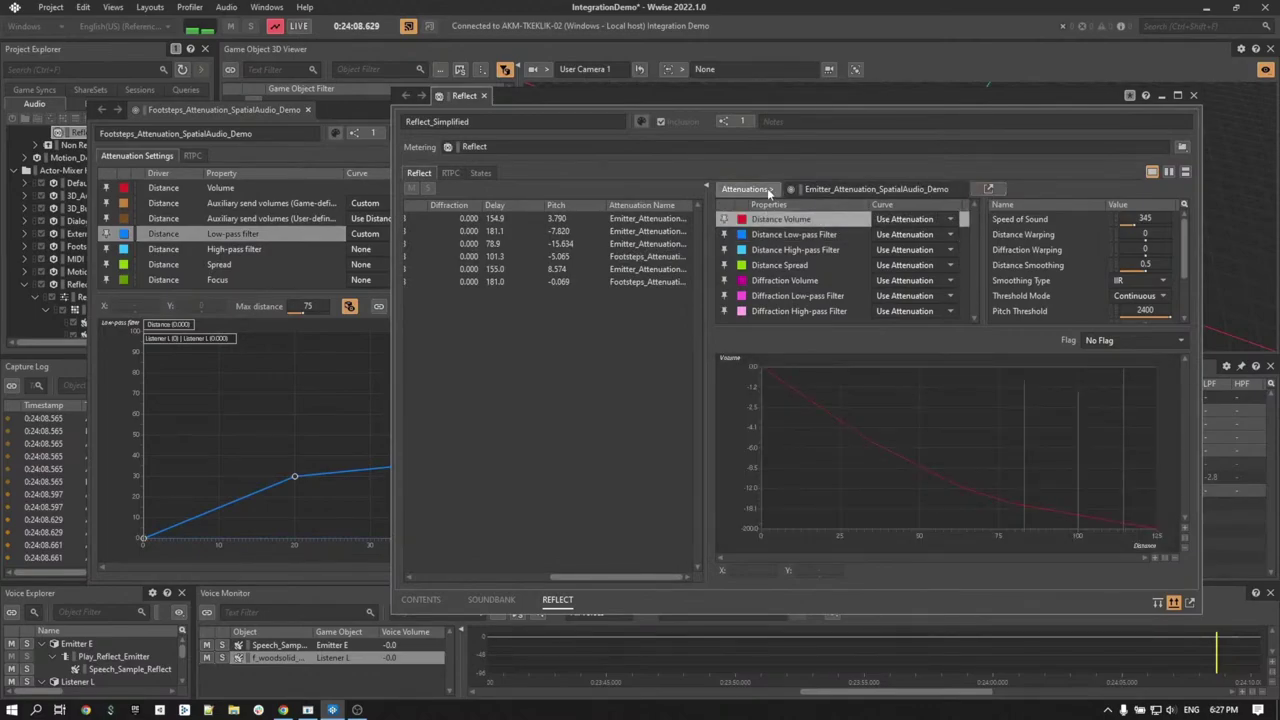
left_click(767, 188)
left_click(795, 203)
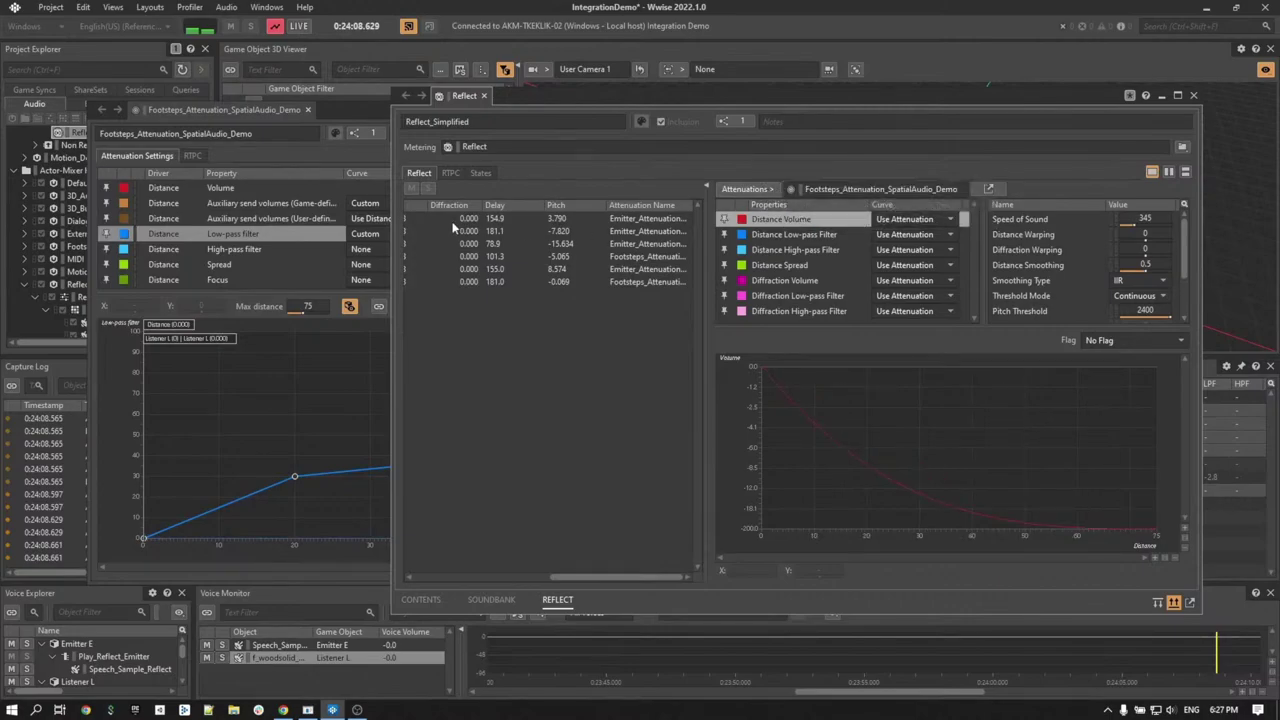
left_click(213, 194)
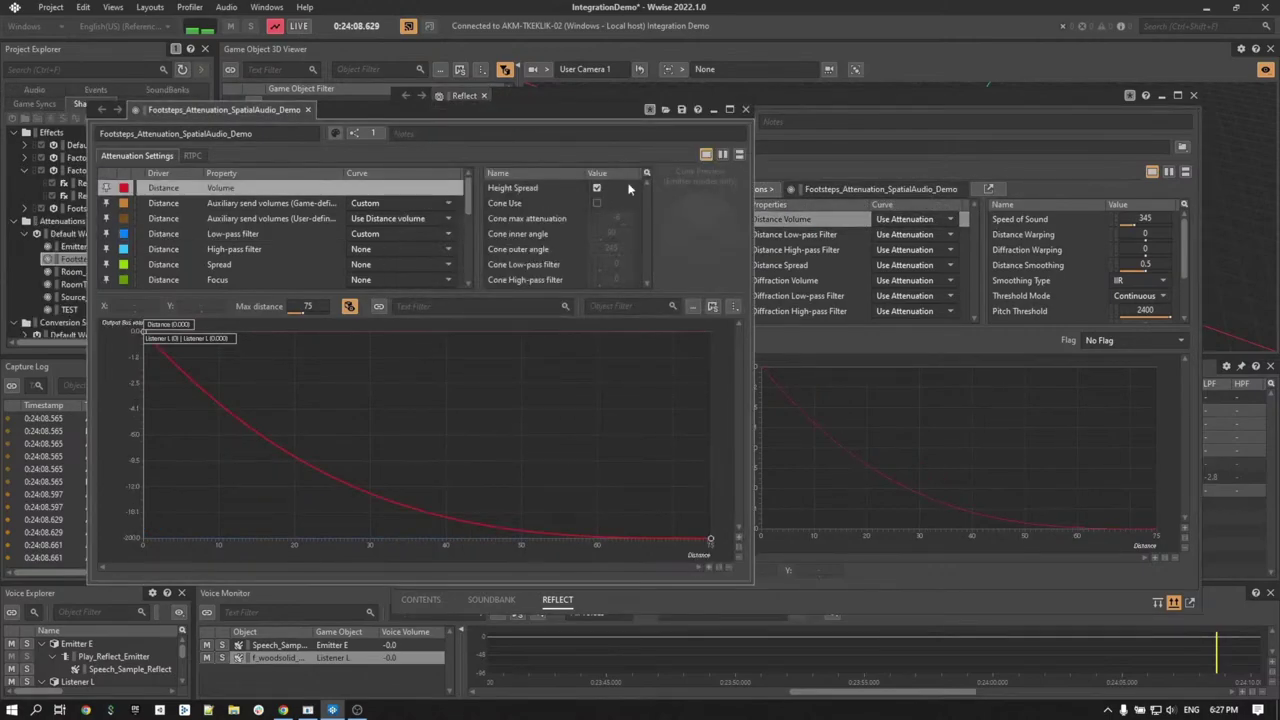
left_click(745, 109)
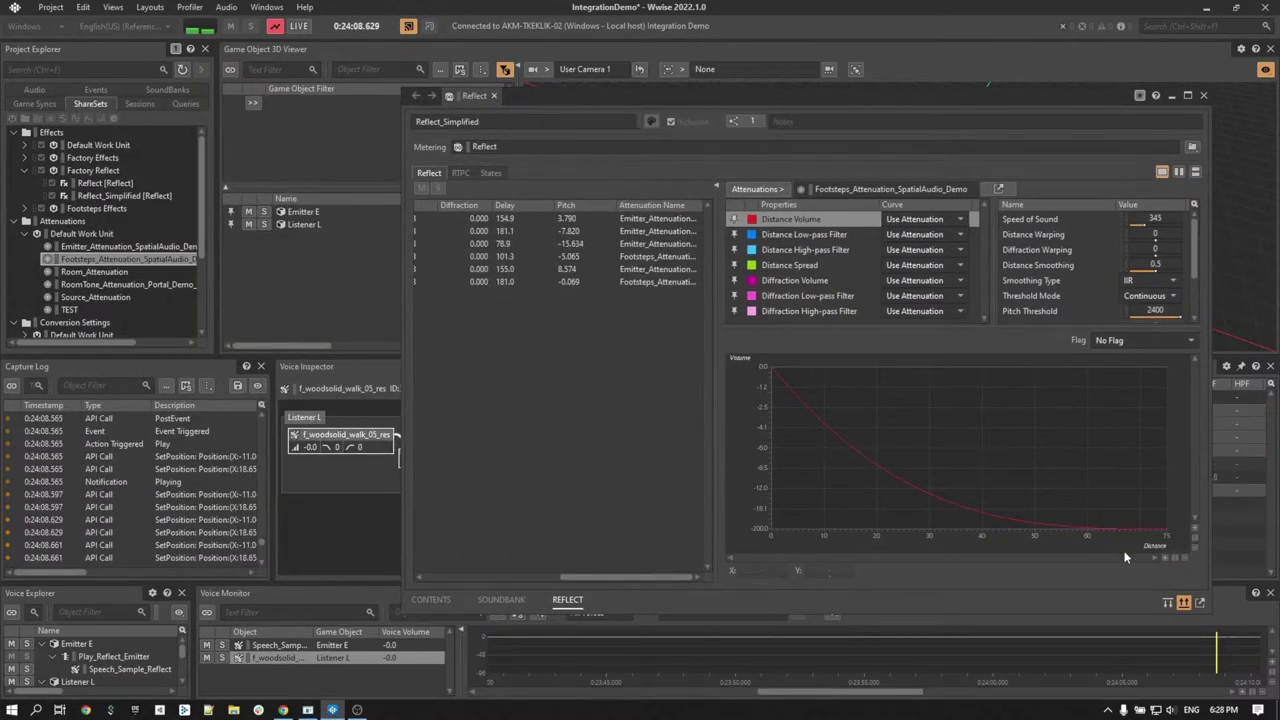
key("alt+Tab")
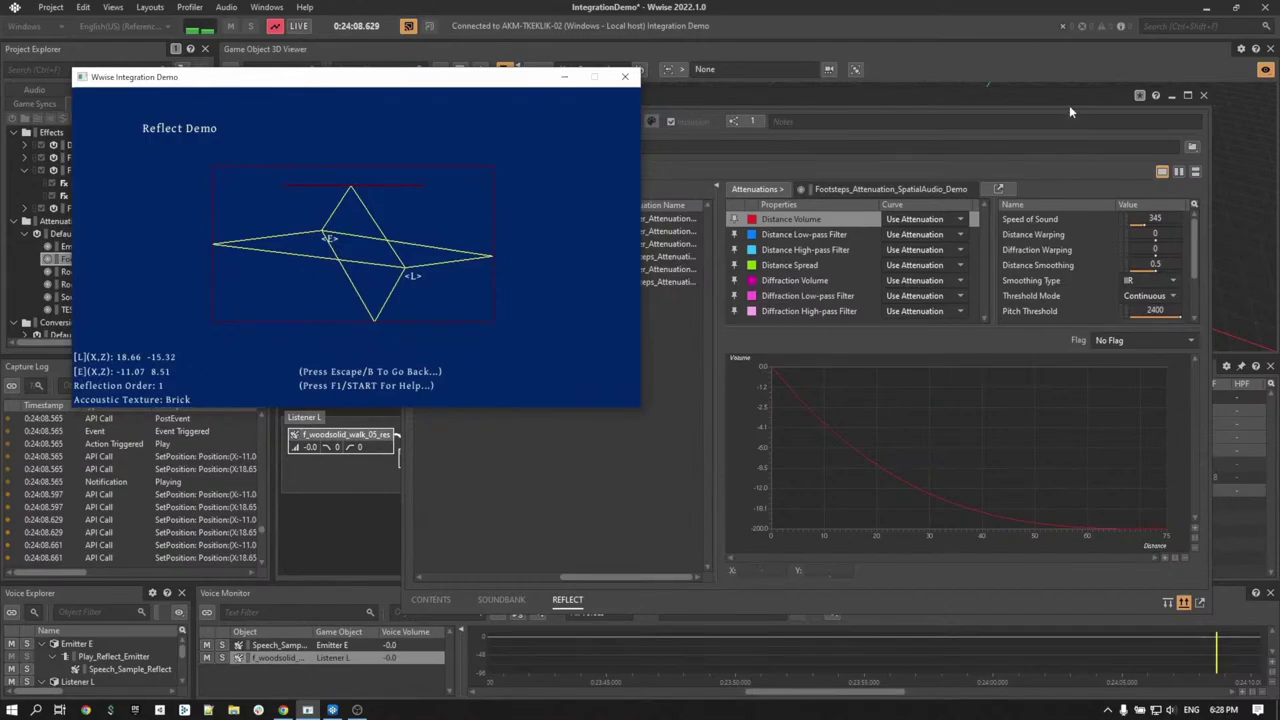
key("alt+Tab")
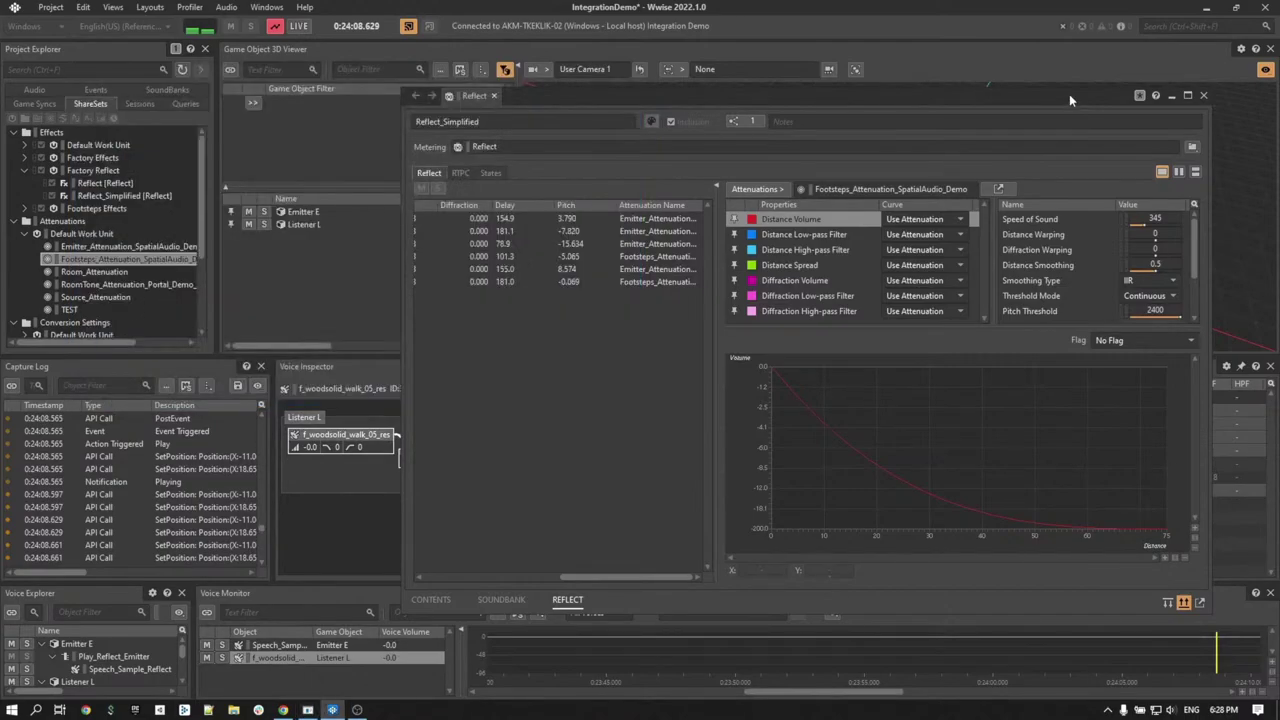
Step: Select the first Wall image source, try Distance Warping at -37.9 and -21.1, and reset it to 0
left_click(641, 218)
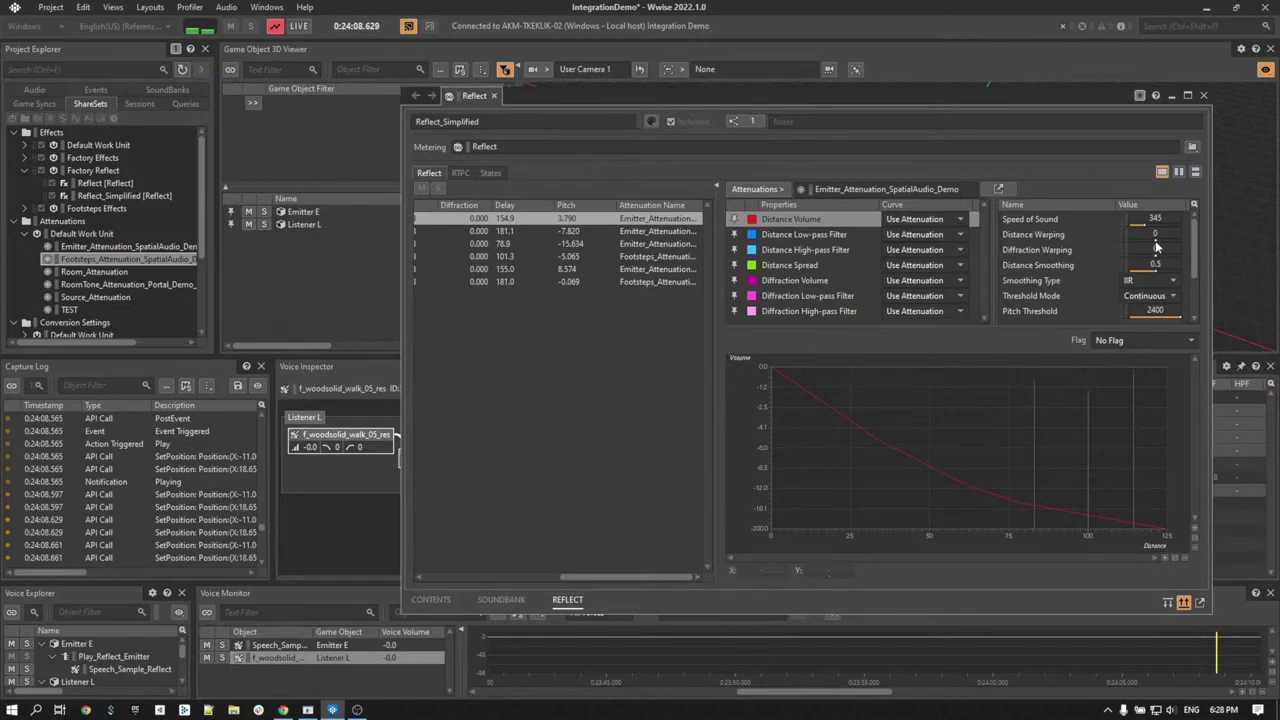
left_click(1155, 235)
mouse_move(1150, 250)
left_mouse_down()
mouse_move(1178, 250)
mouse_move(1129, 250)
left_mouse_up()
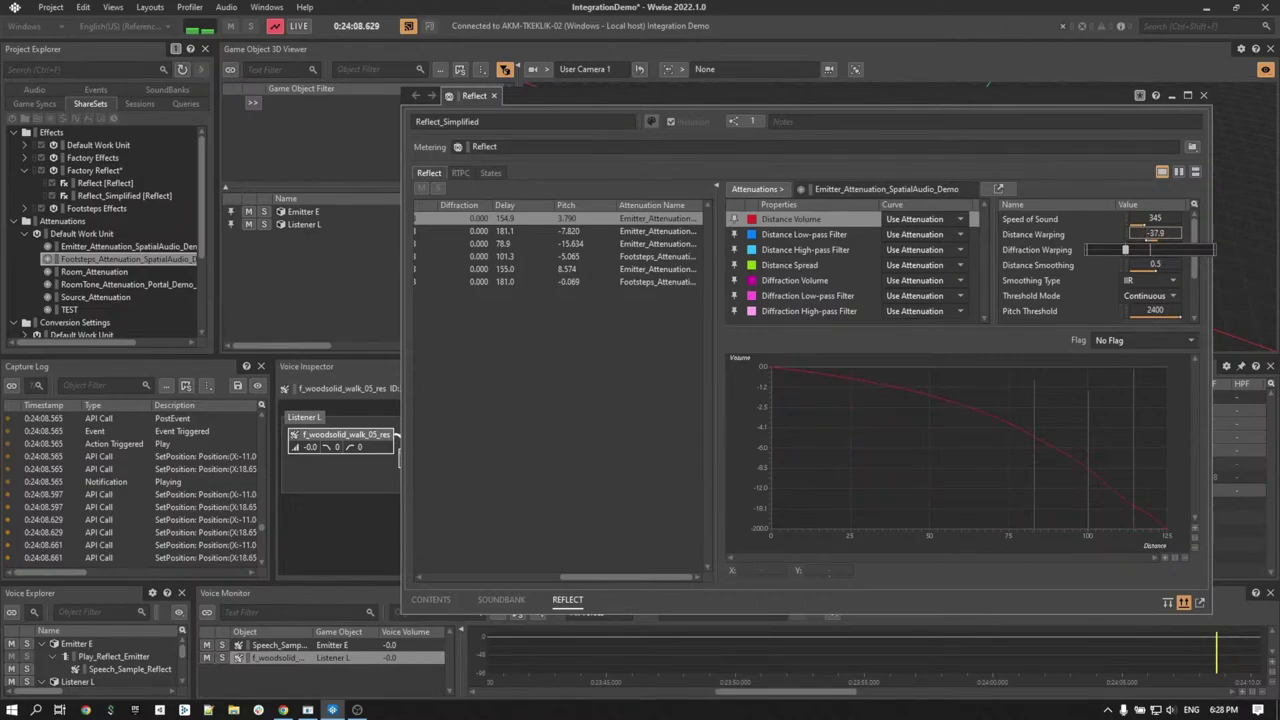
left_click_drag(1125, 249, 1138, 249)
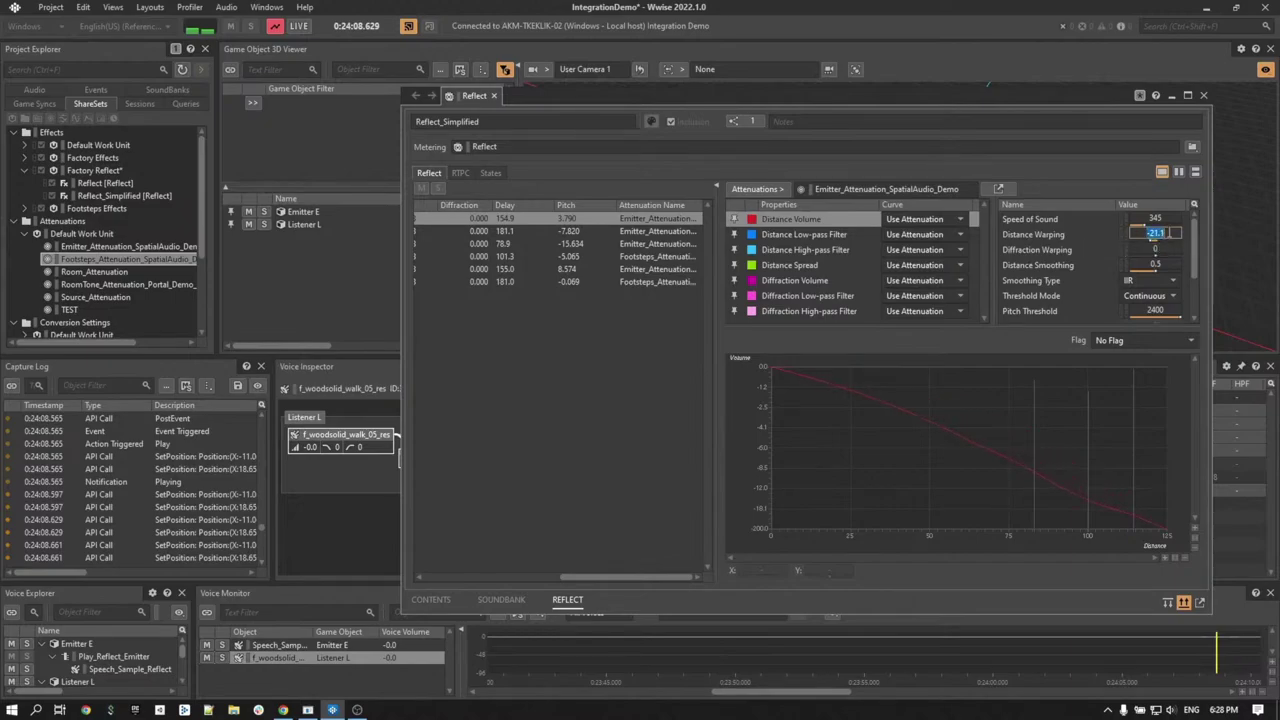
type("0")
key("Return")
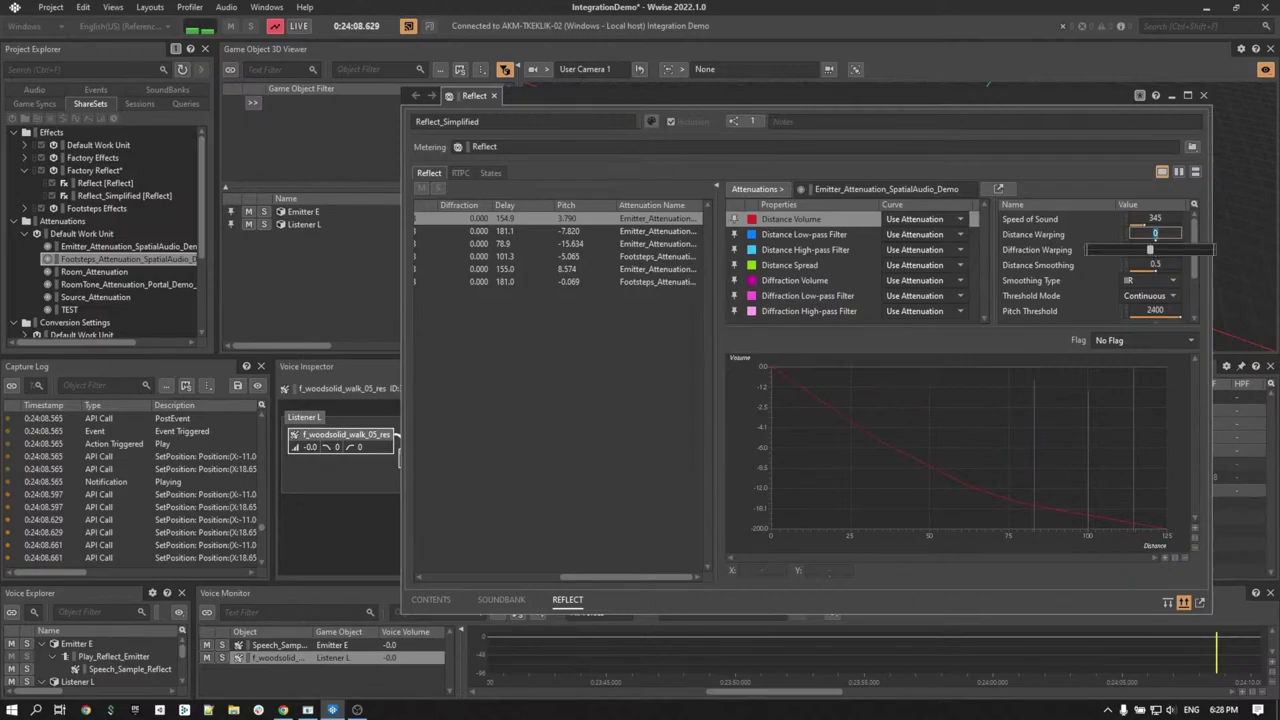
Step: Set Distance Warping to 34.7, and switch the Distance Low-pass Filter to a Custom curve and display it
left_click_drag(1150, 249, 1171, 249)
left_click(920, 234)
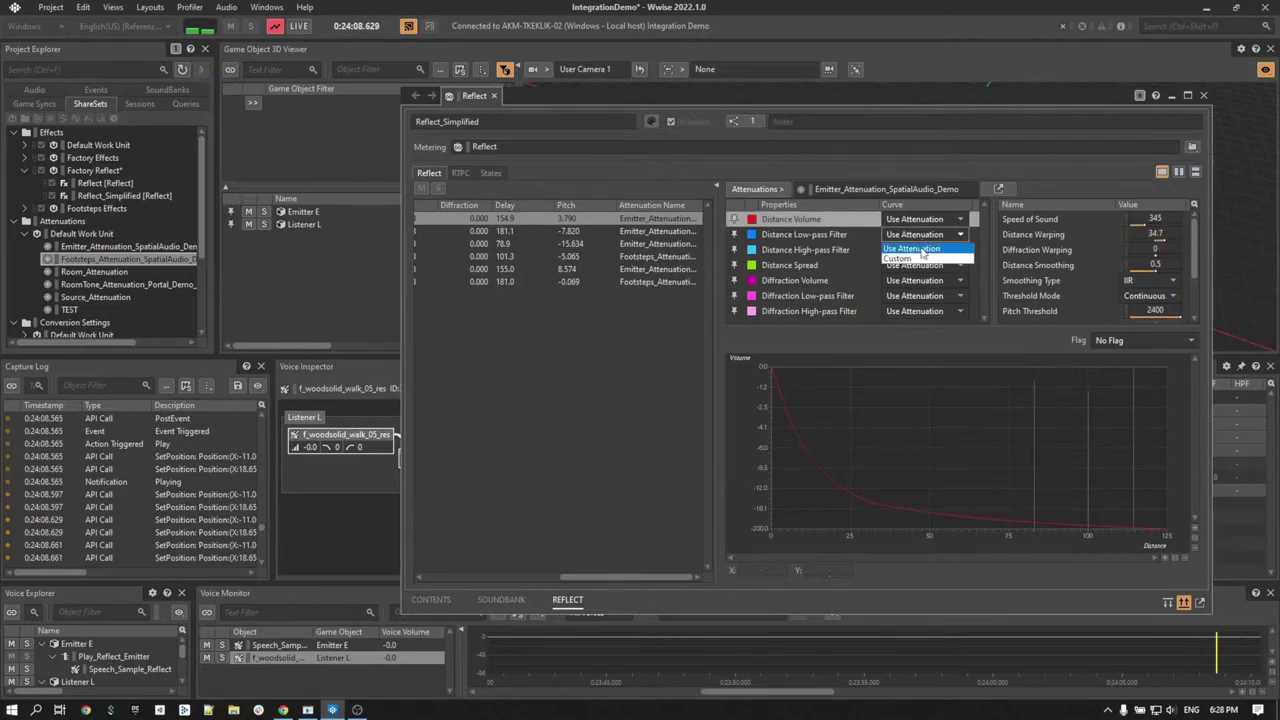
left_click(917, 259)
left_click(838, 235)
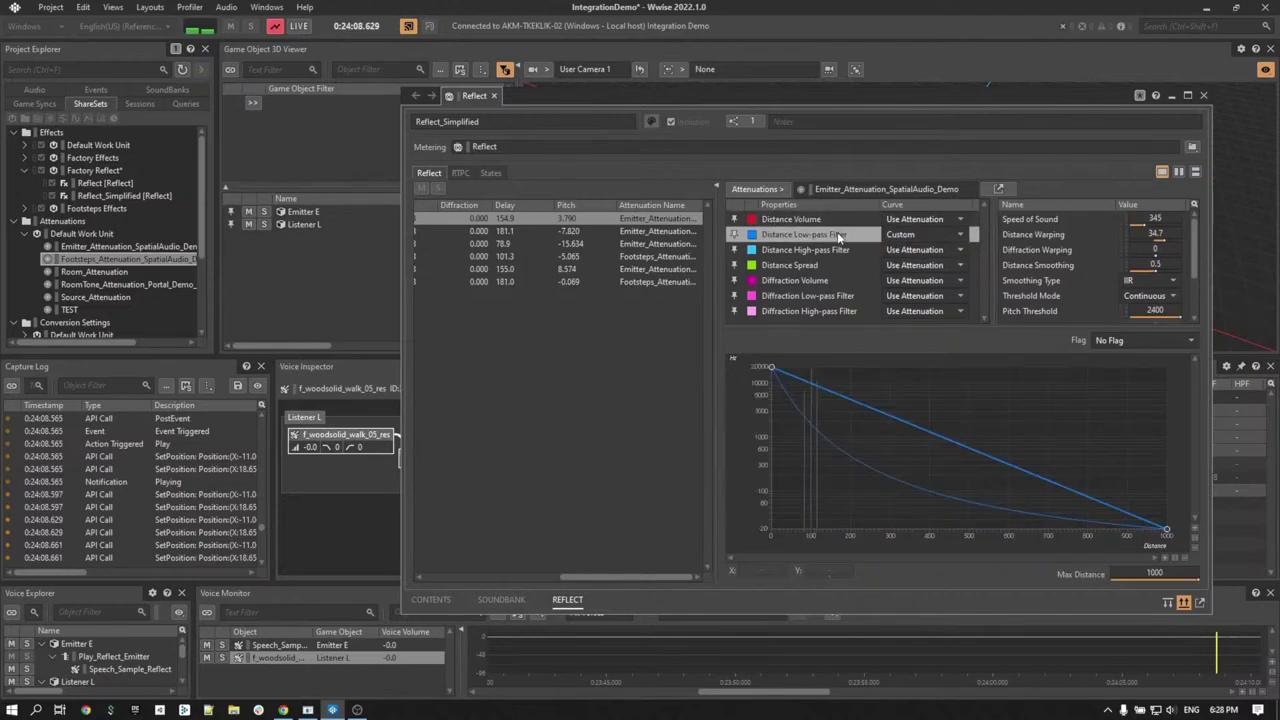
Step: Add a point at about distance 228 and 3248 Hz to the custom Distance Low-pass Filter curve, and set Distance Warping to 25.2
double_click(930, 435)
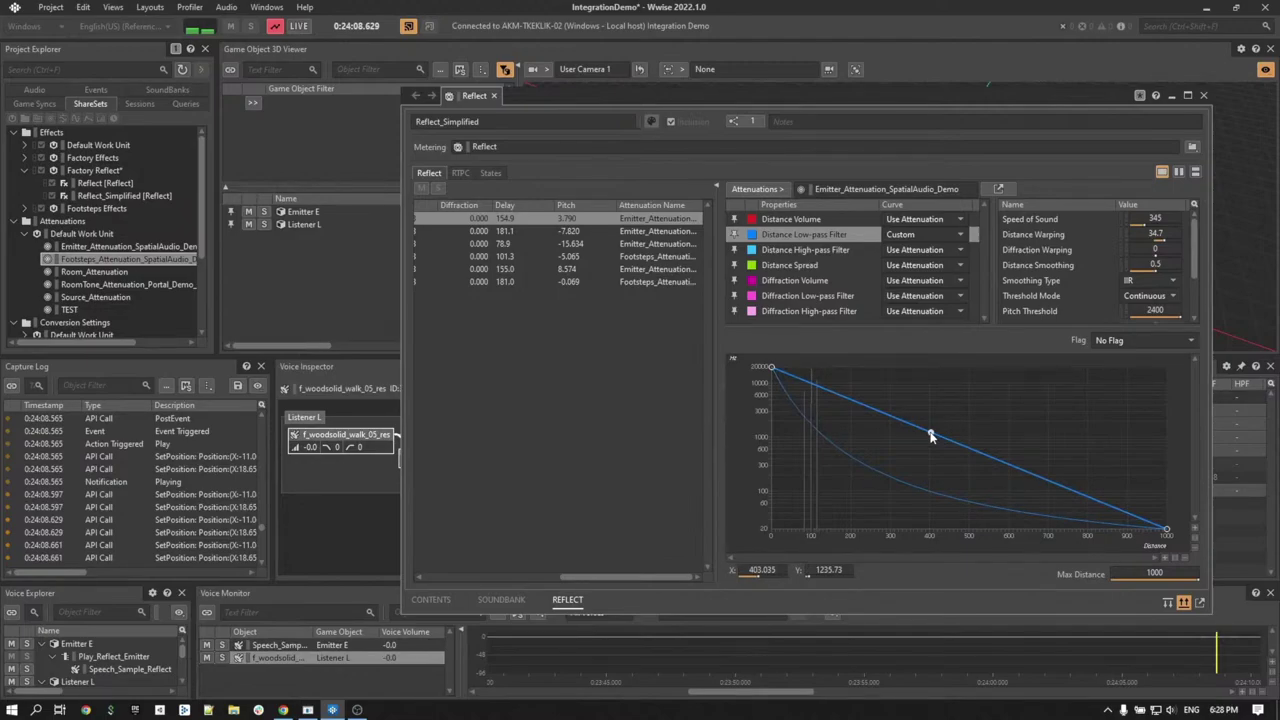
left_click_drag(930, 435, 862, 414)
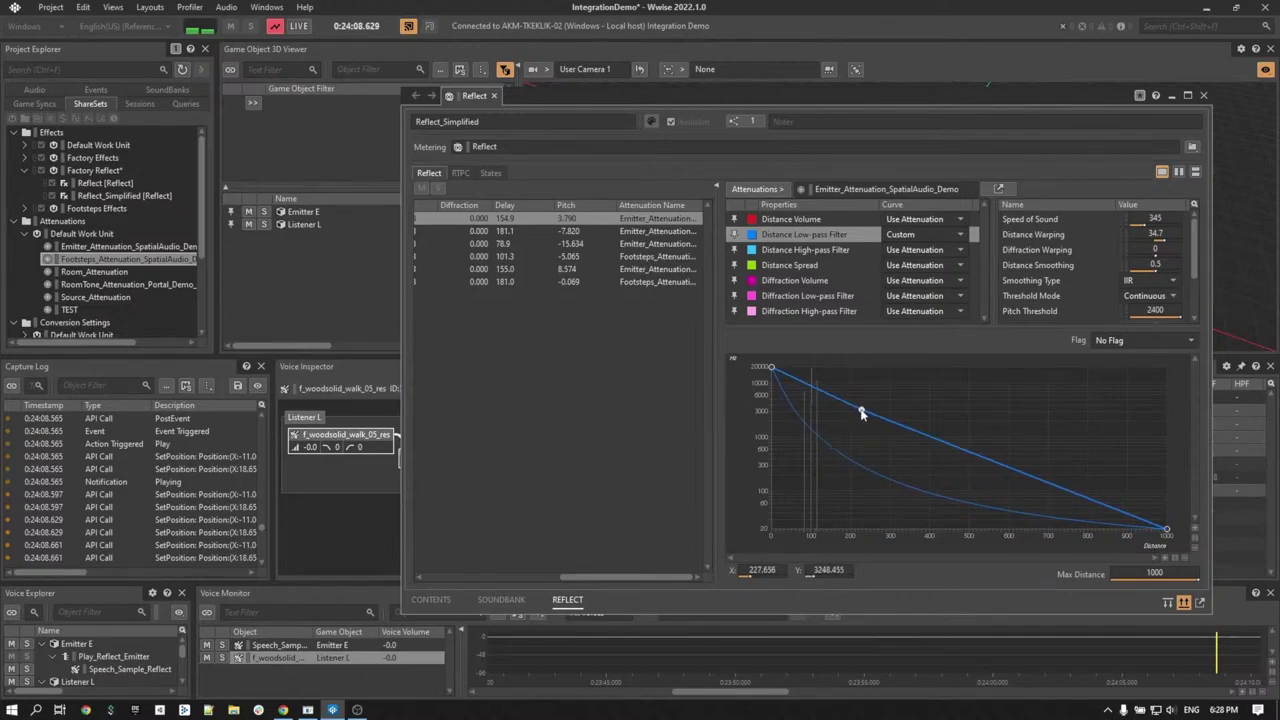
left_click(1158, 236)
left_click_drag(1171, 250, 1165, 250)
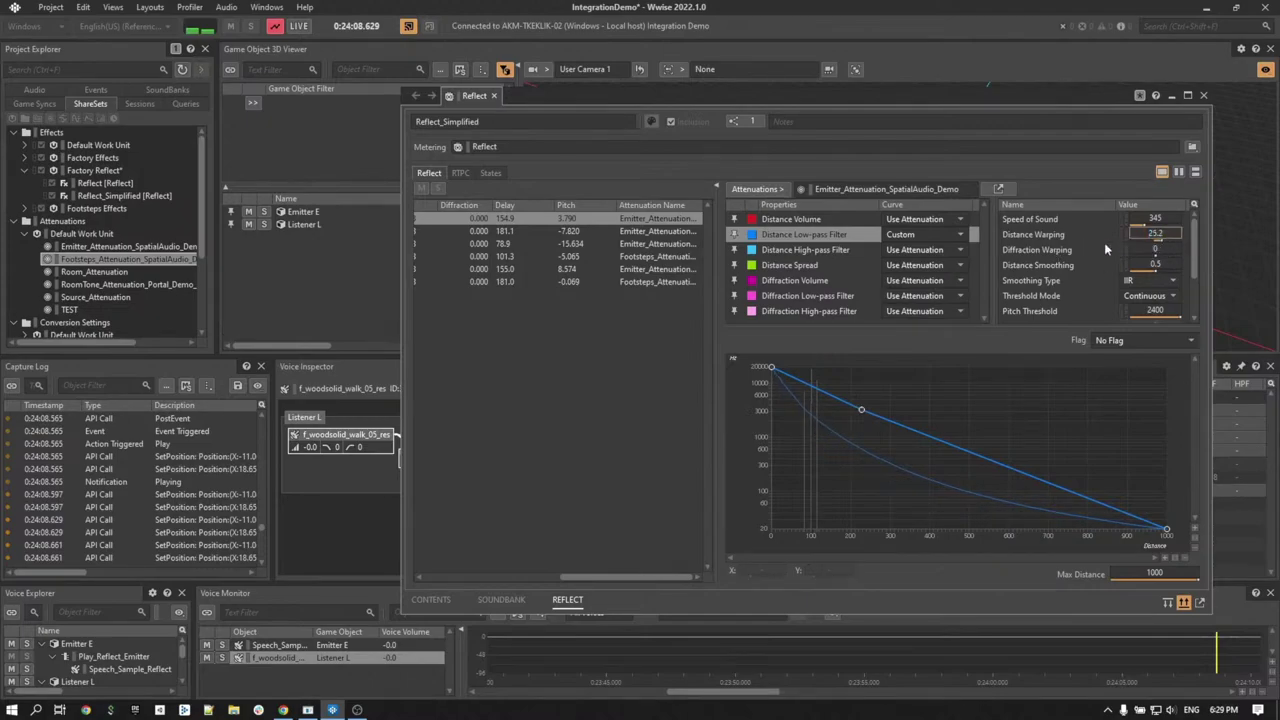
left_click(853, 220)
left_click(853, 235)
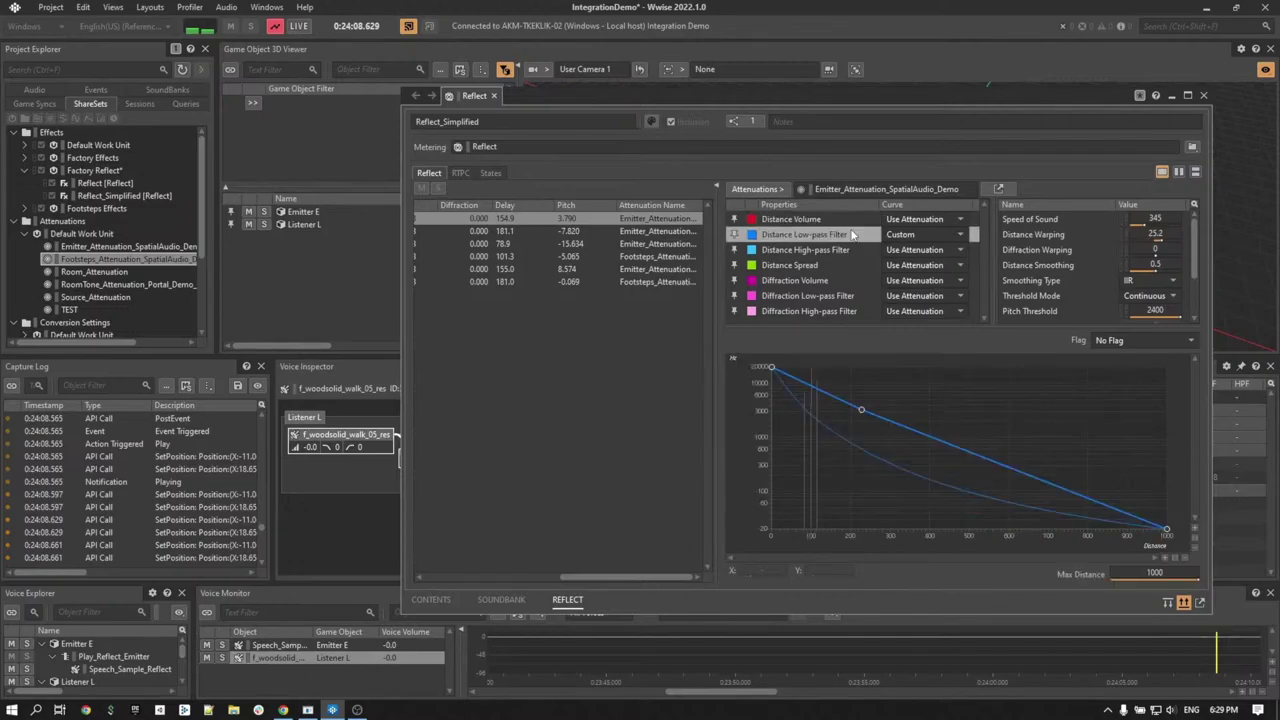
Step: Try Diffraction Warping at 100 and -54.7 while viewing the Diffraction Volume and Diffraction Low-pass Filter curves, and reset it to 0
left_click(845, 281)
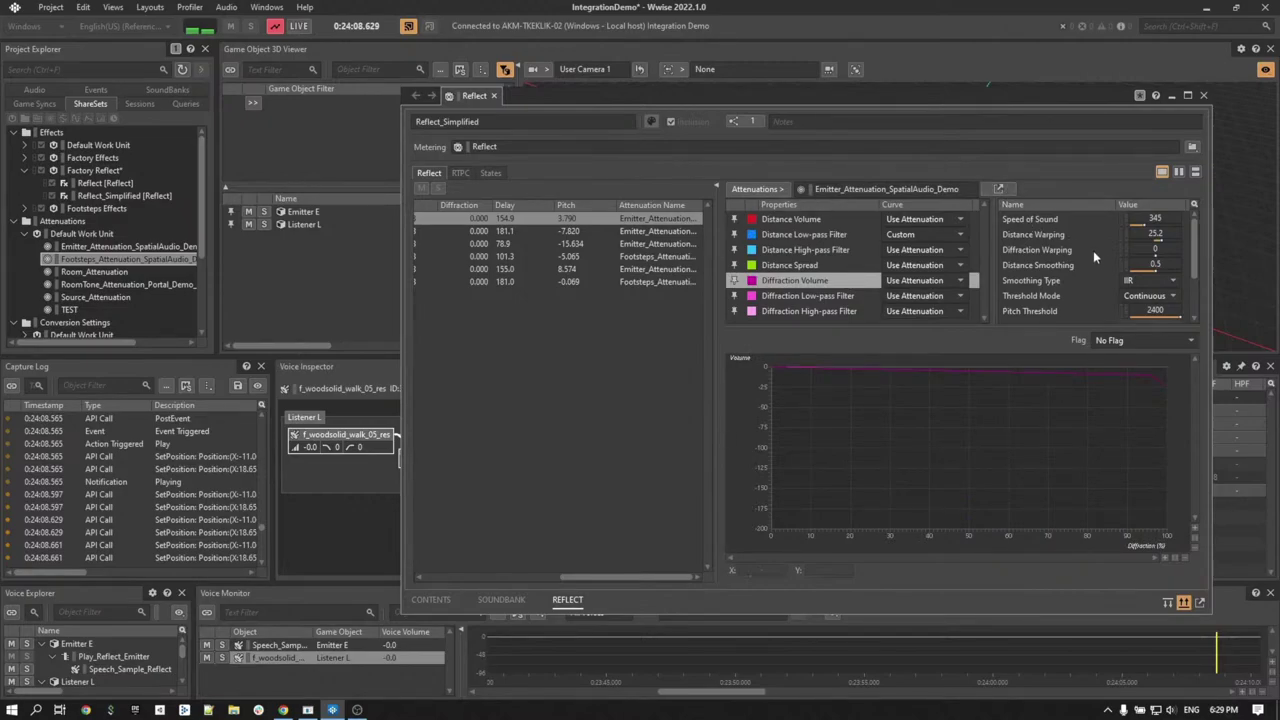
left_click(1155, 250)
left_click_drag(1149, 265, 1214, 265)
left_click(850, 296)
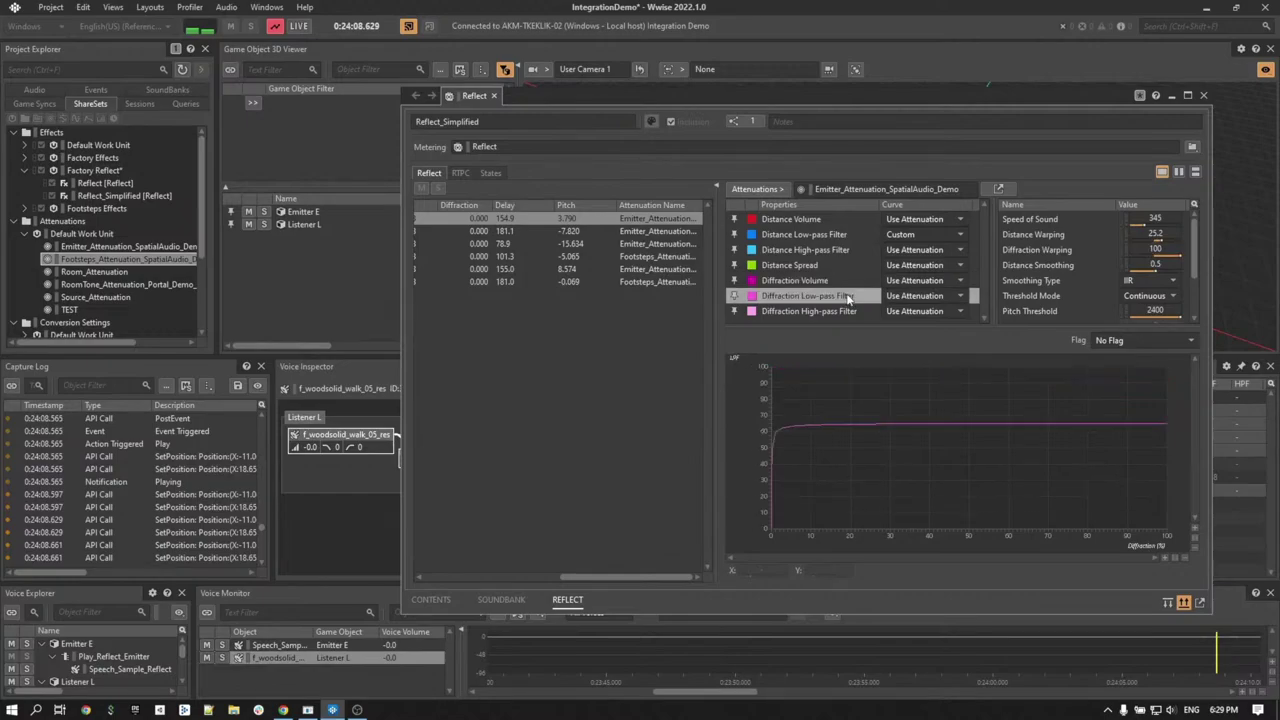
left_click(1165, 250)
left_click_drag(1212, 265, 1120, 265)
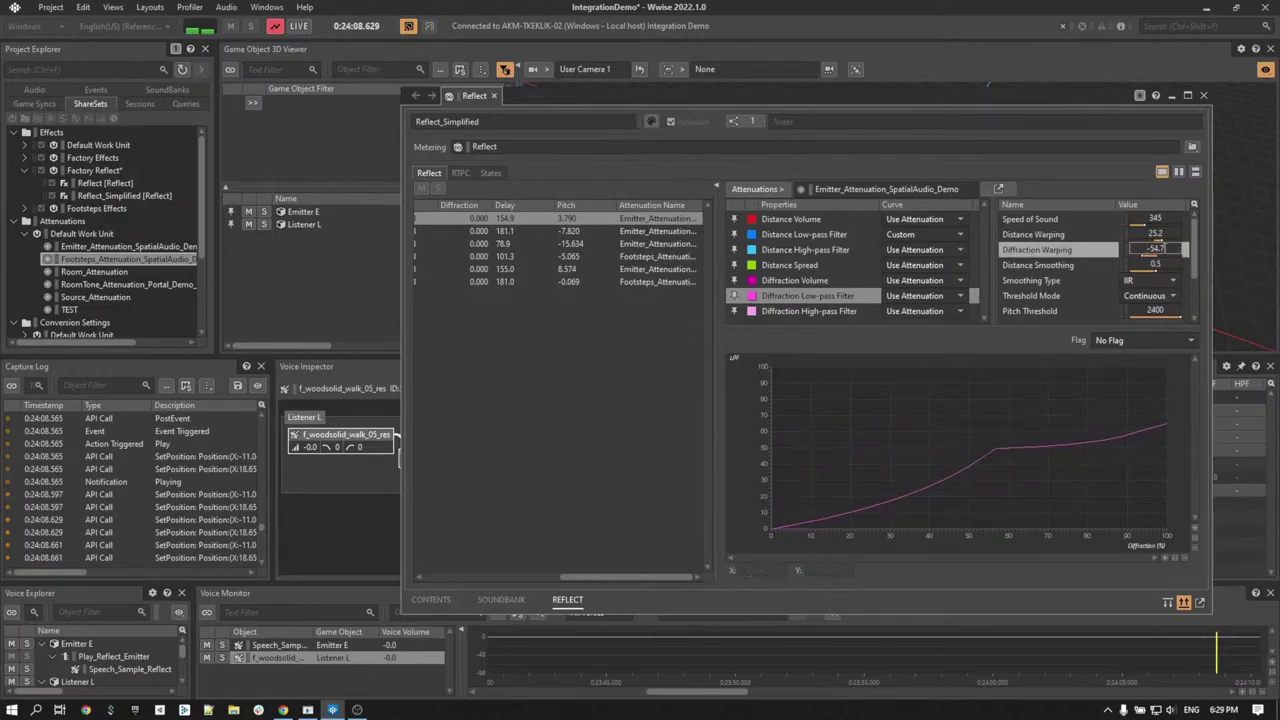
type("0")
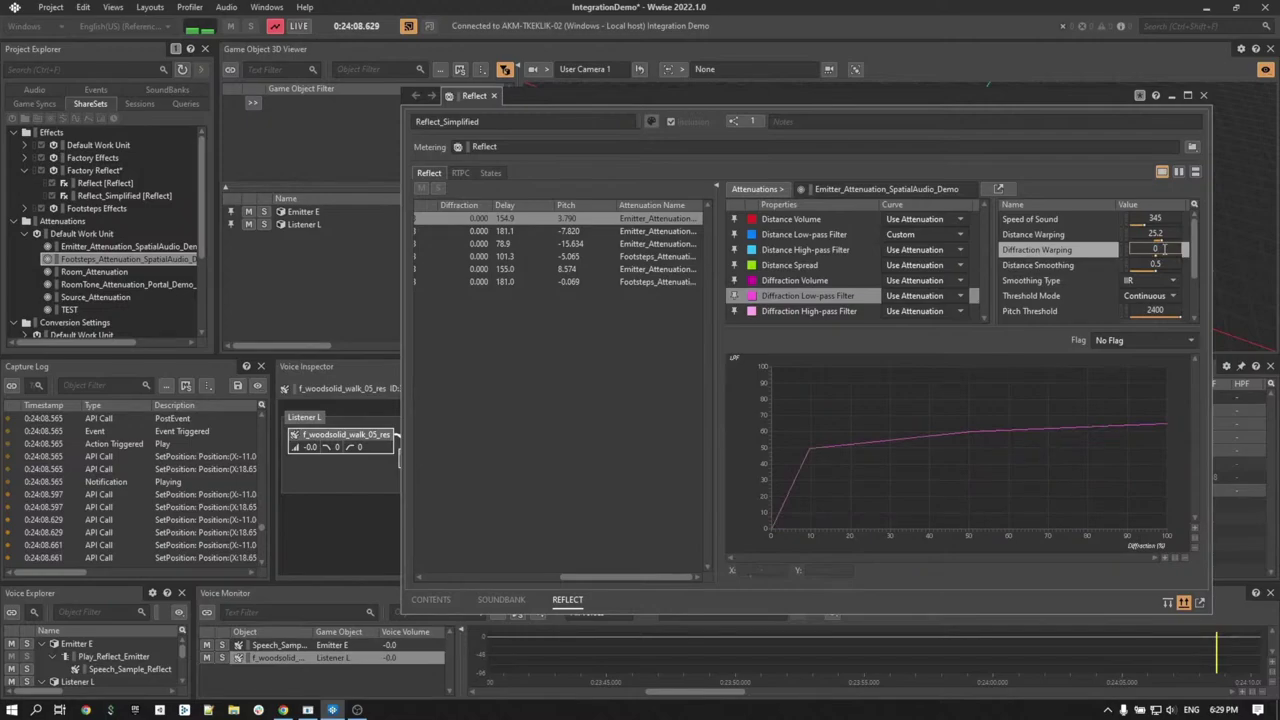
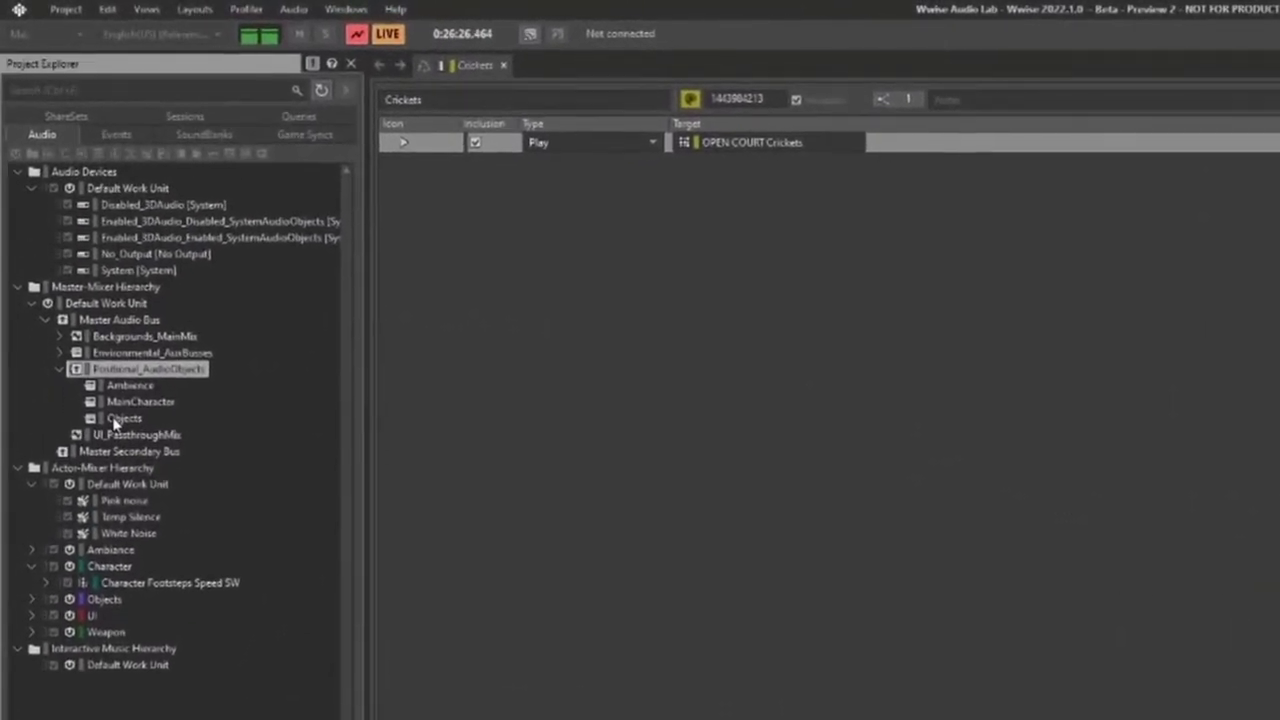
Step: In the Wwise Audio Lab project, inspect the effect slots of the Objects, Positional_AudioObjects and Master Audio Bus busses
left_click(66, 244)
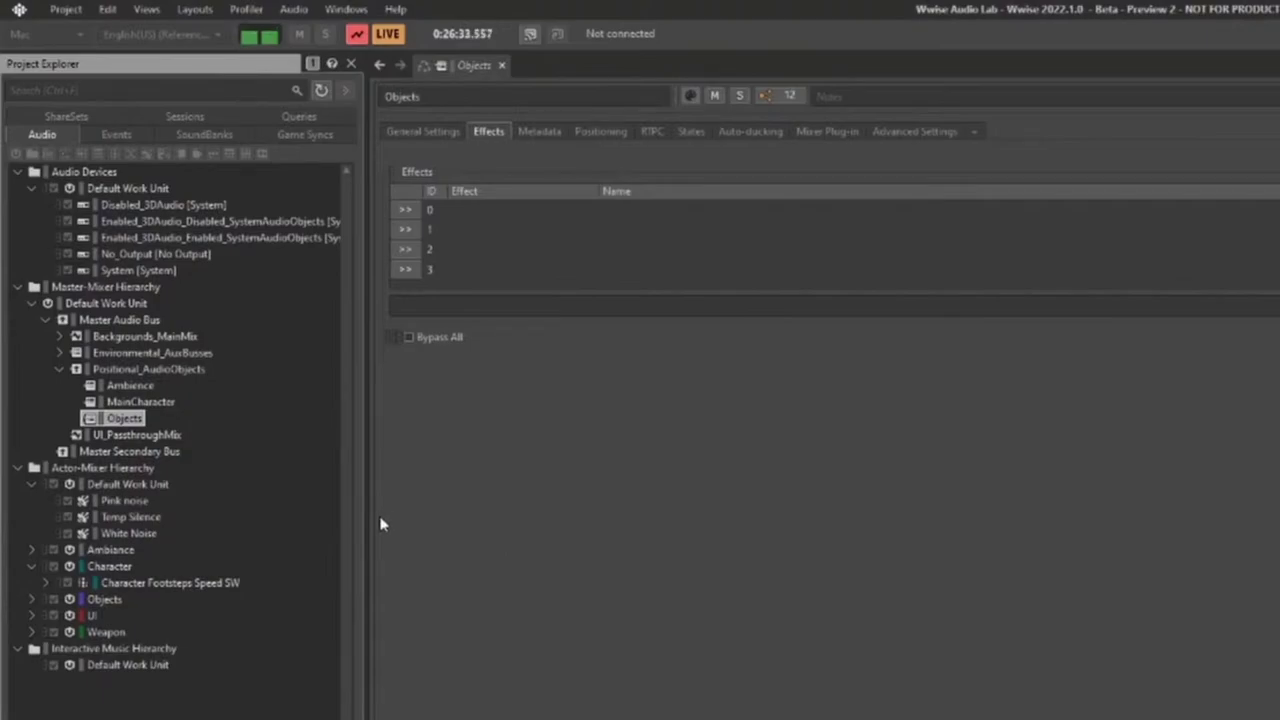
left_click(119, 371)
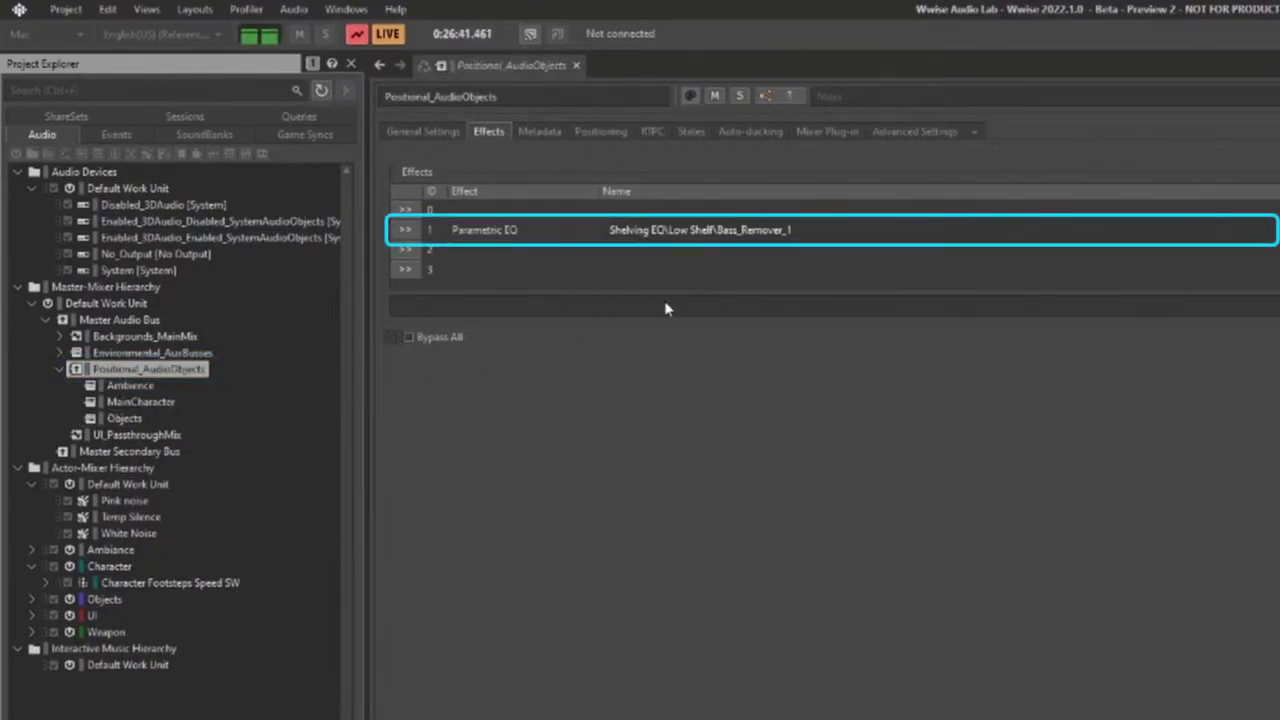
left_click(119, 320)
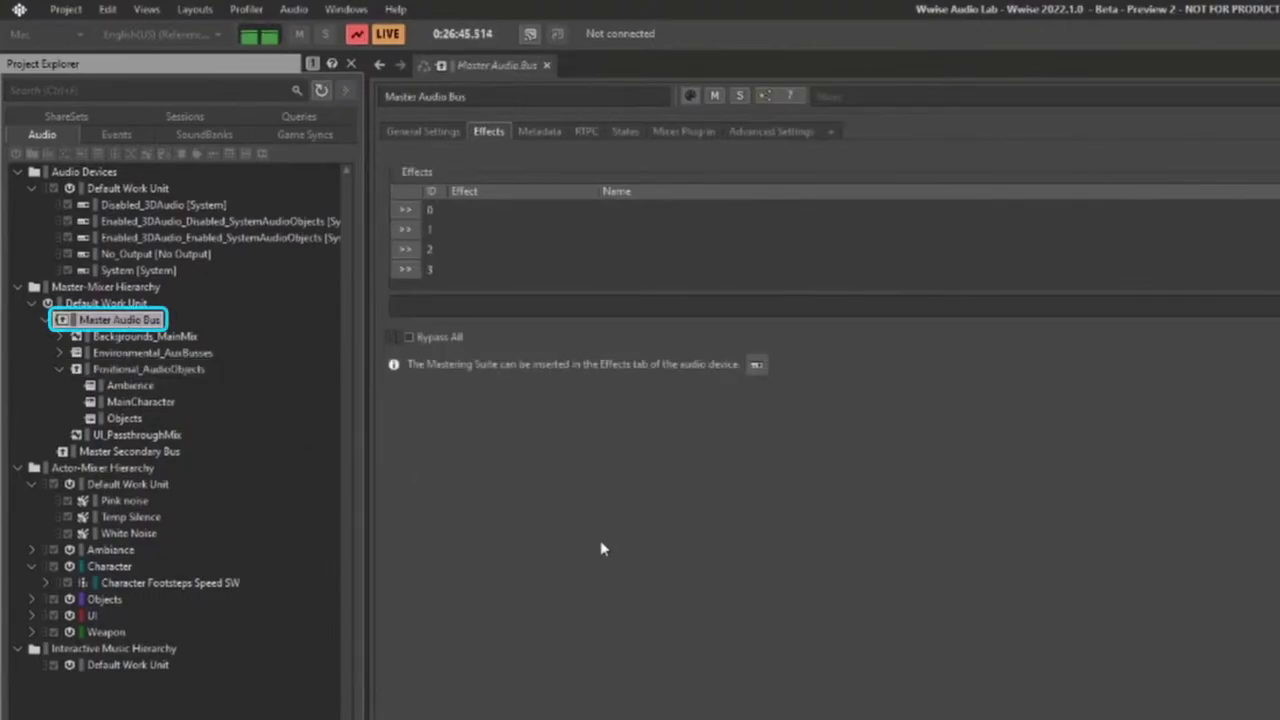
Step: Show the Profiler layout and set the Windows spatial sound format to Dolby Atmos for Headphones
key("F6")
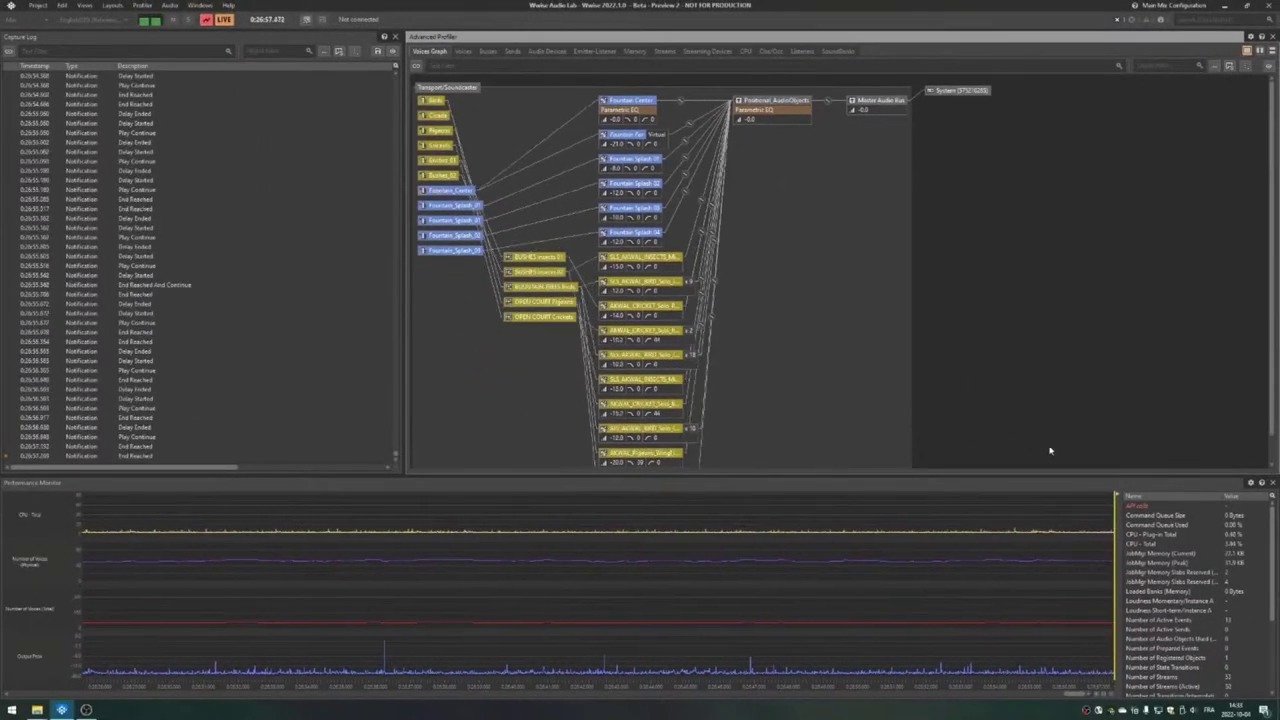
right_click(1147, 710)
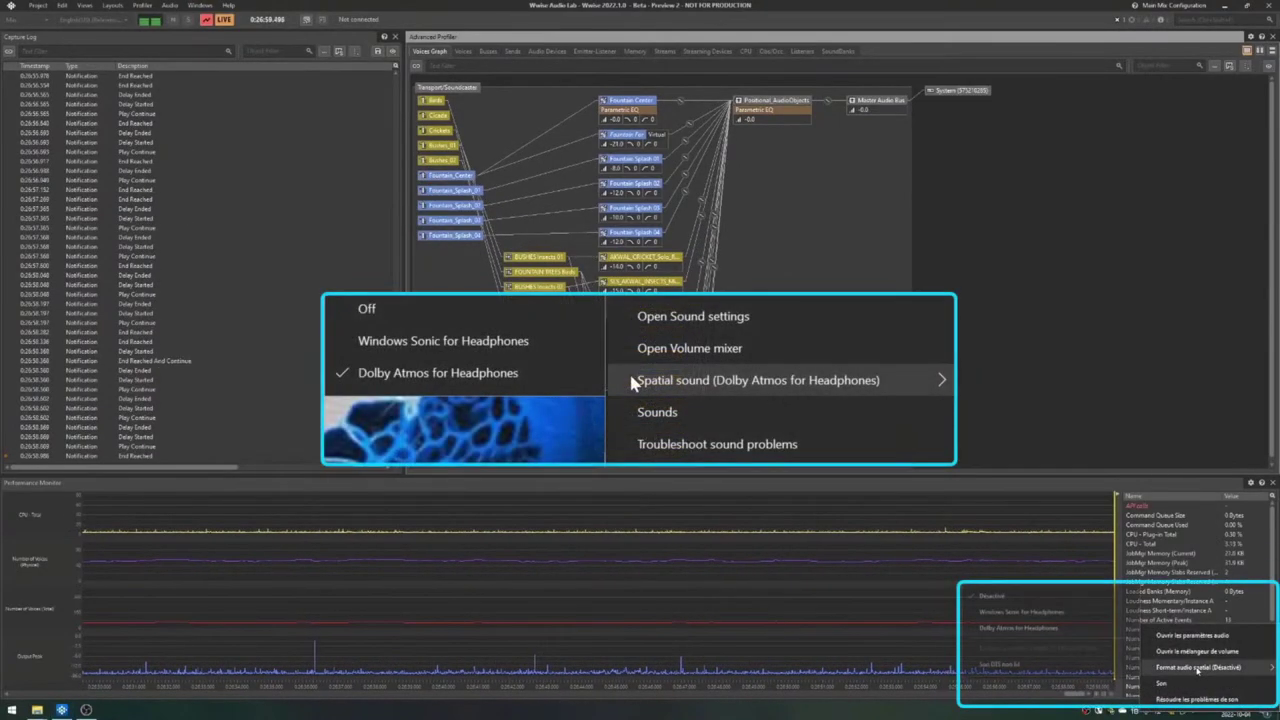
left_click(1025, 629)
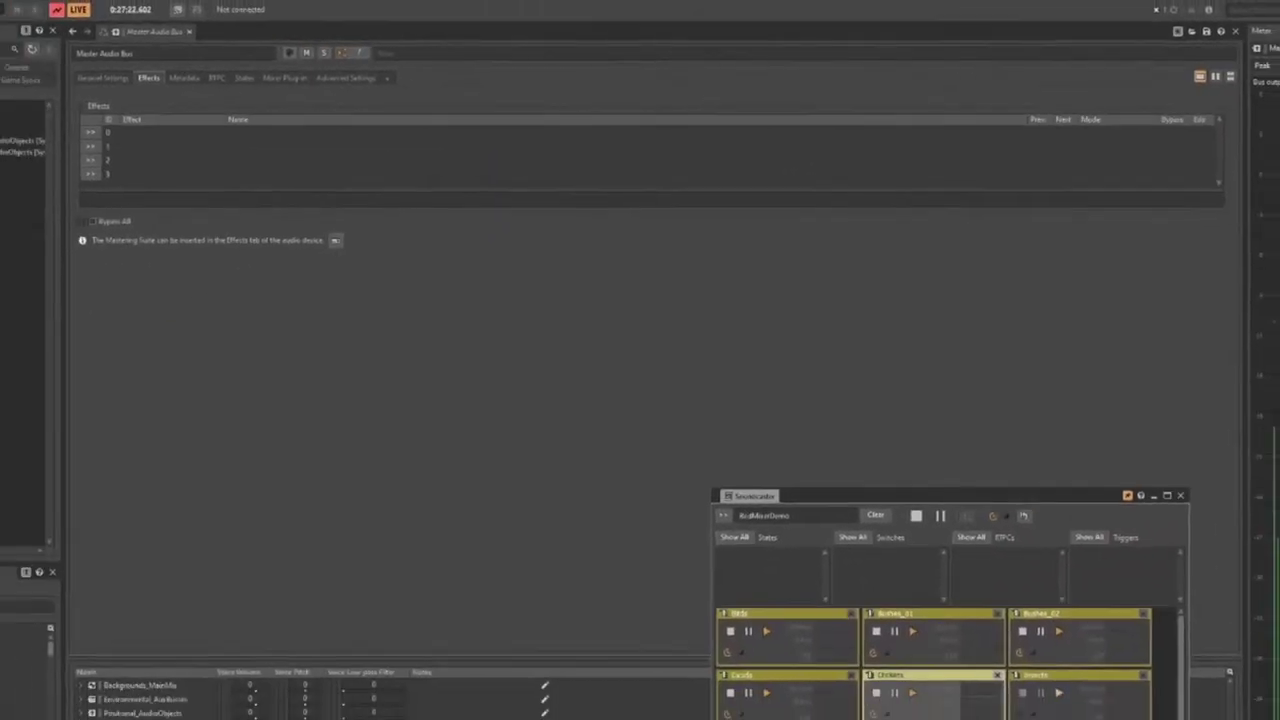
Step: Check the general settings of the Positional_AudioObjects bus and the System Audio Objects Used entry of the System audio device
left_click(90, 213)
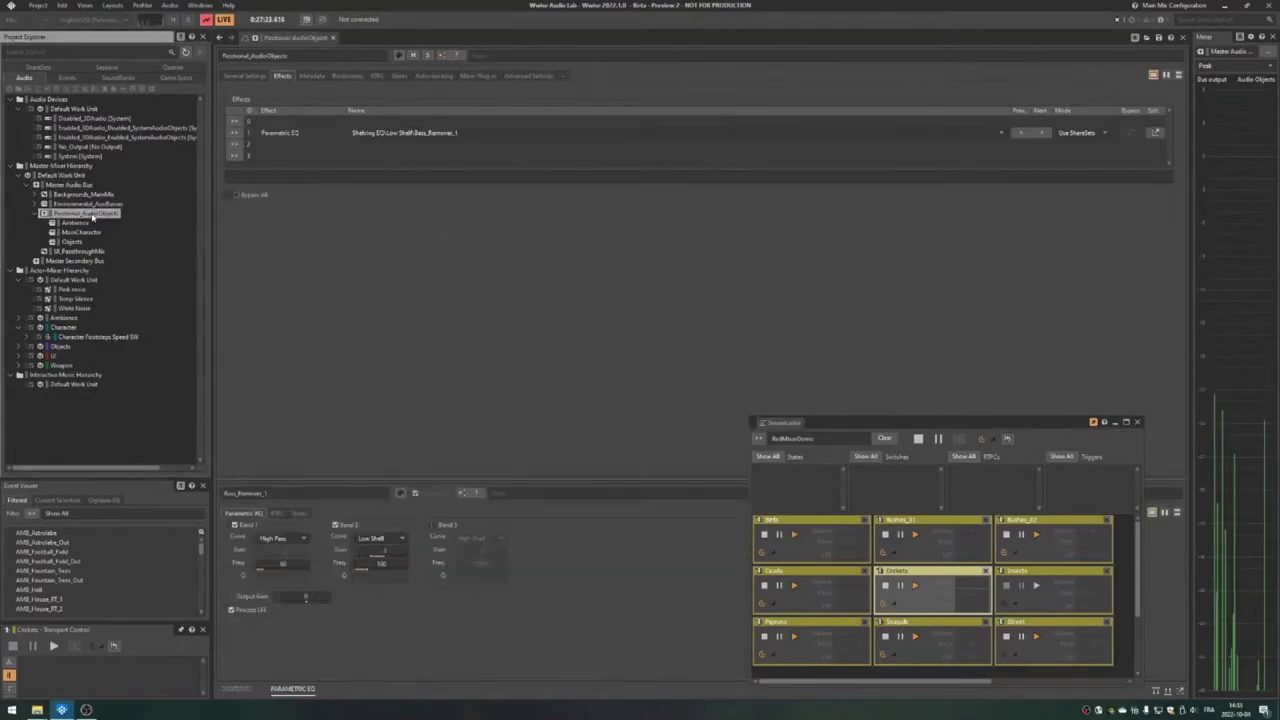
left_click(244, 75)
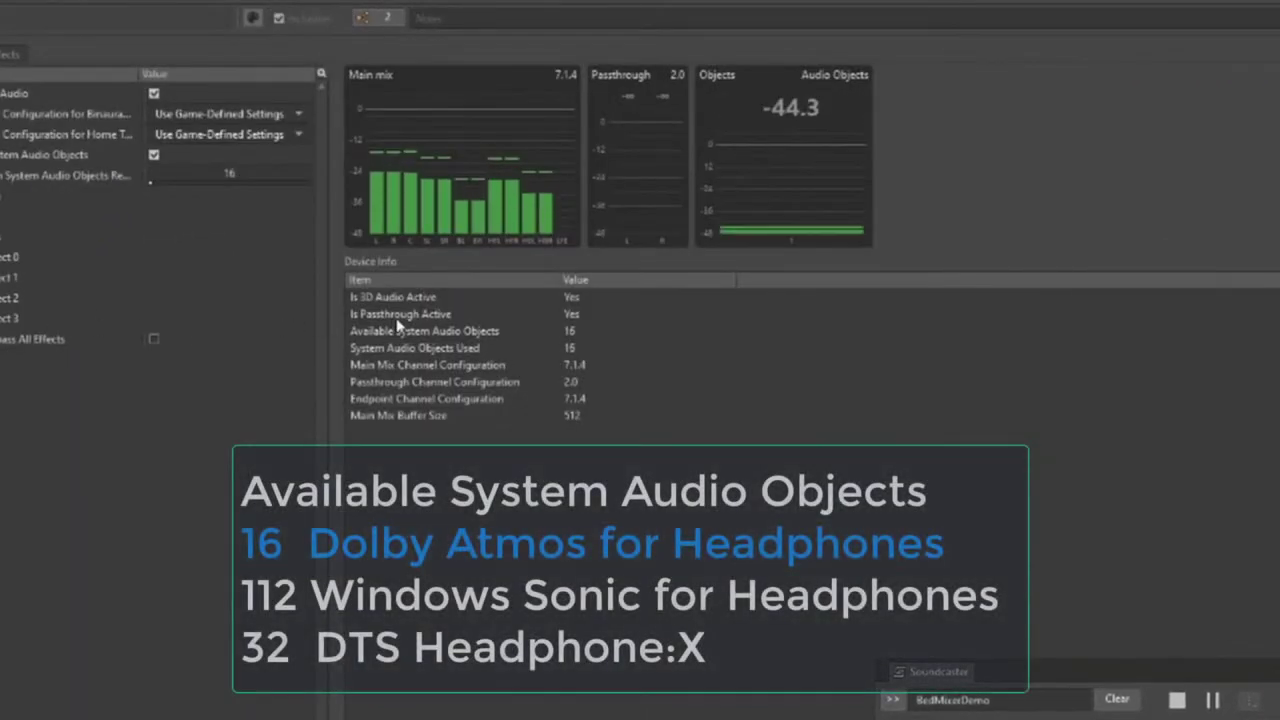
left_click(528, 350)
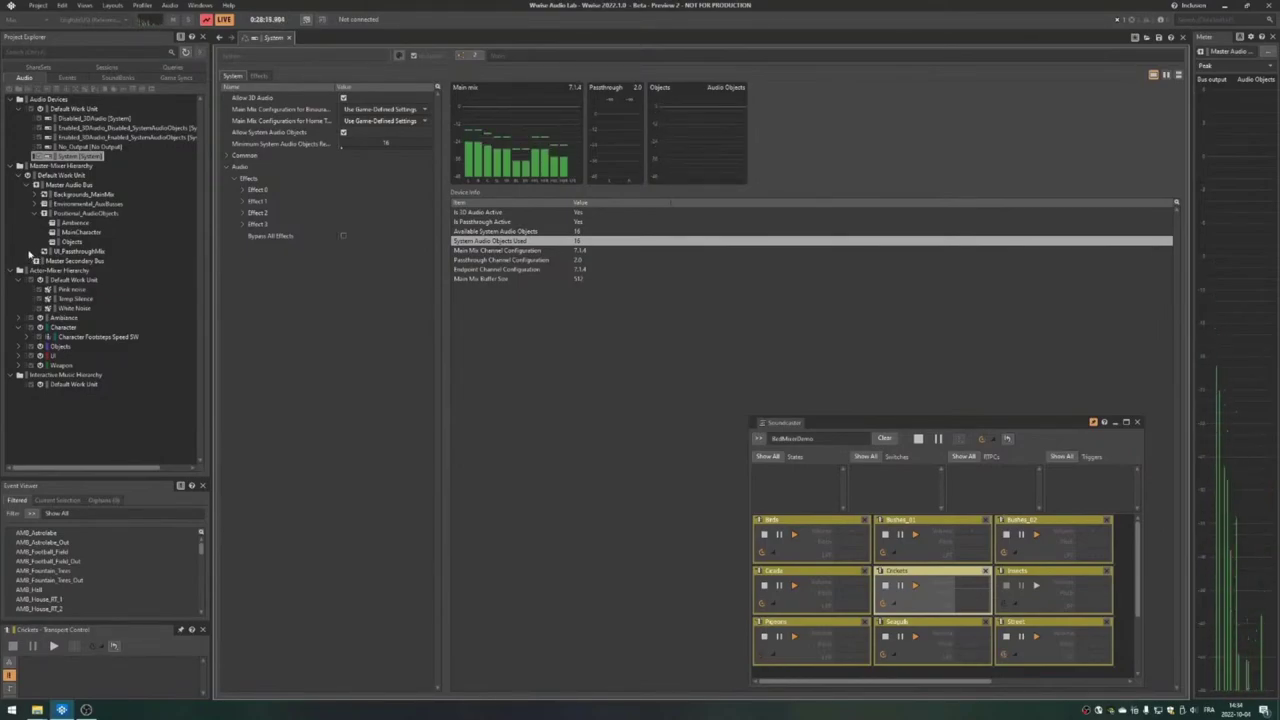
Step: Insert the 3D Audio Bed Mixer effect with the beds_only ShareSet into effect slot 0 of the Positional_AudioObjects bus
left_click(72, 214)
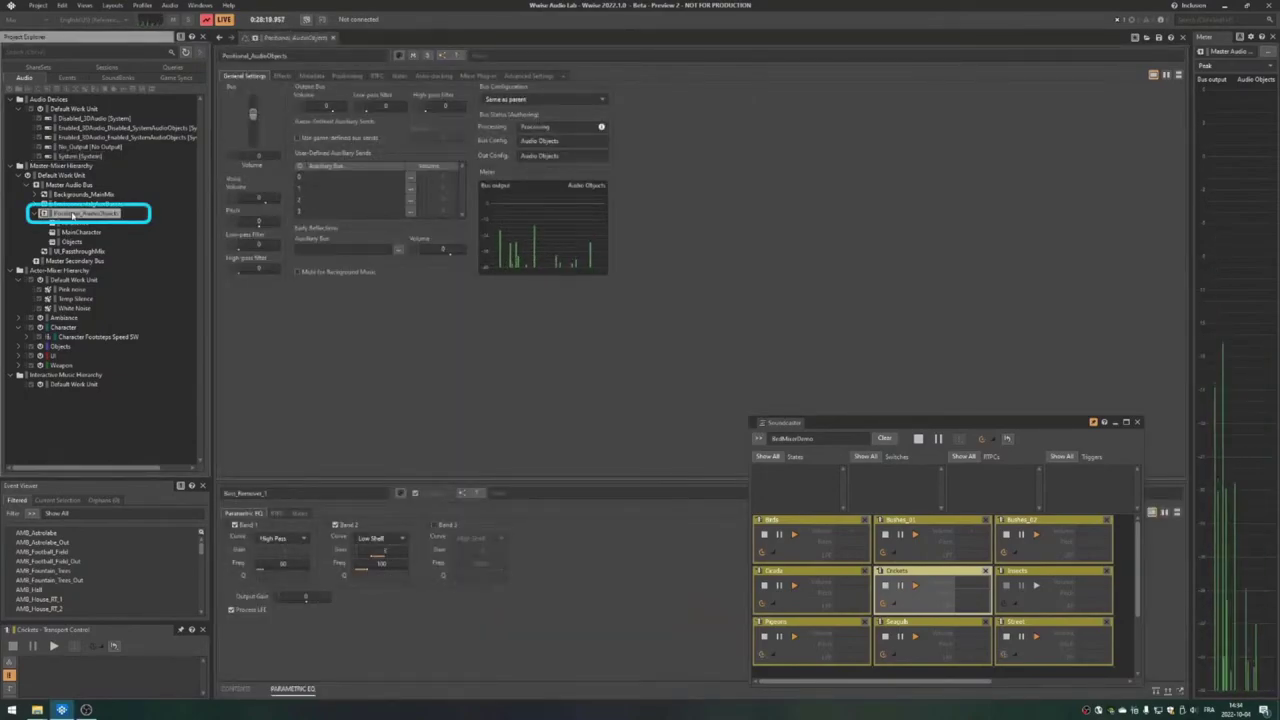
left_click(284, 77)
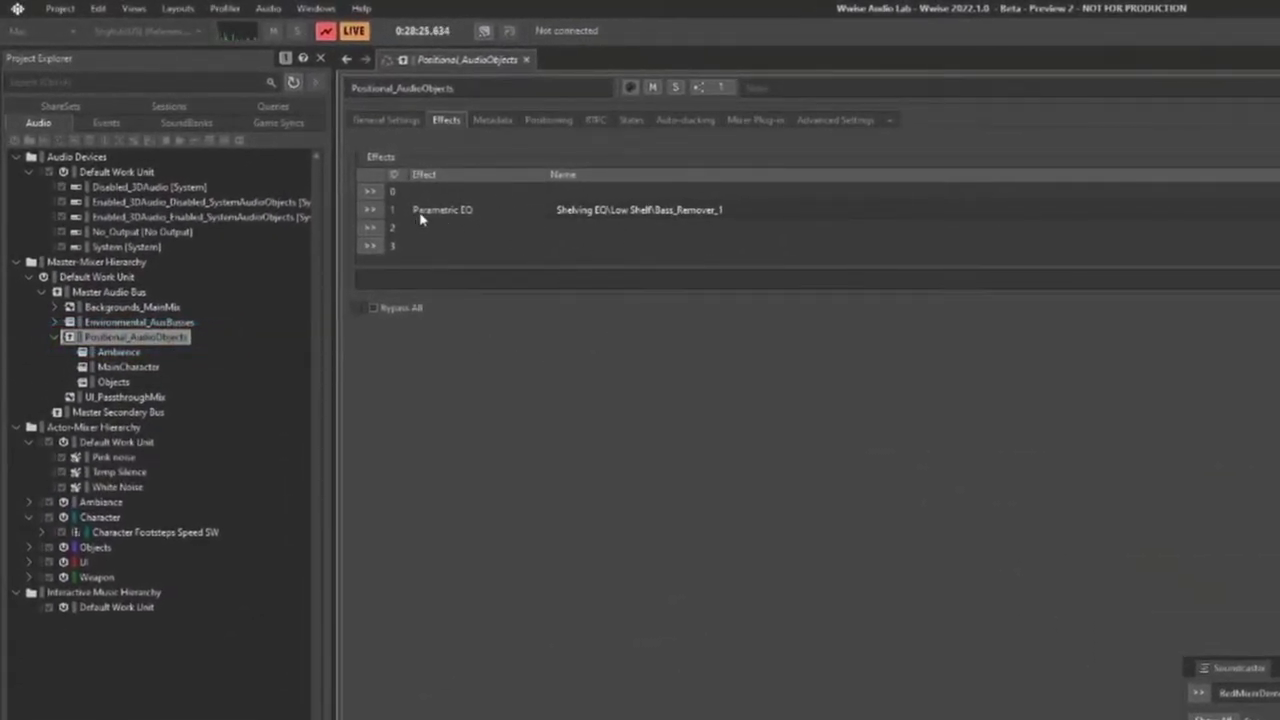
left_click(369, 194)
mouse_move(455, 213)
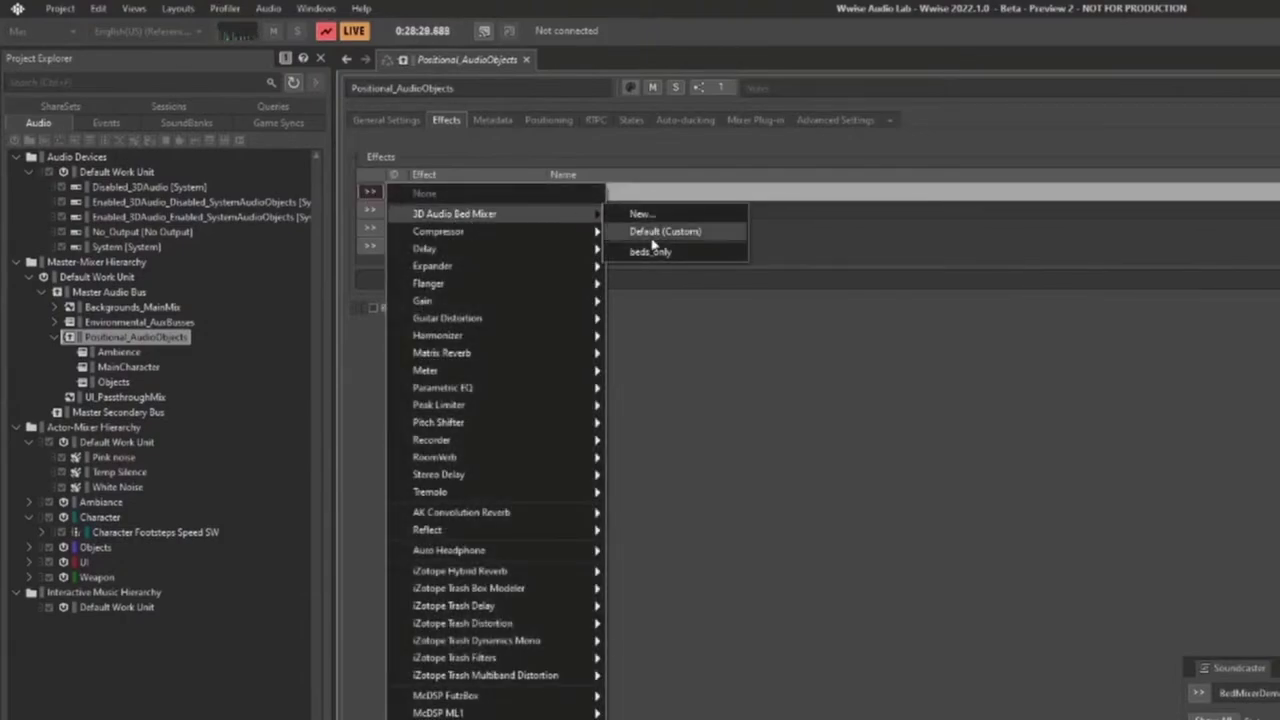
left_click(651, 254)
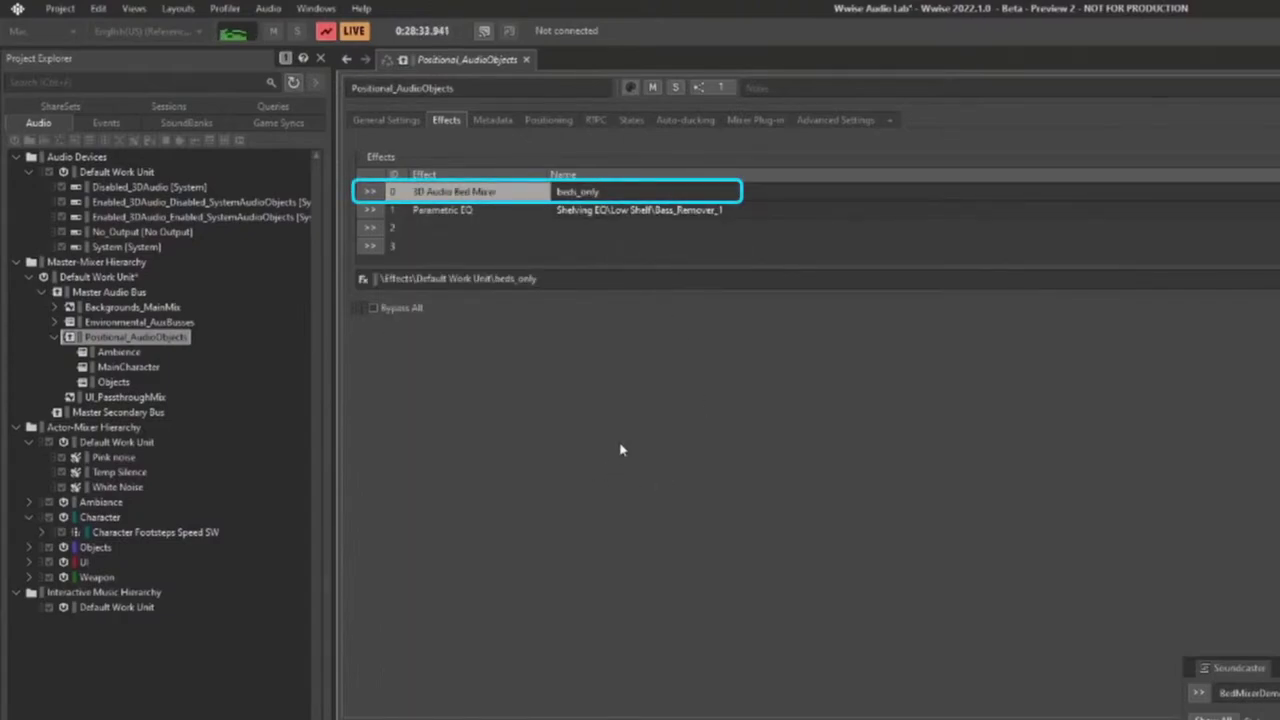
Step: Show the voices graph in the Profiler layout, and switch to the Audio Object Profiler layout
key("F6")
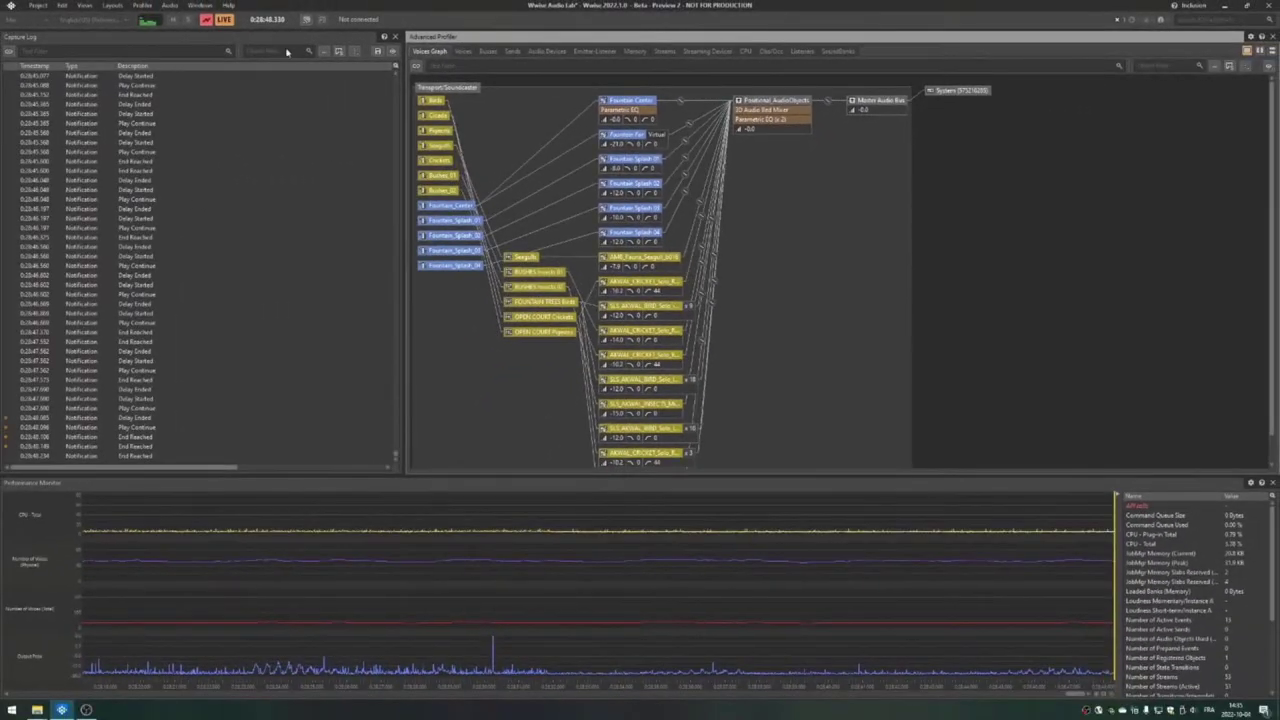
left_click(142, 5)
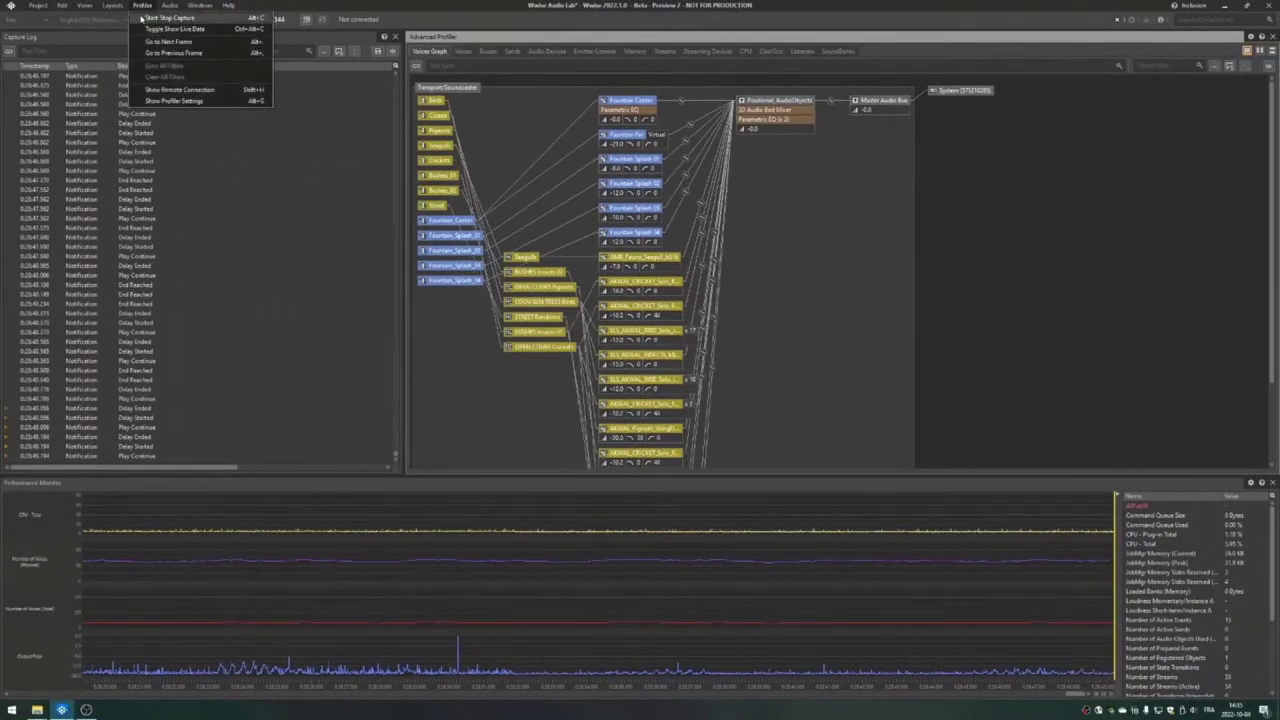
mouse_move(114, 7)
left_click(142, 73)
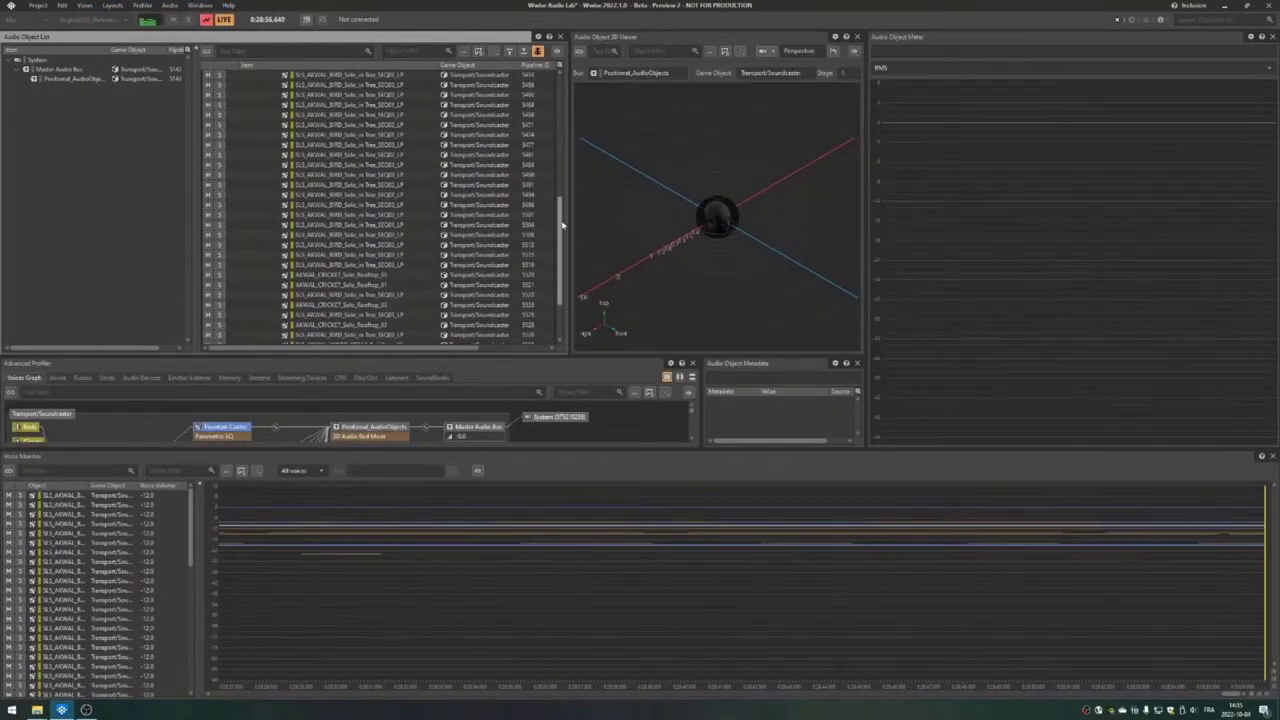
Step: Inspect the Main Mix and Passthrough Mix at the beds_only stage, and the Main Mix at the Bass_Remover_1 stage
left_click_drag(561, 218, 556, 136)
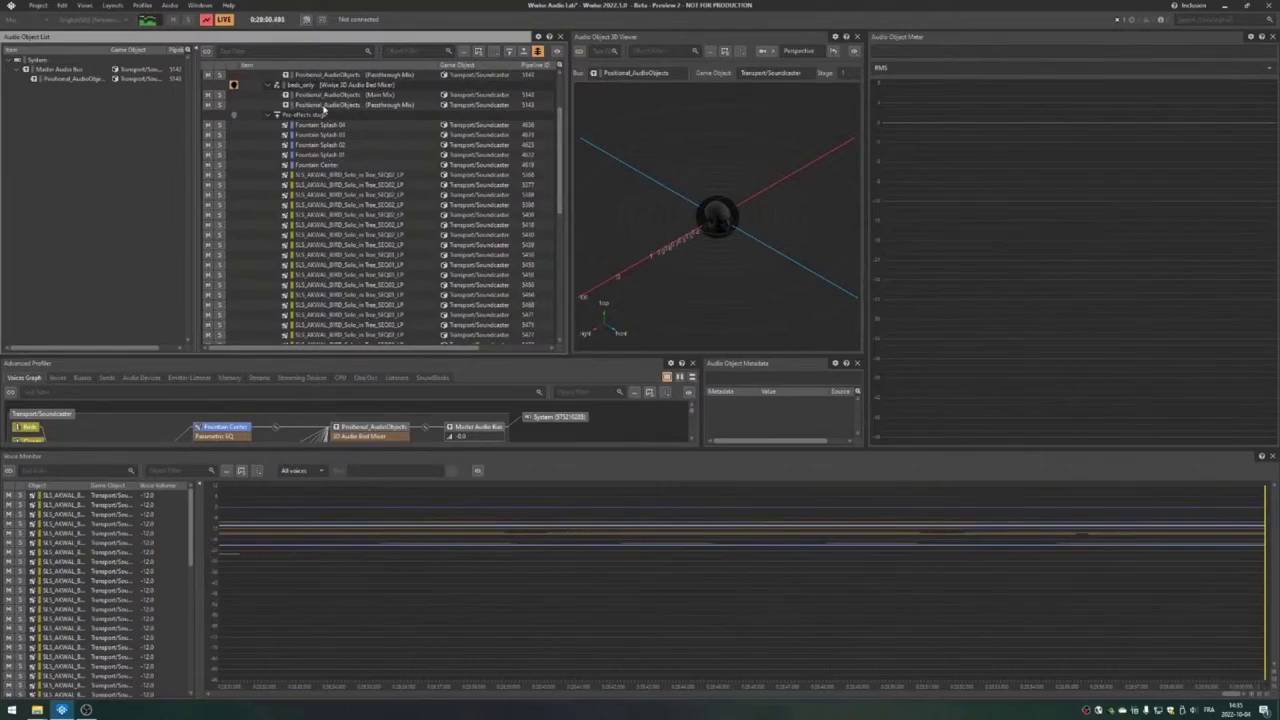
left_click_drag(562, 160, 561, 132)
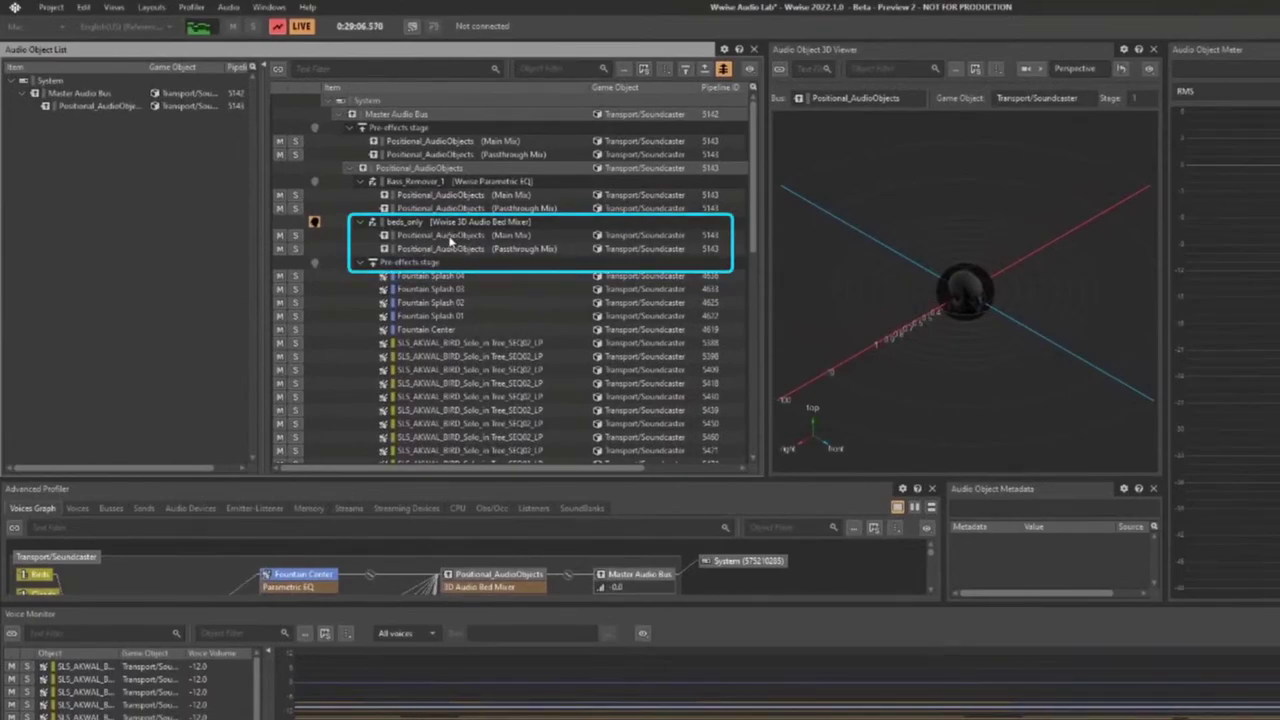
left_click(451, 237)
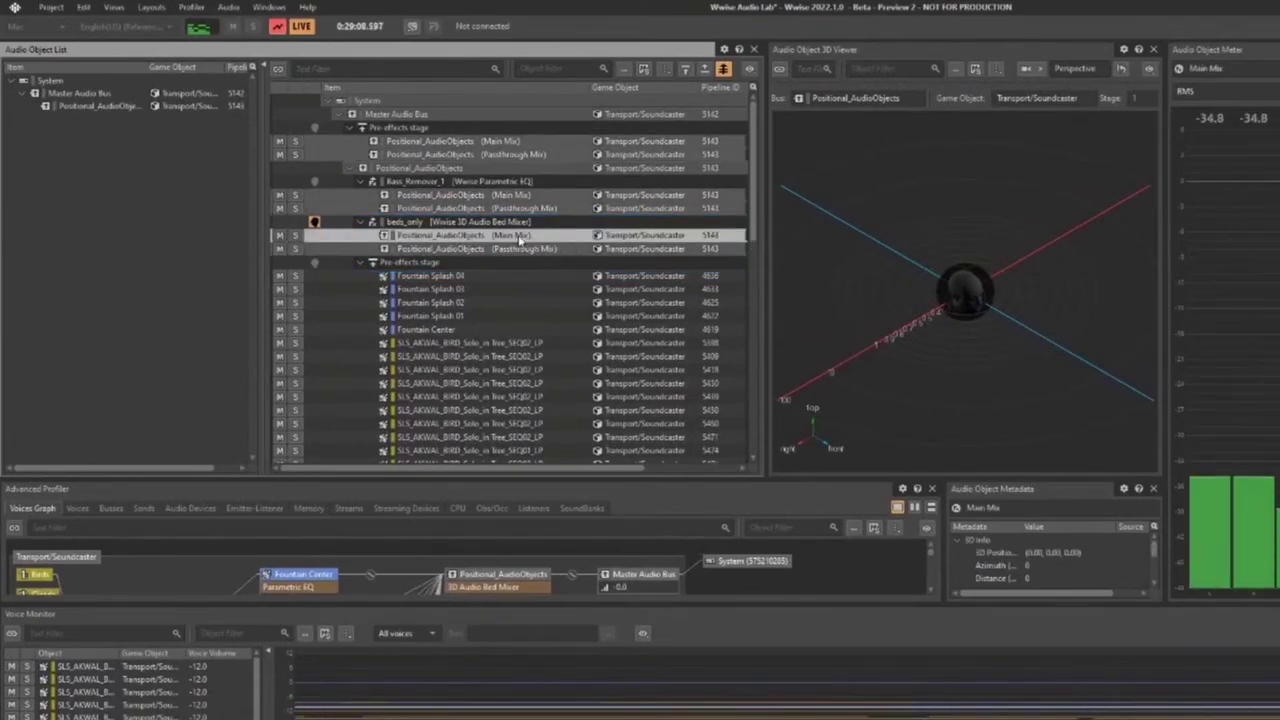
left_click(520, 249)
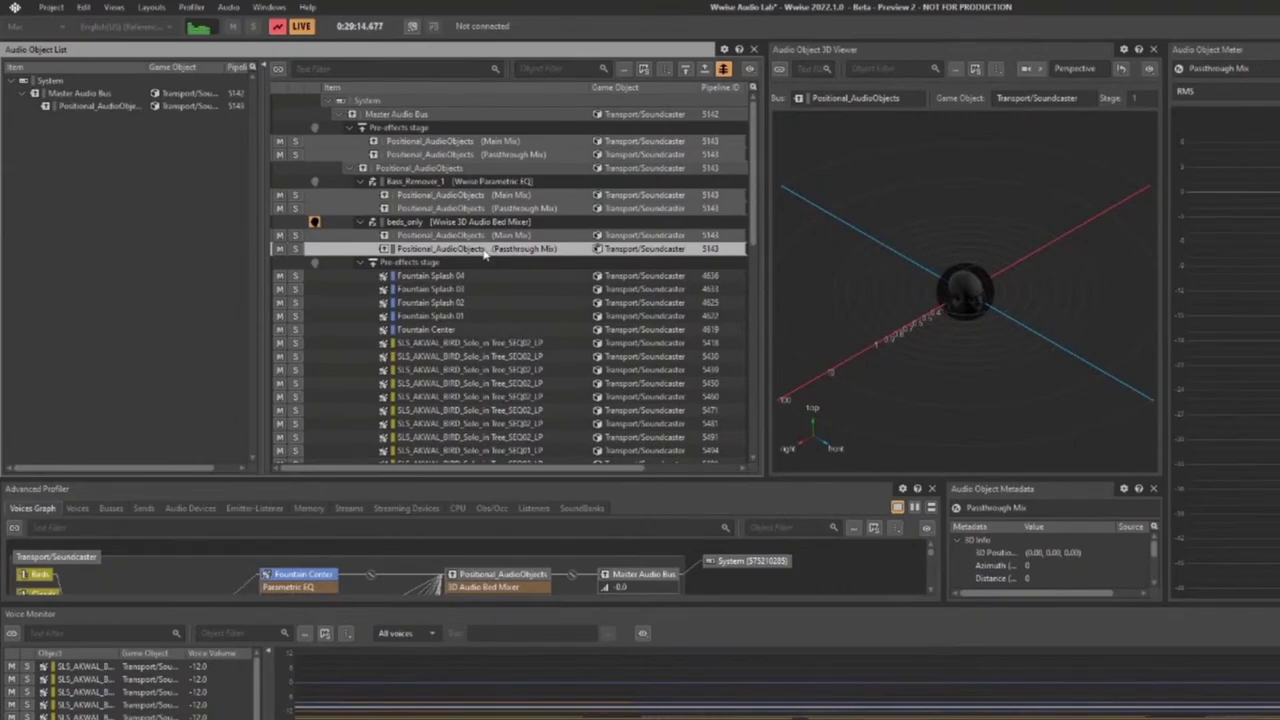
left_click(482, 196)
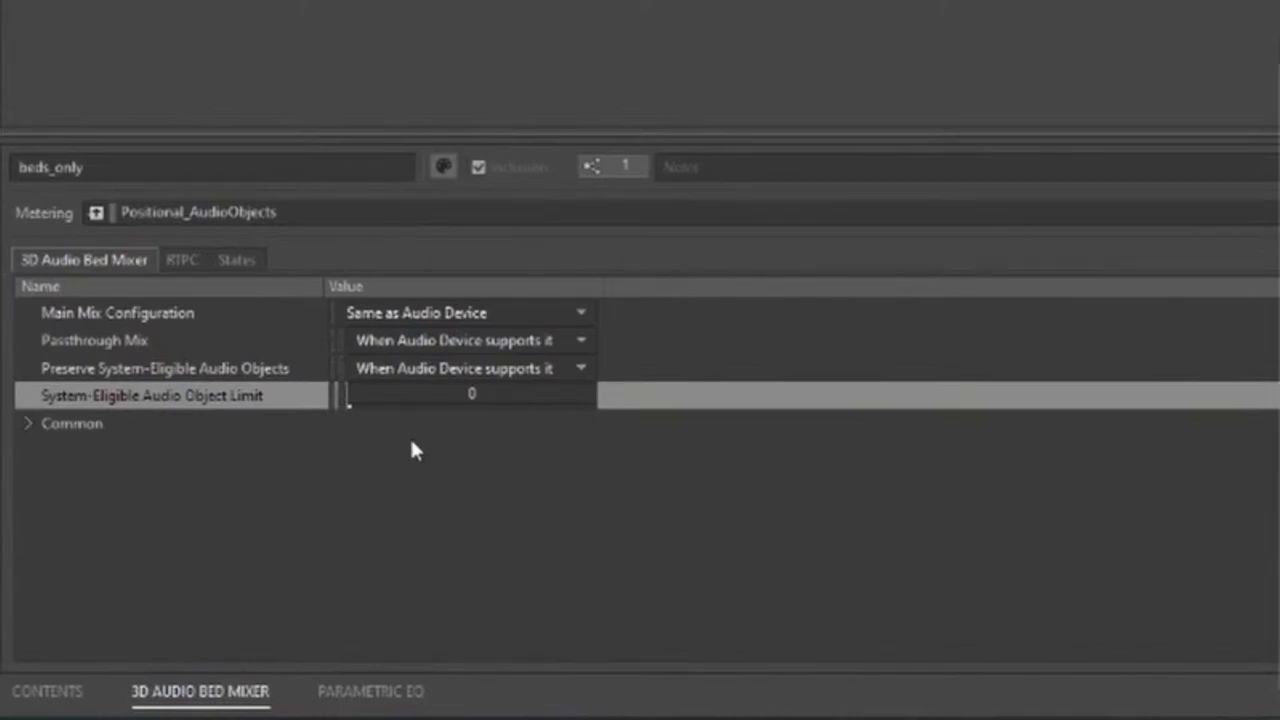
Step: Change the System-Eligible Audio Object Limit of beds_only, and examine the audio objects at the Master Audio Bus and Positional_AudioObjects stages in the Audio Object Profiler
left_click(513, 393)
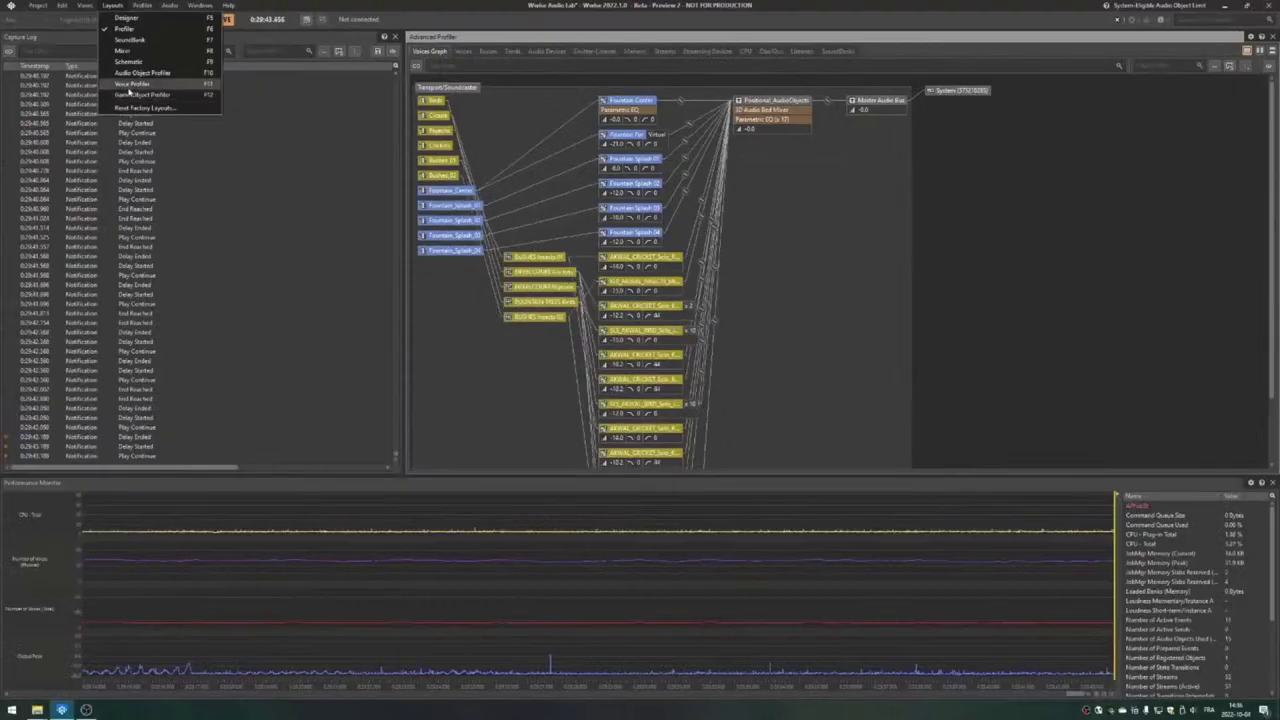
left_click(128, 86)
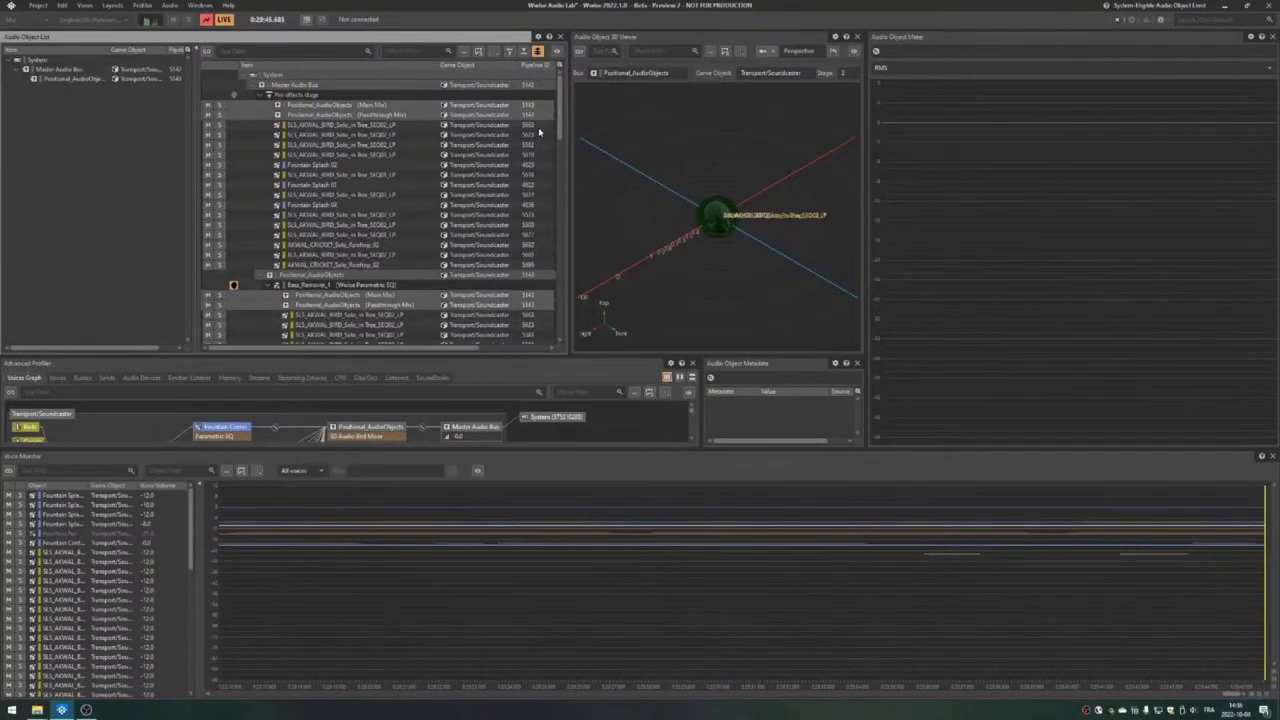
scroll(560, 133, "down", 2)
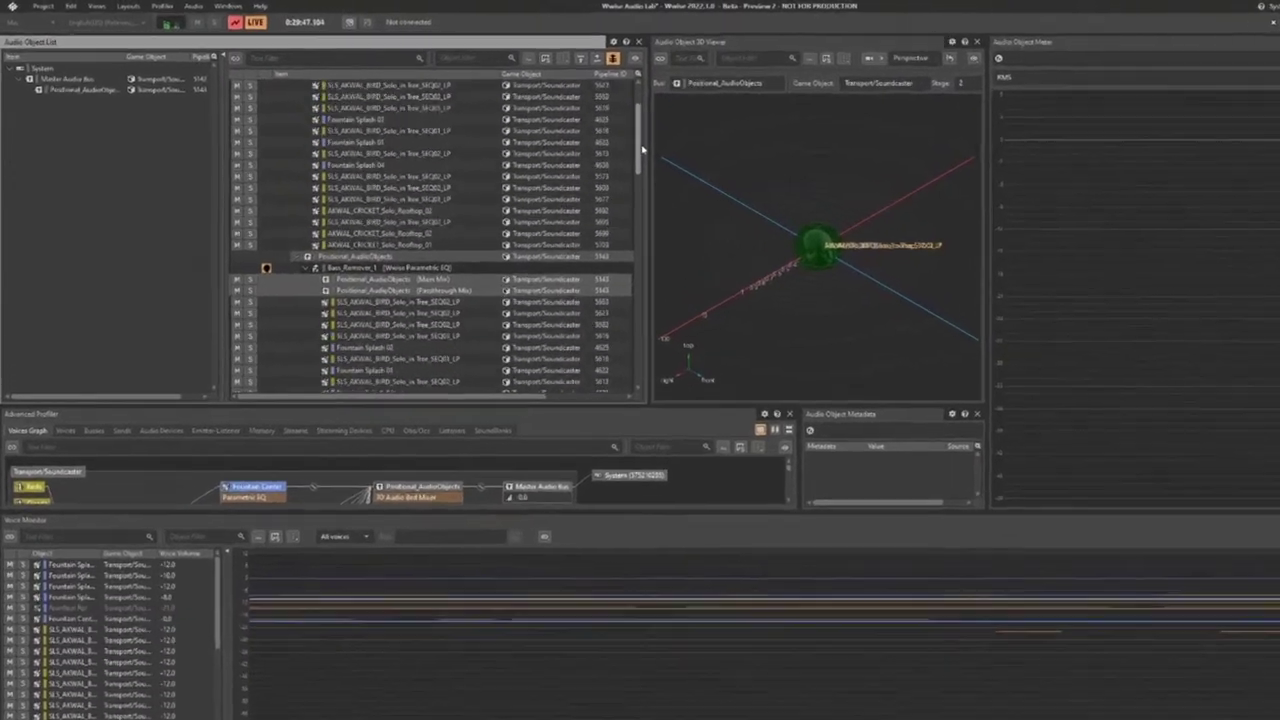
scroll(480, 205, "up", 2)
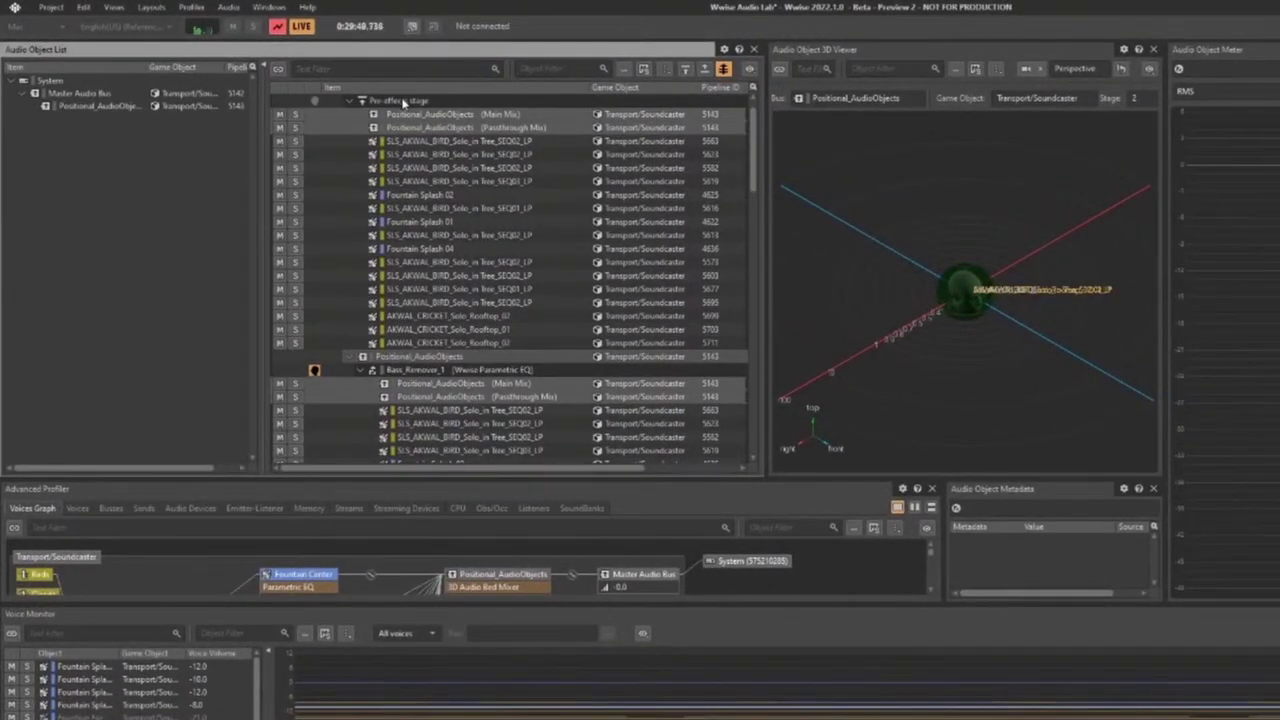
left_click(403, 101)
scroll(560, 250, "down", 5)
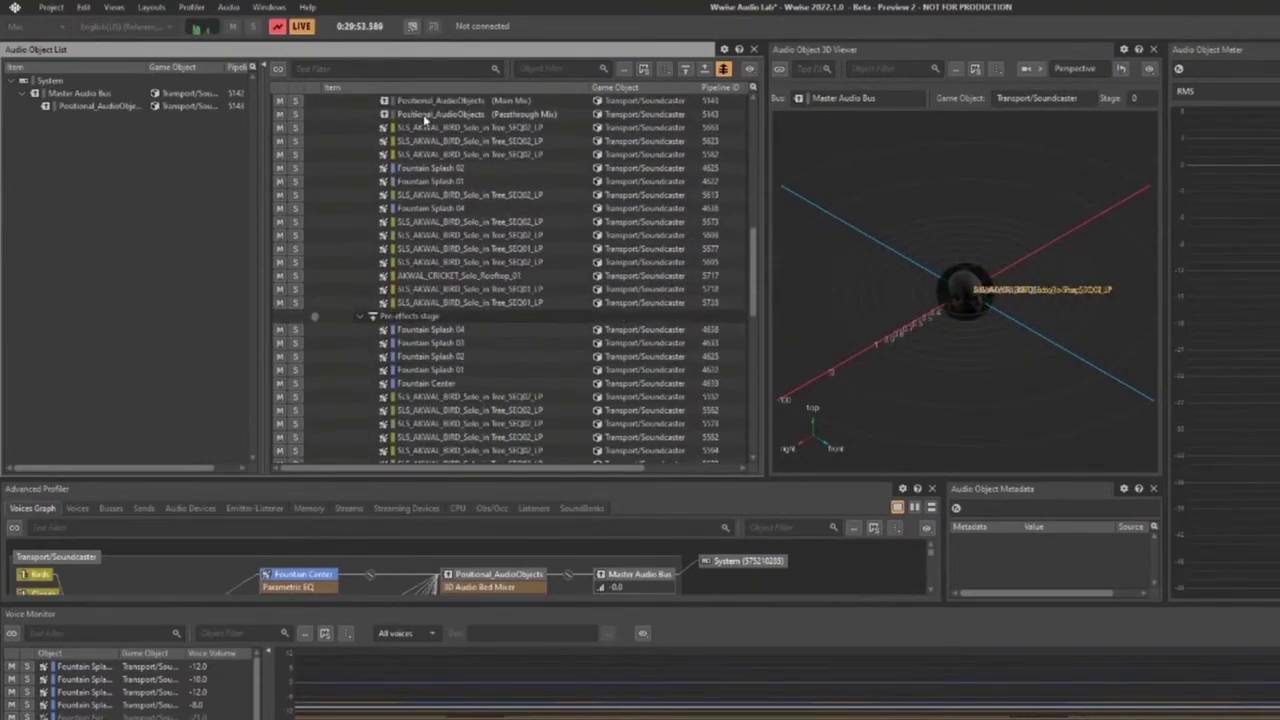
Step: Compare the Passthrough Mix and Main Mix of Positional_AudioObjects at the beds_only stage
left_click(432, 190)
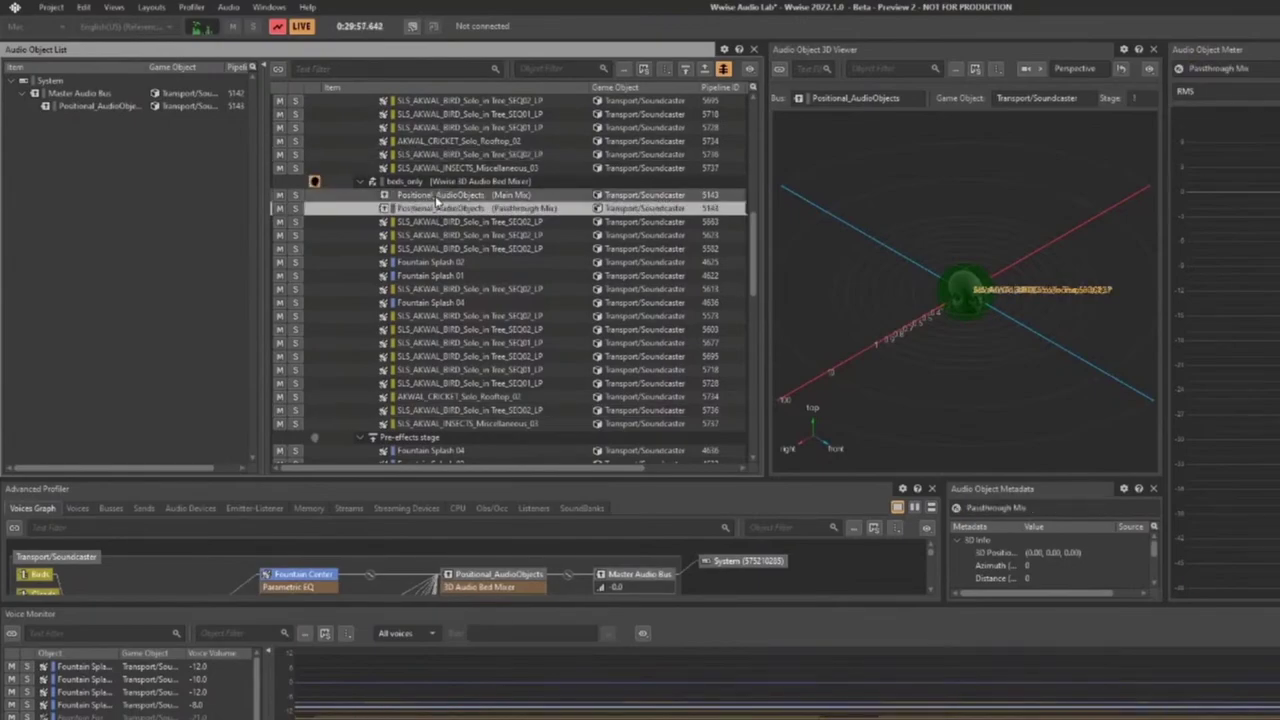
left_click(436, 196)
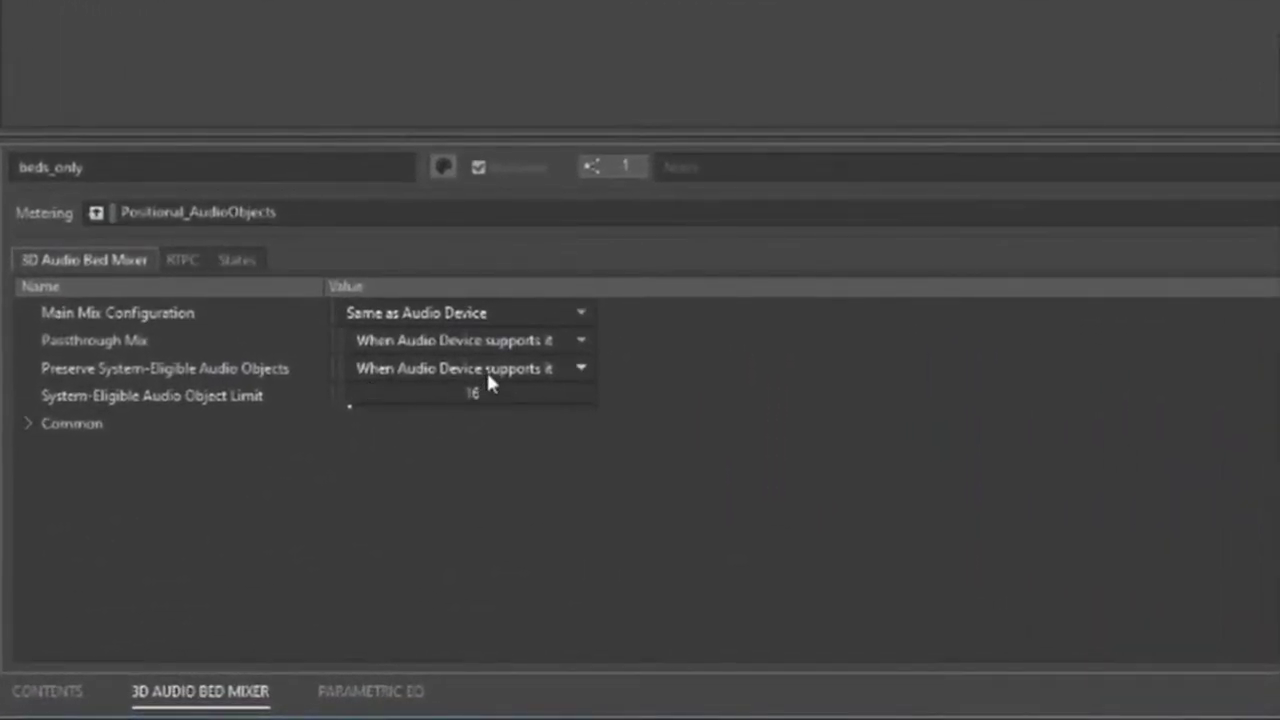
Step: Set the Passthrough Mix of beds_only to Never and its Main Mix Configuration to Ambisonics 5th order
left_click(461, 345)
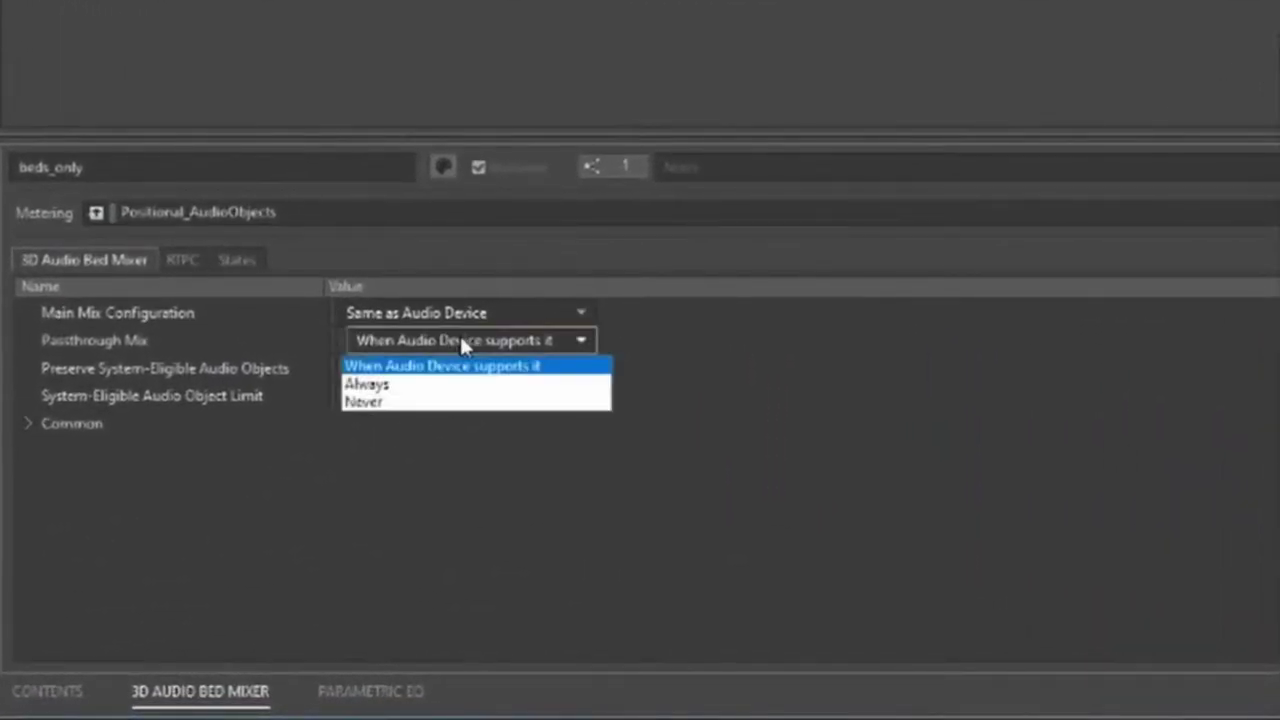
left_click(420, 403)
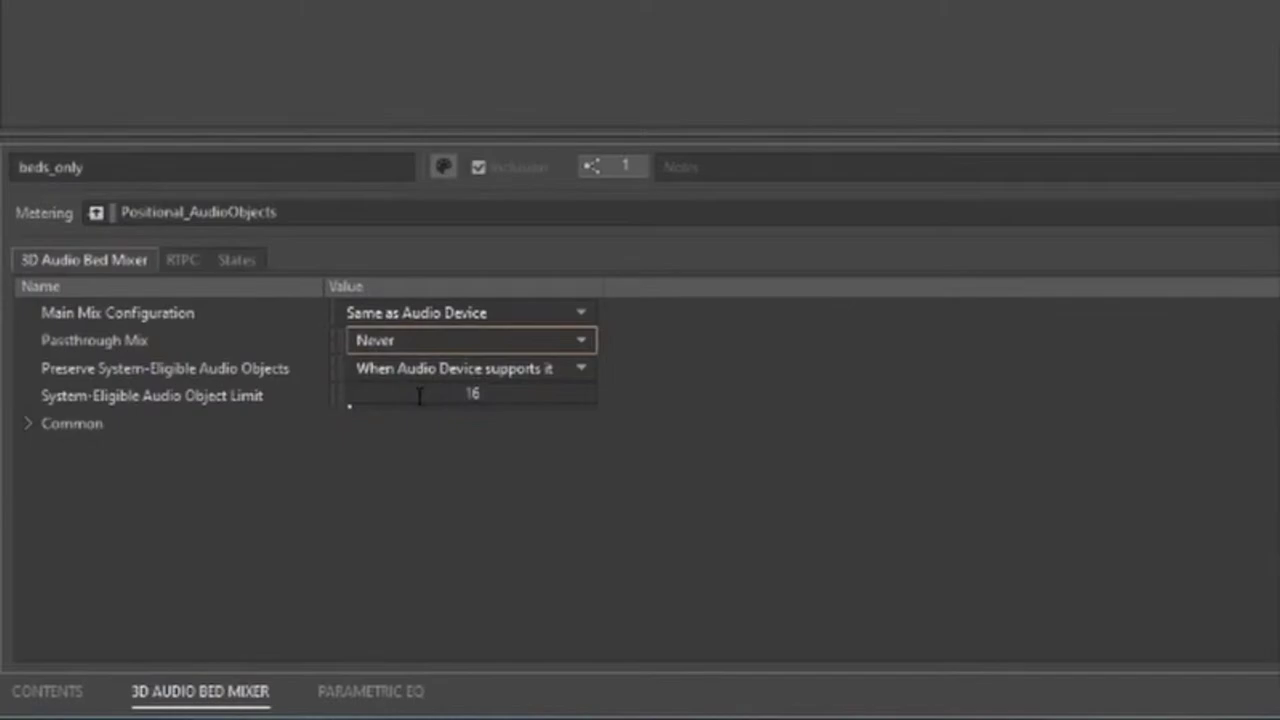
left_click(458, 314)
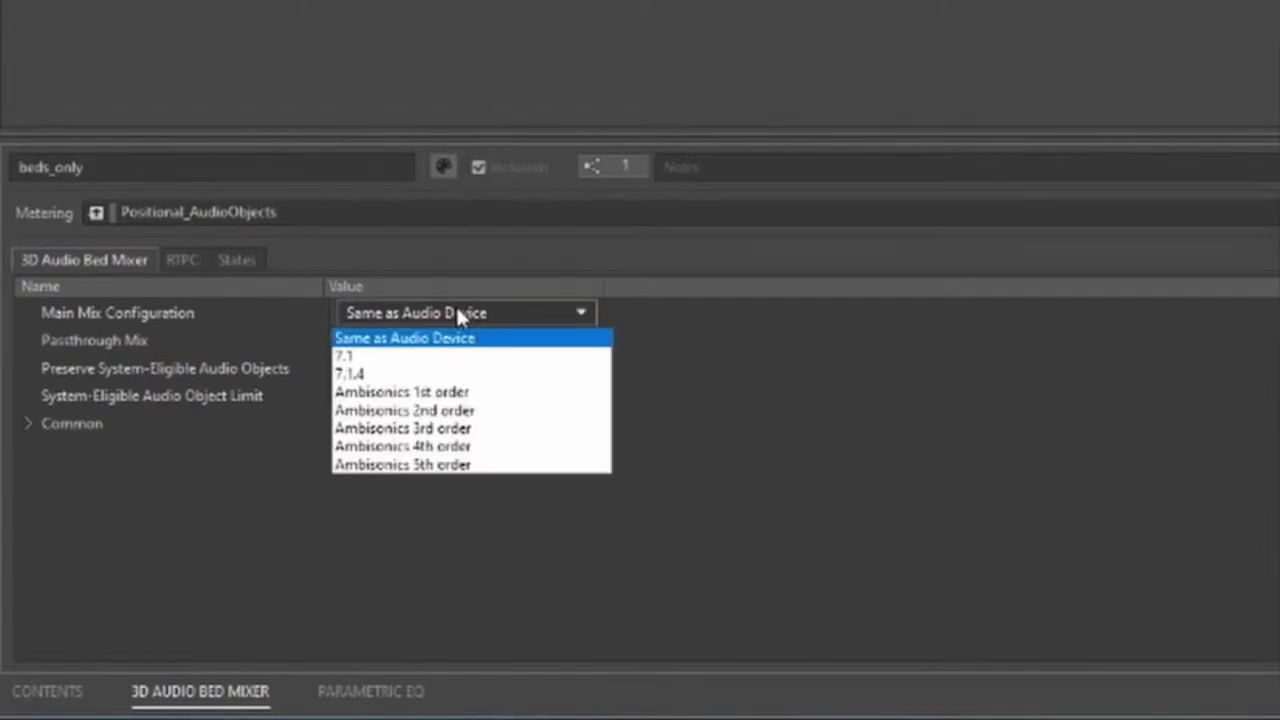
left_click(429, 465)
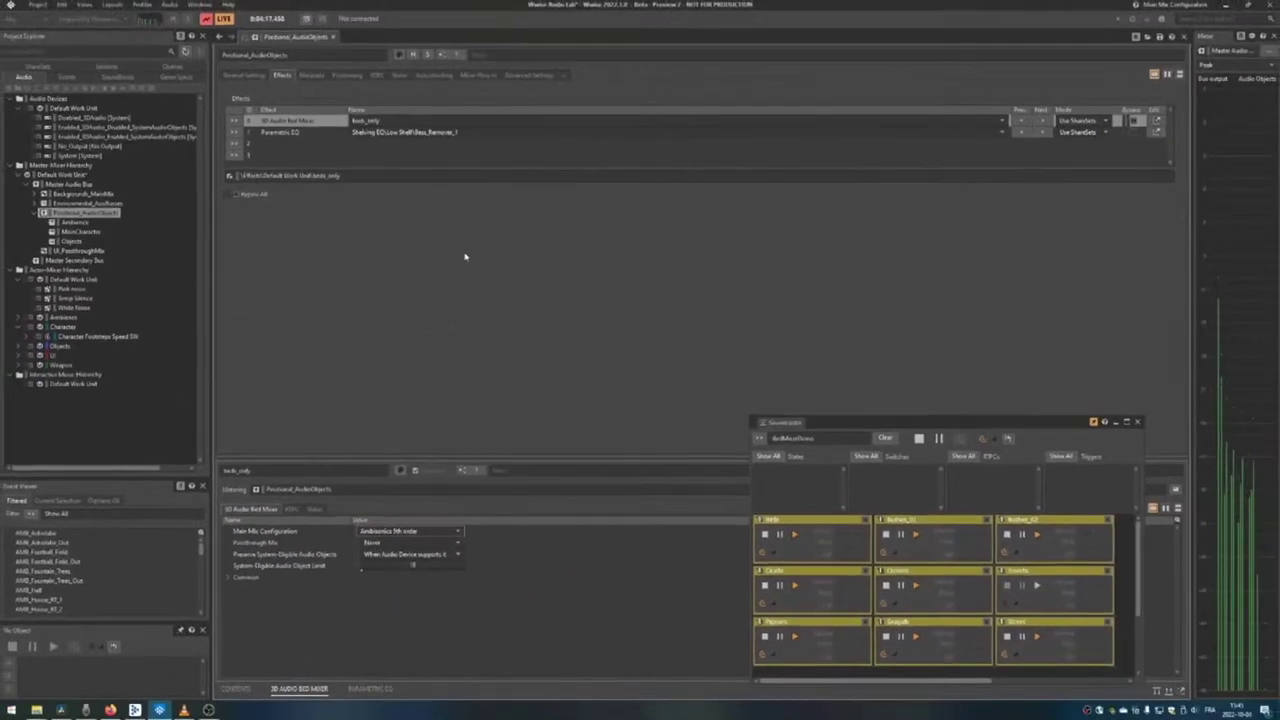
Step: Examine the Main Mix meter at the beds_only stage in the Audio Object Profiler, resume live capture, and review the remaining audio objects
key("F6")
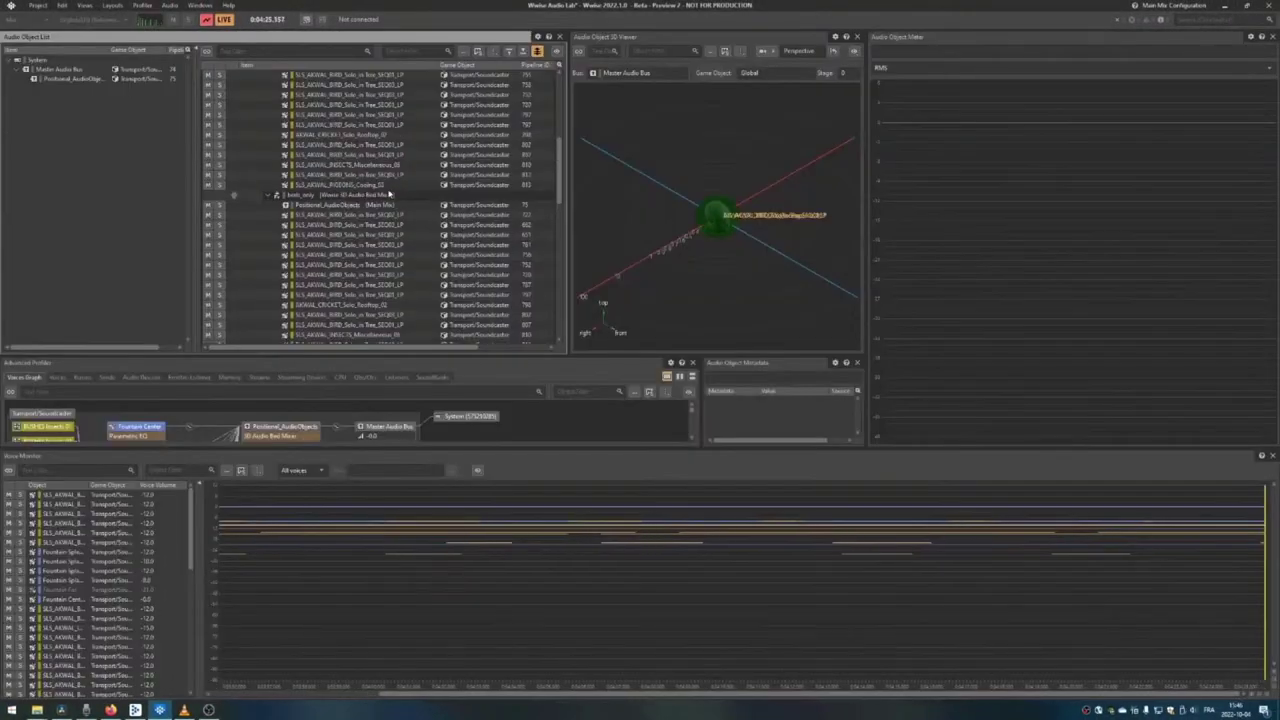
left_click(385, 203)
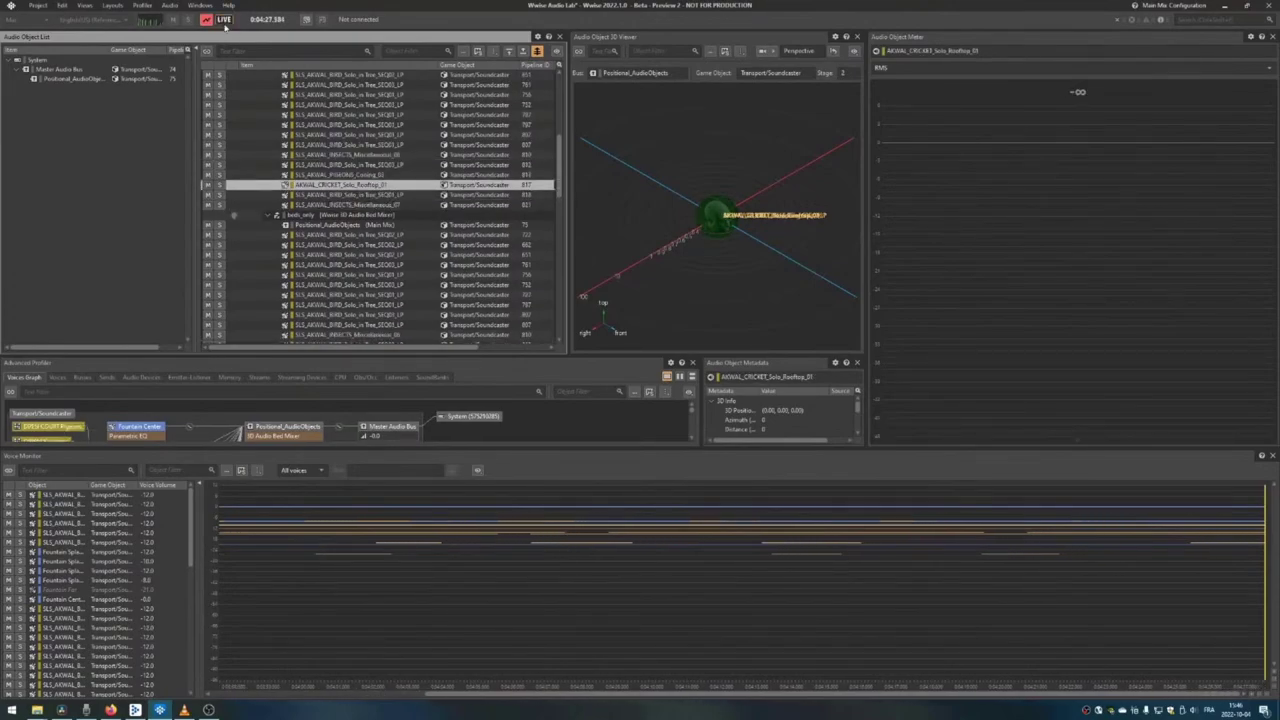
left_click(376, 226)
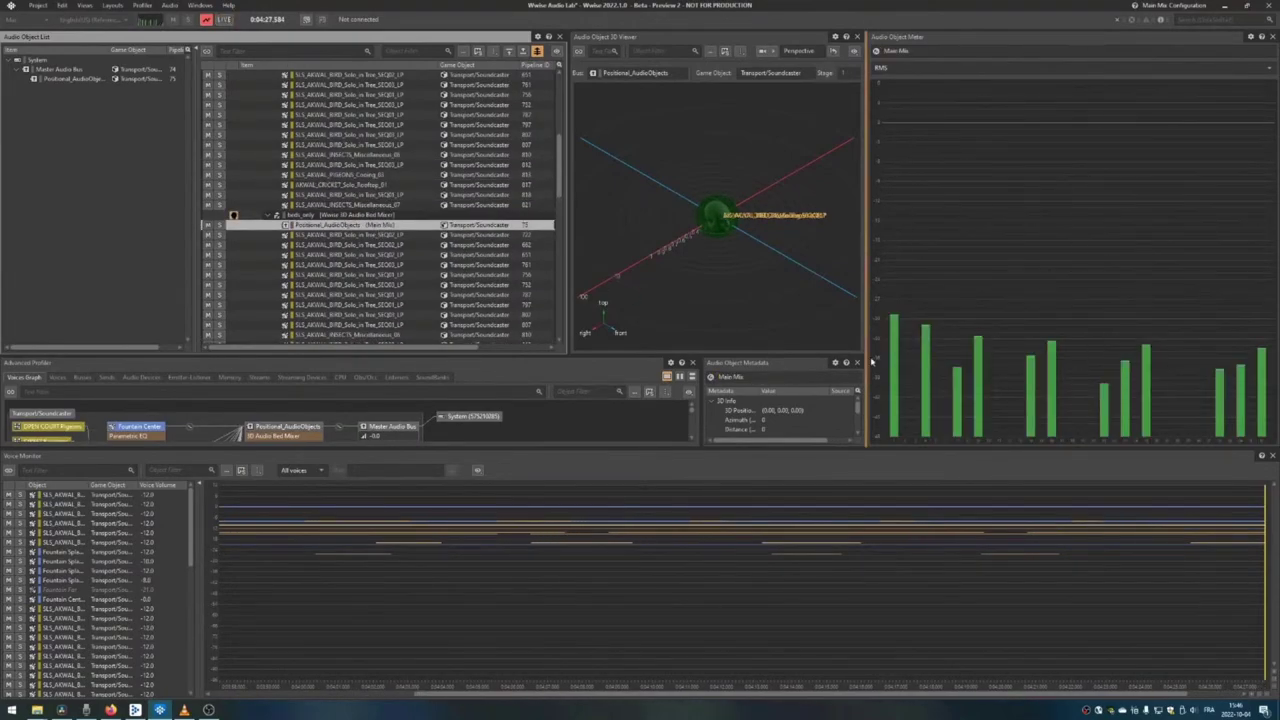
left_click(224, 22)
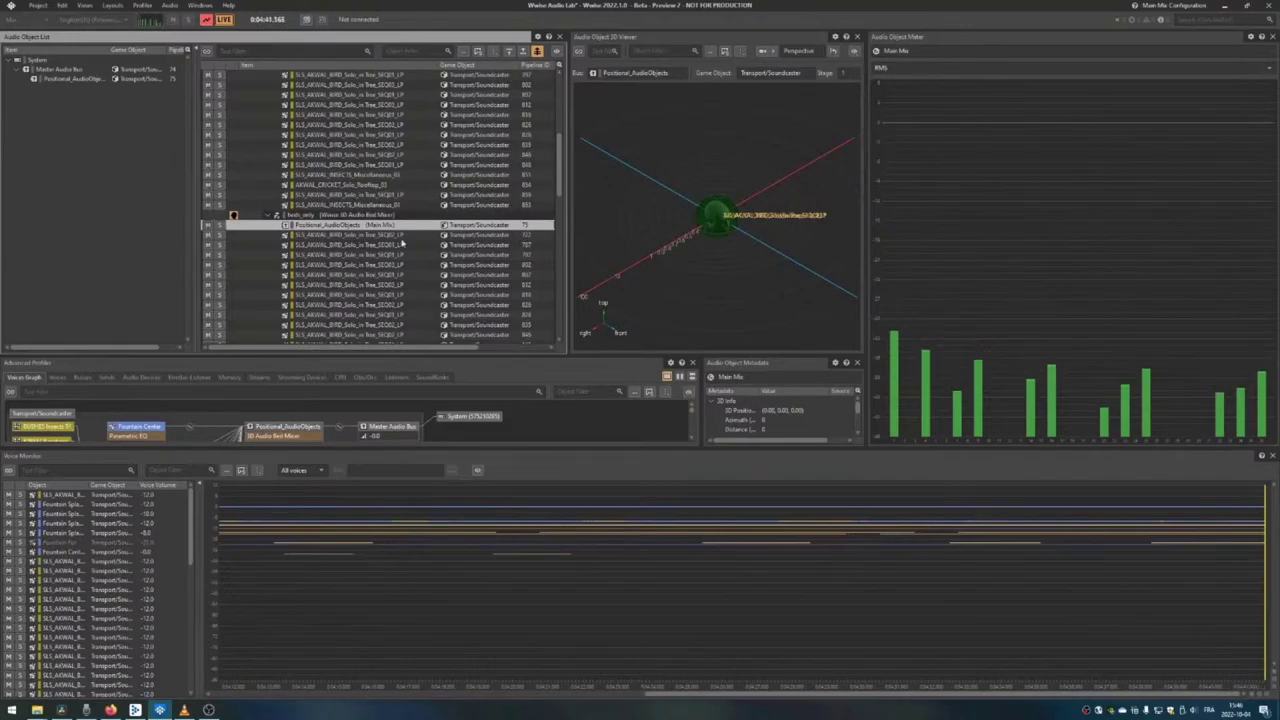
left_click_drag(559, 166, 570, 261)
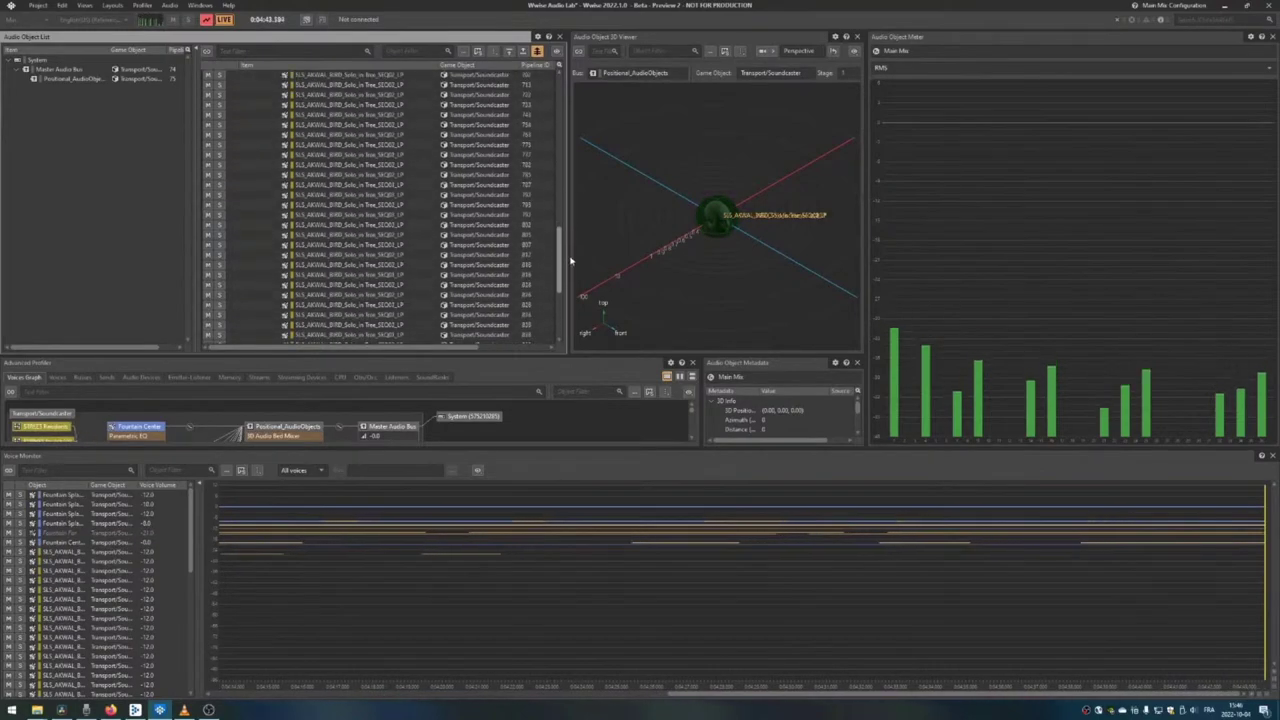